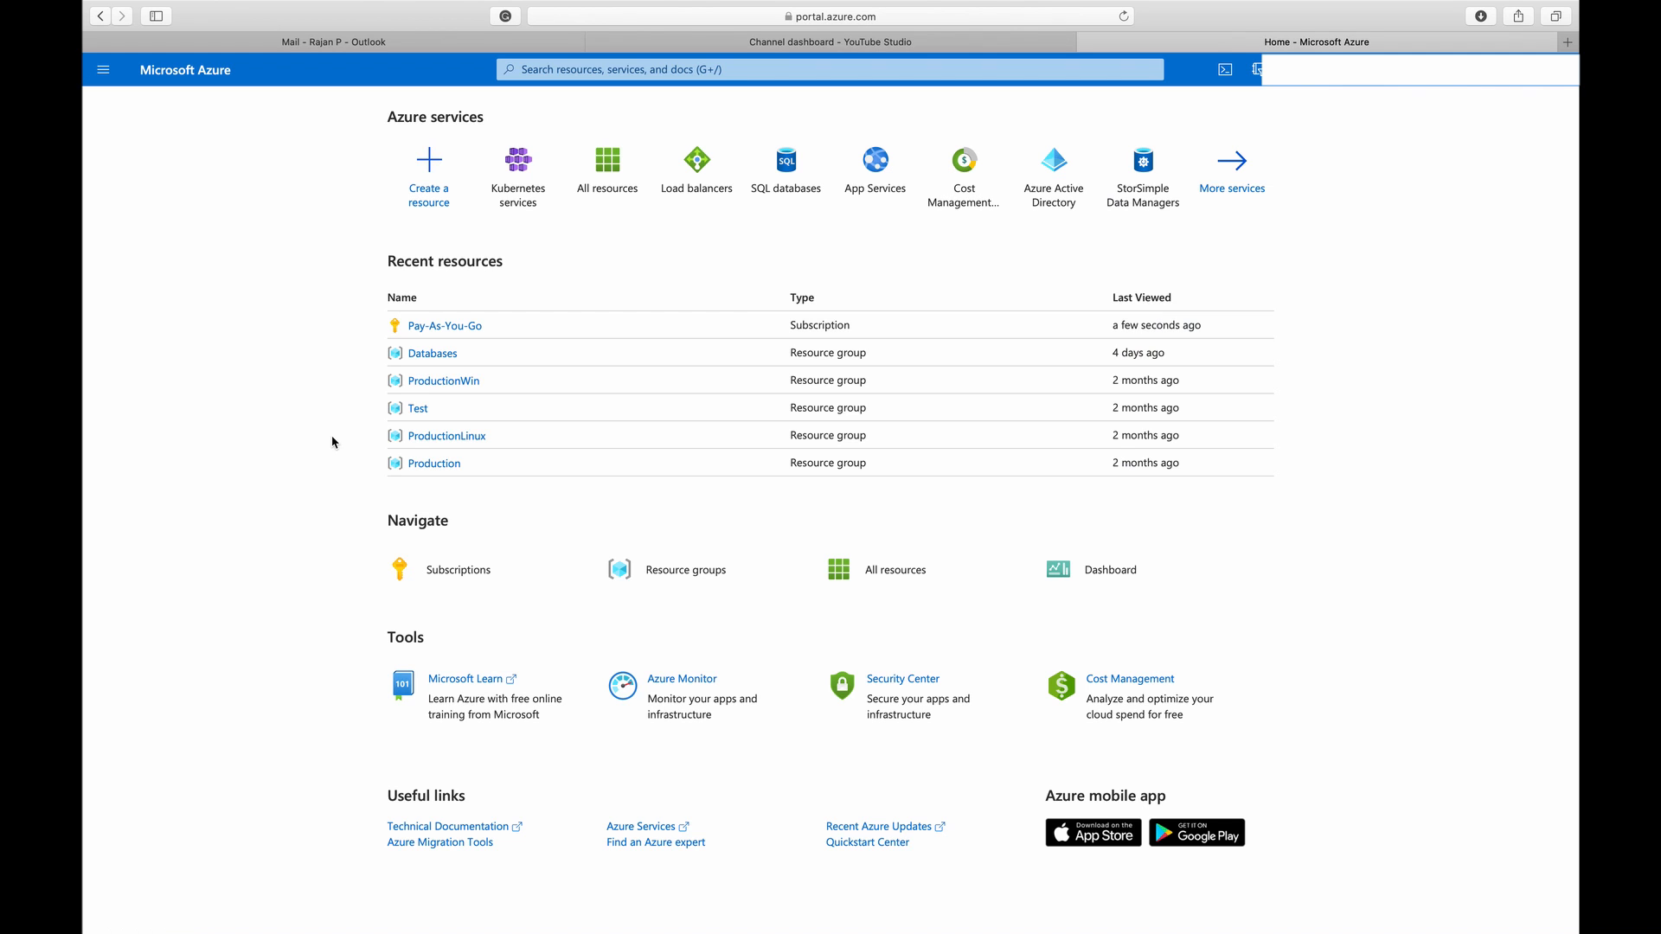
# Start creating a virtual machine from the Compute category, using the Pay-As-You-Go subscription
pyautogui.click(437, 169)
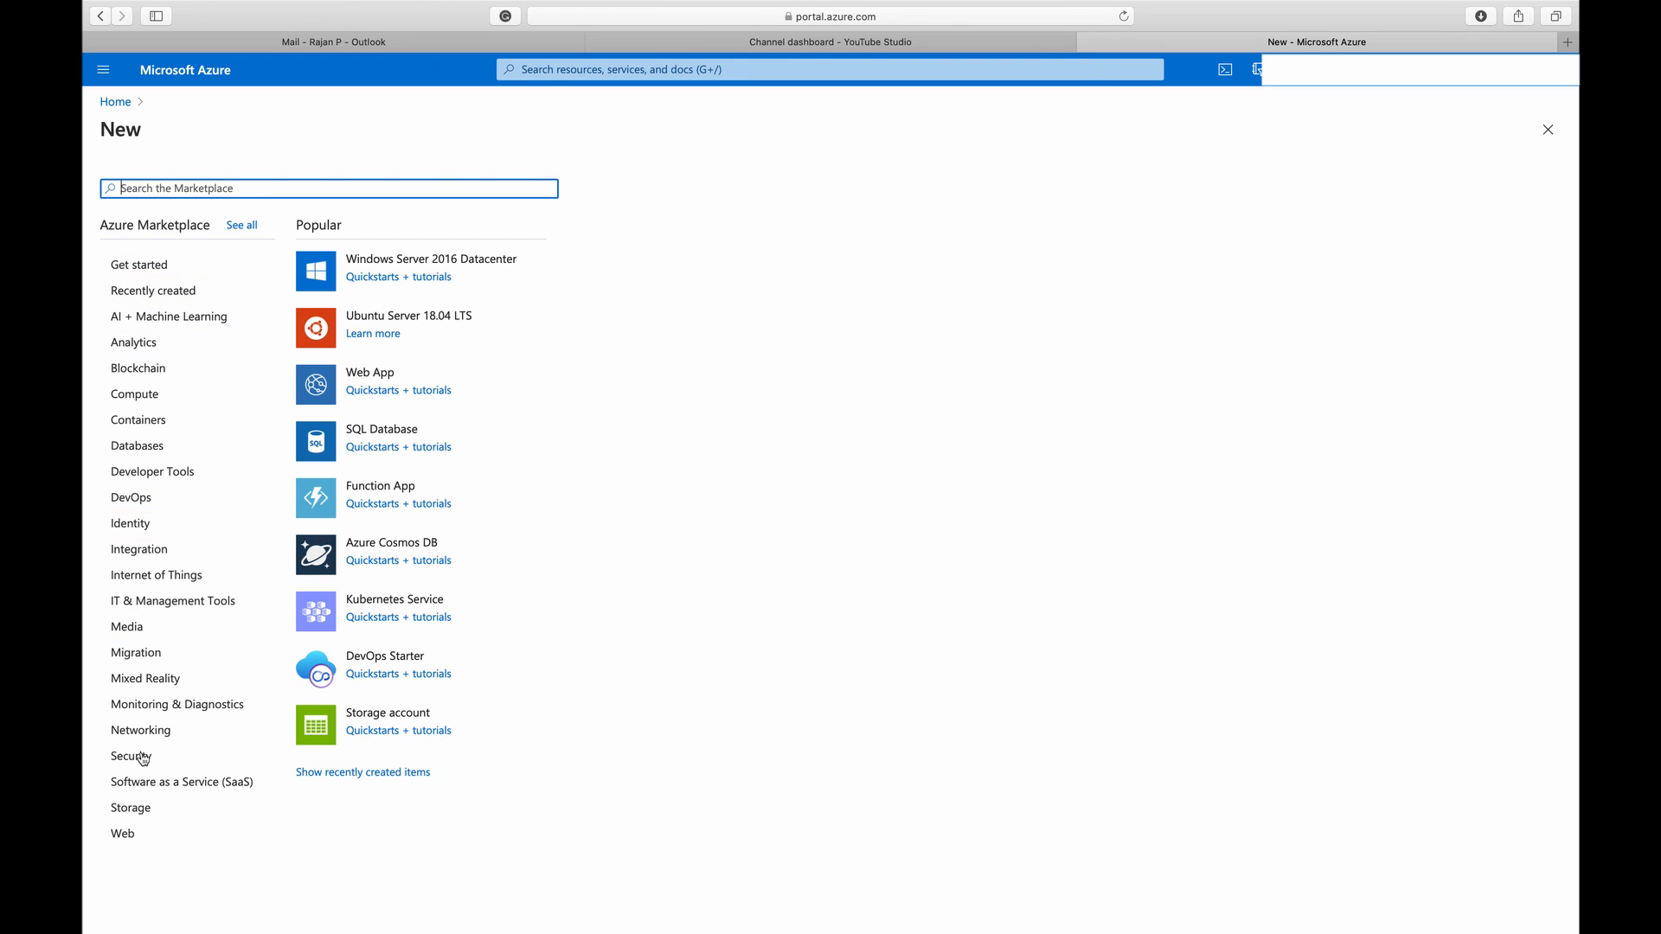
pyautogui.click(203, 394)
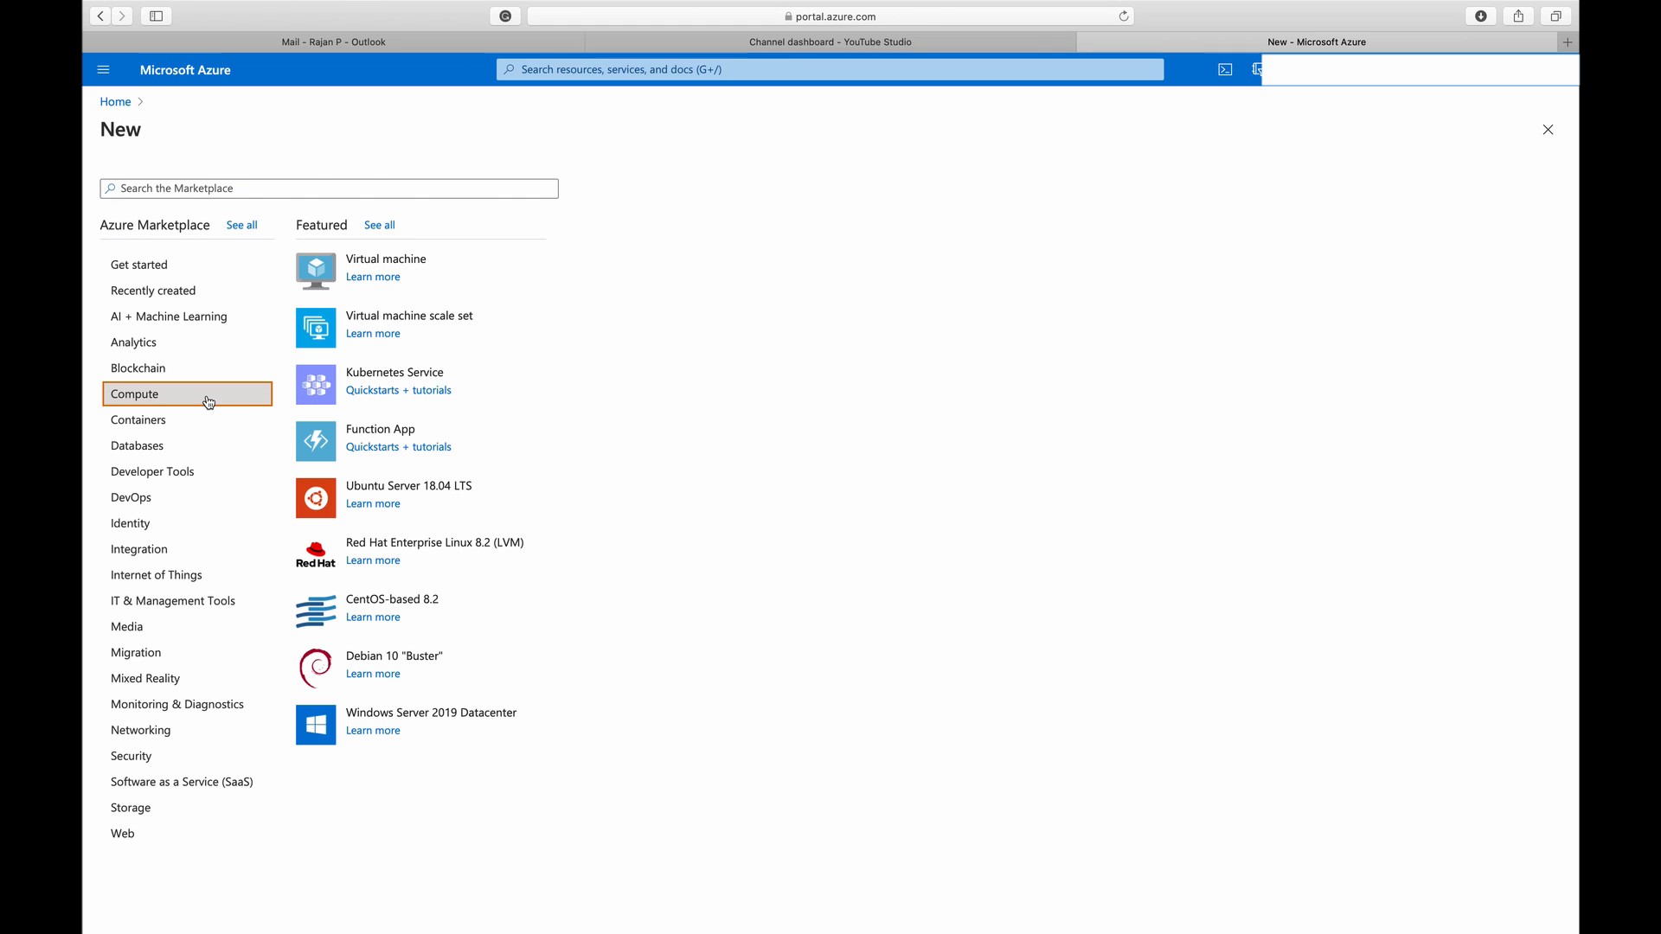
pyautogui.click(404, 269)
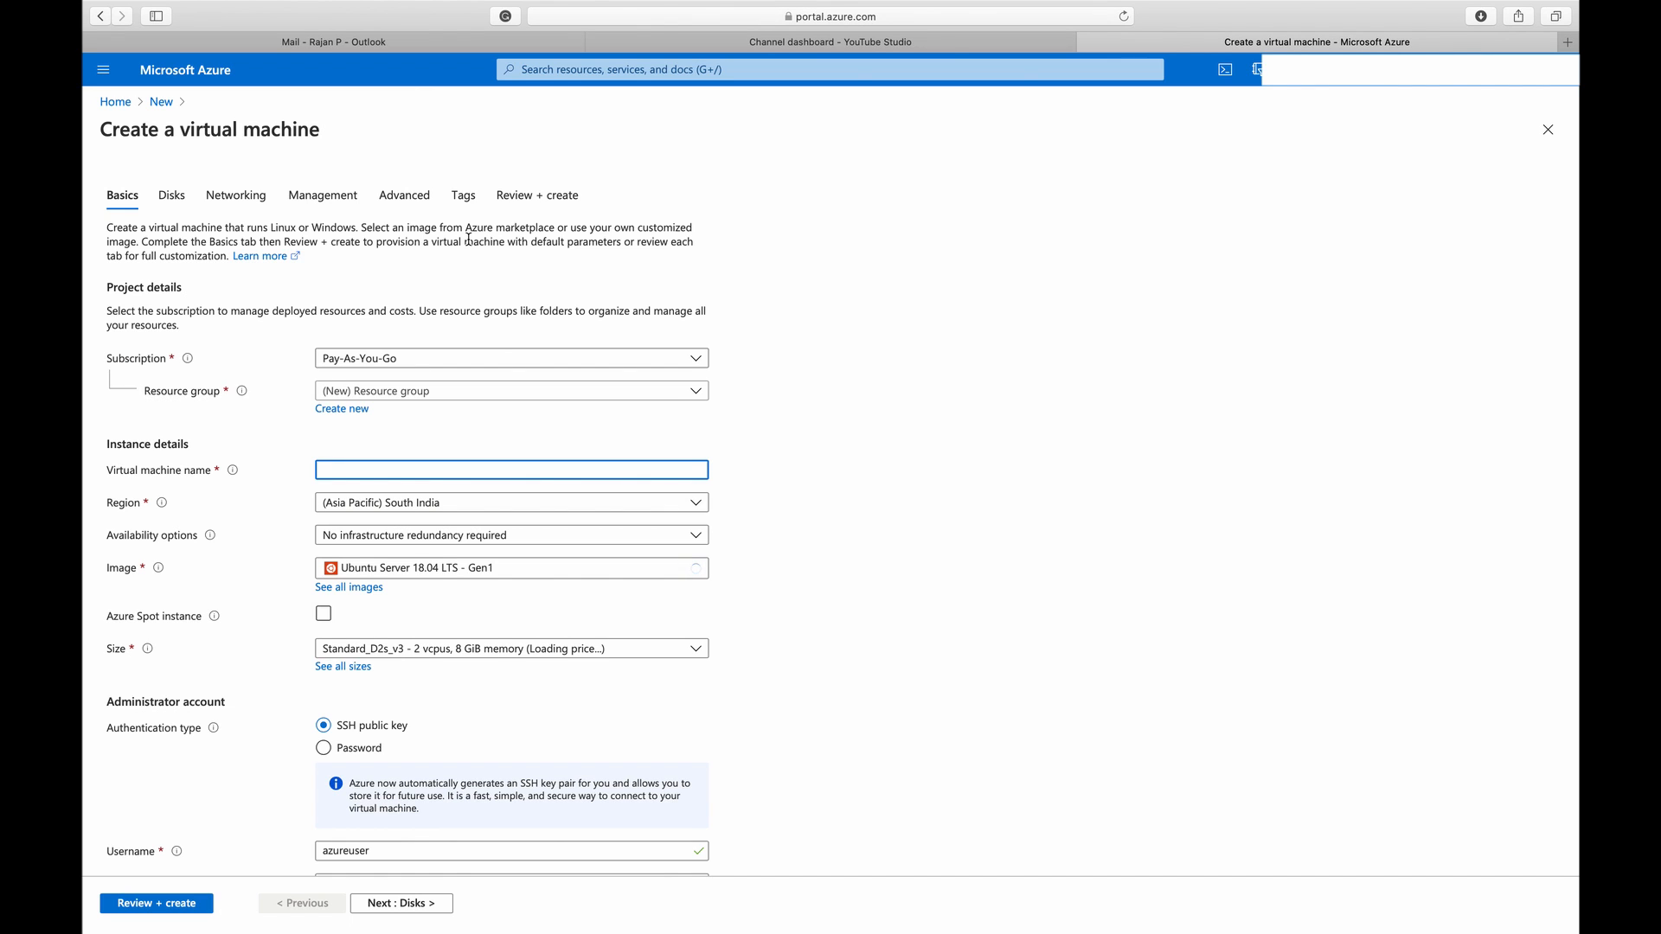
pyautogui.click(679, 358)
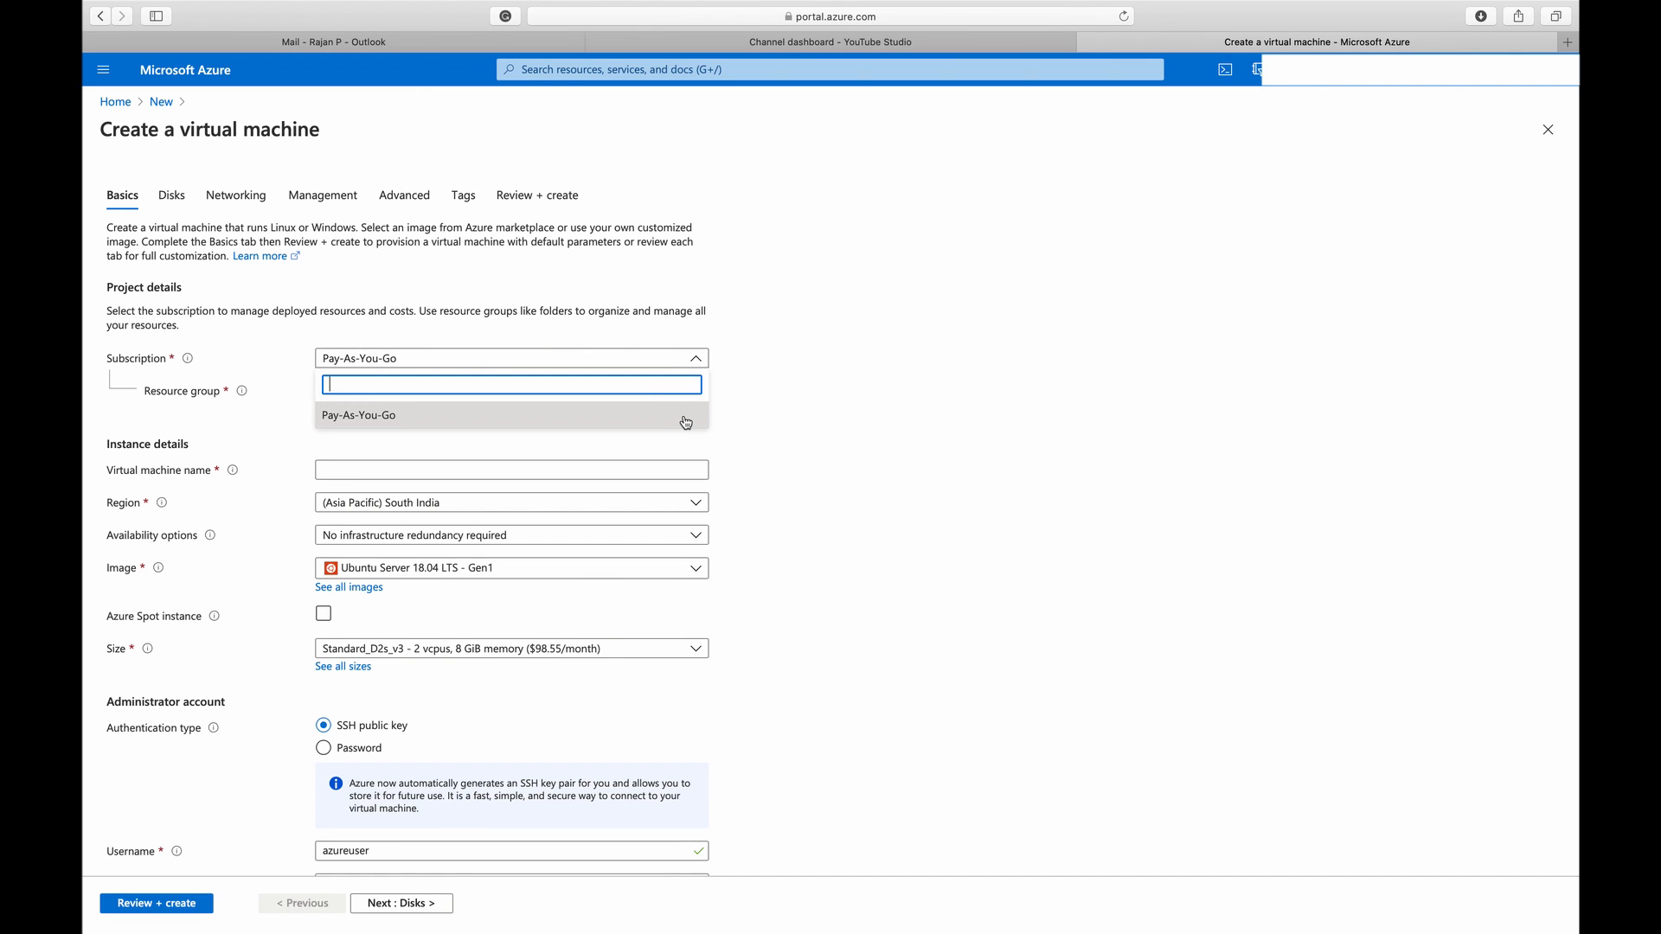
pyautogui.click(686, 419)
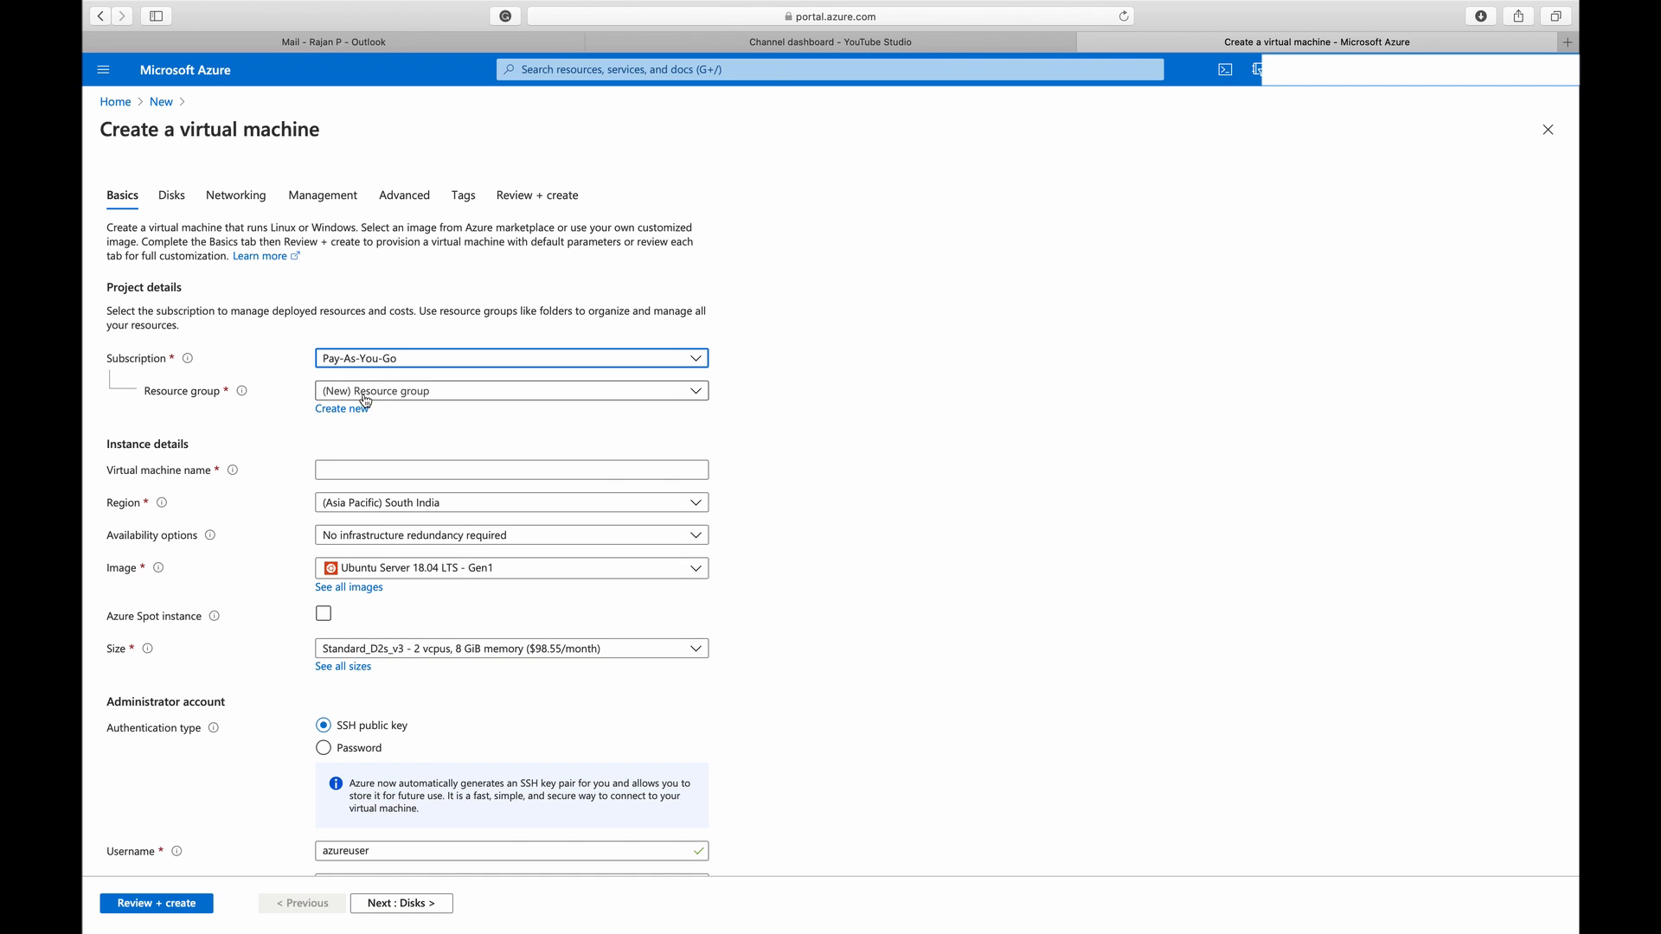
# Create a new resource group named test-rg for the virtual machine
pyautogui.click(424, 396)
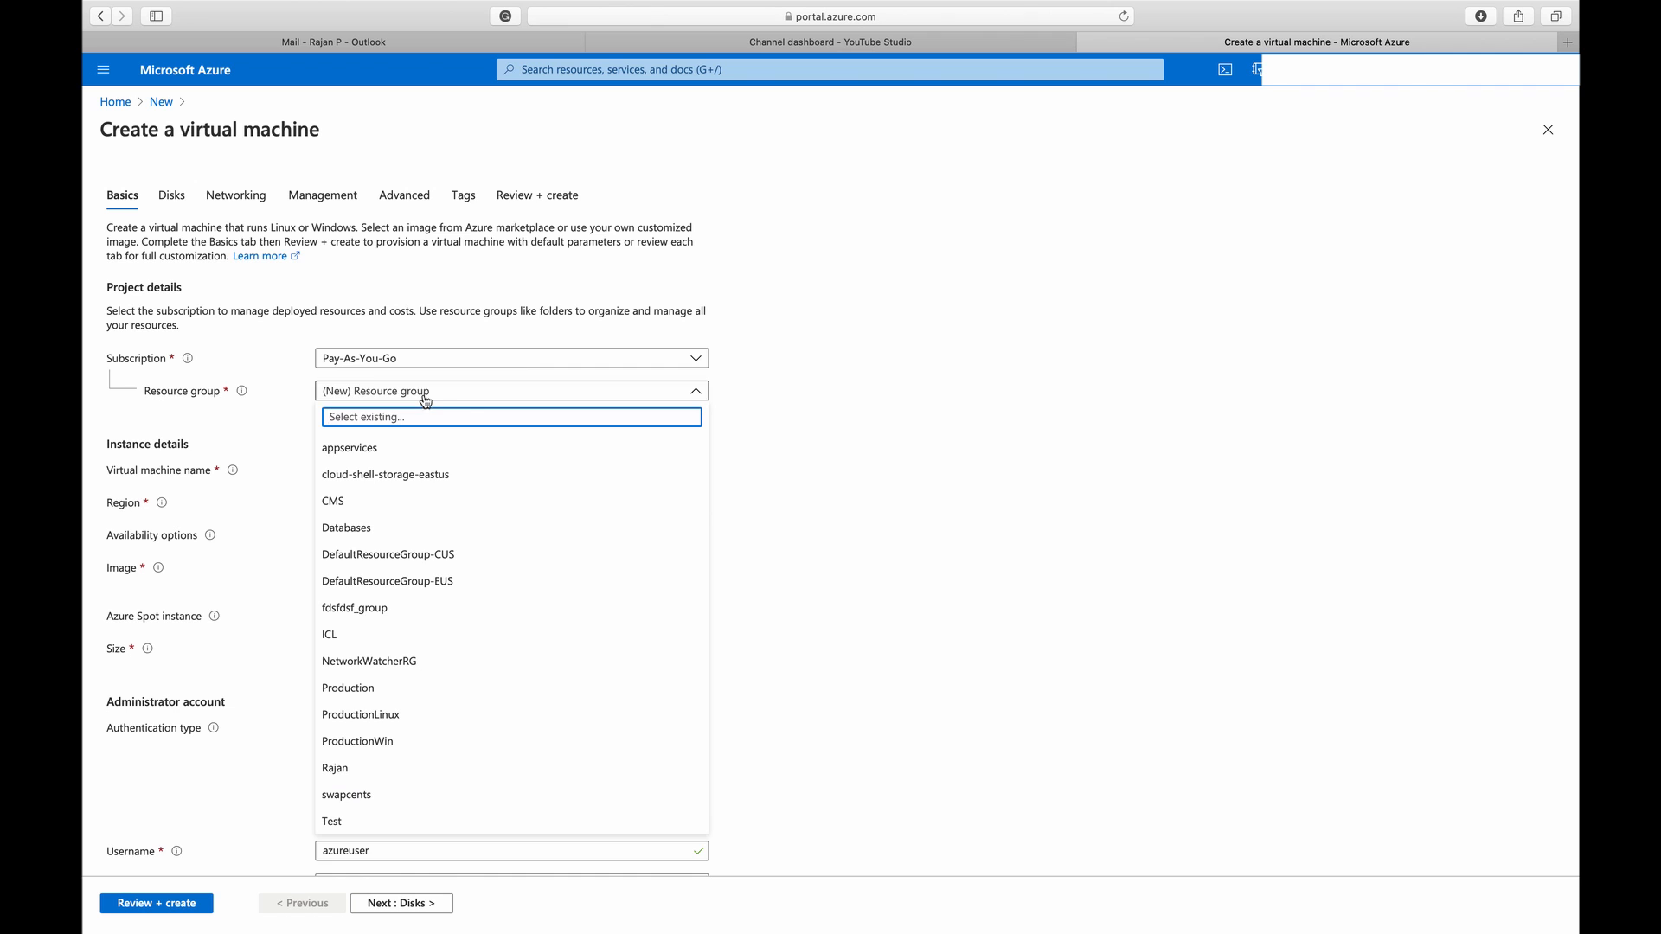
pyautogui.click(808, 439)
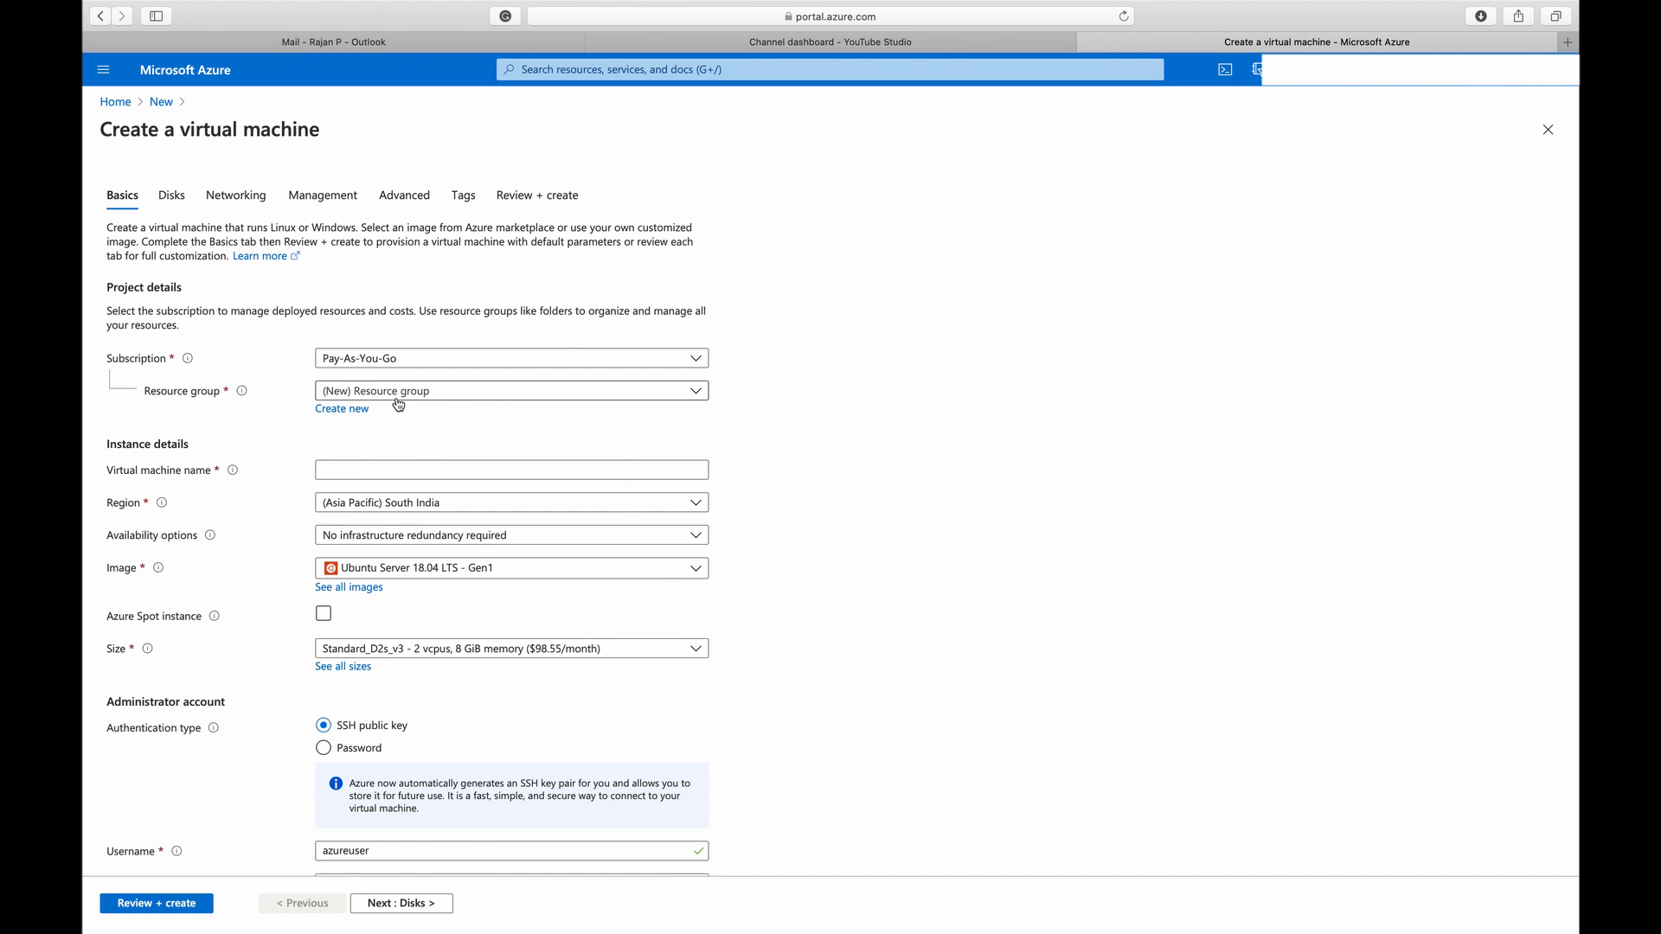
pyautogui.click(342, 410)
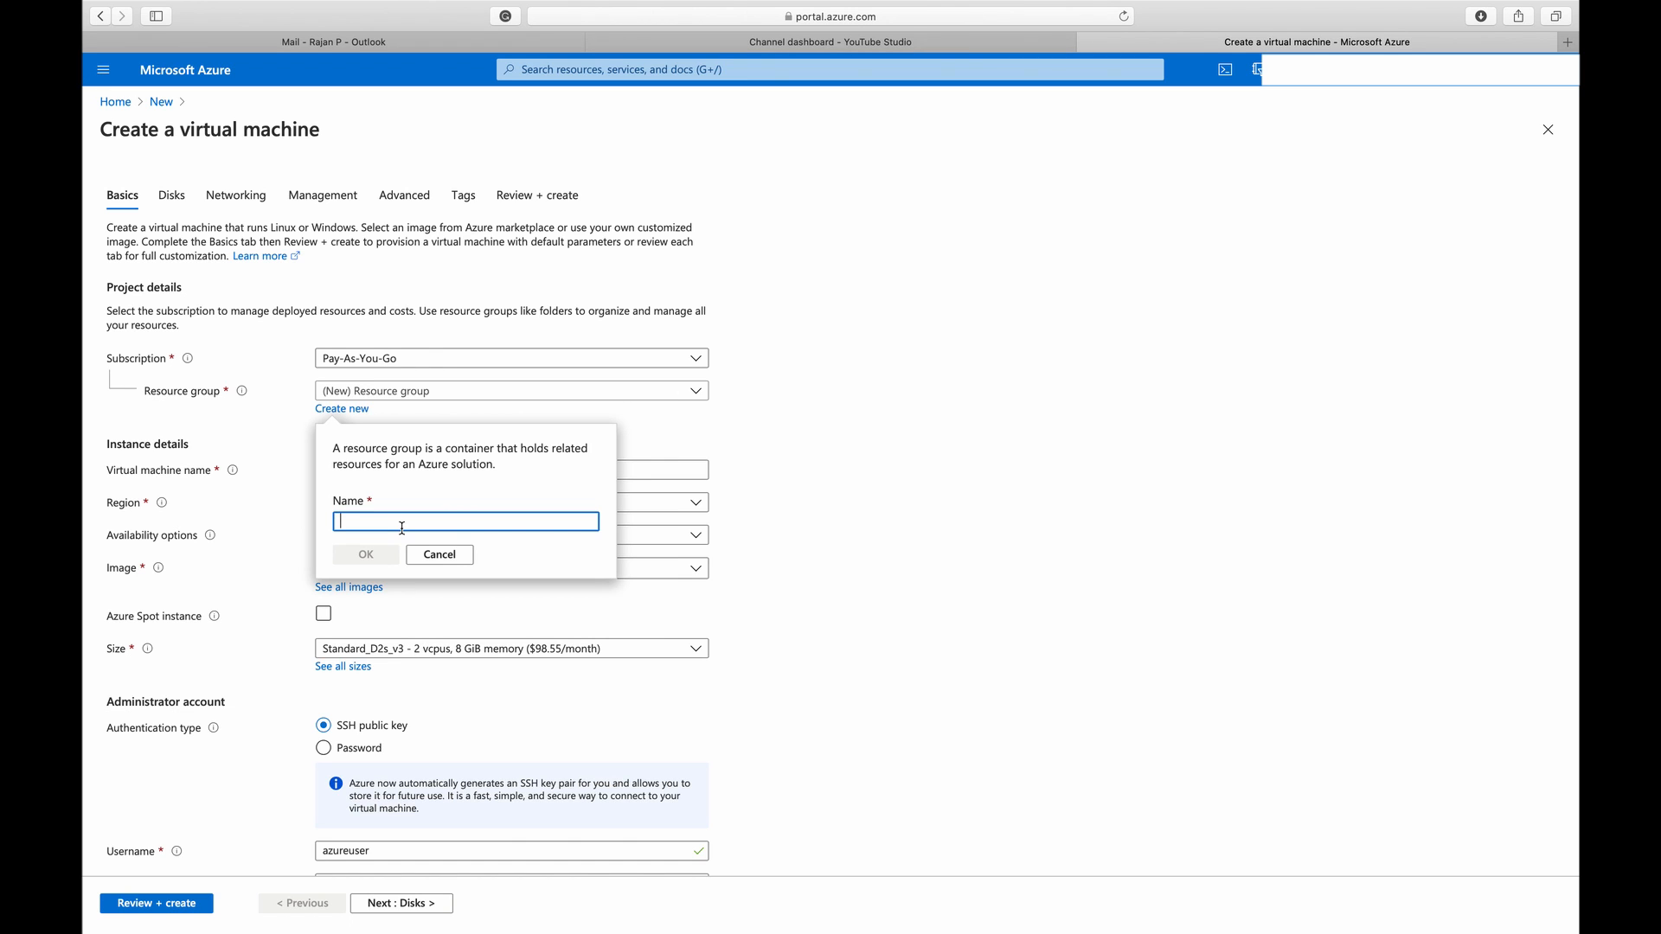
pyautogui.write('test-r')
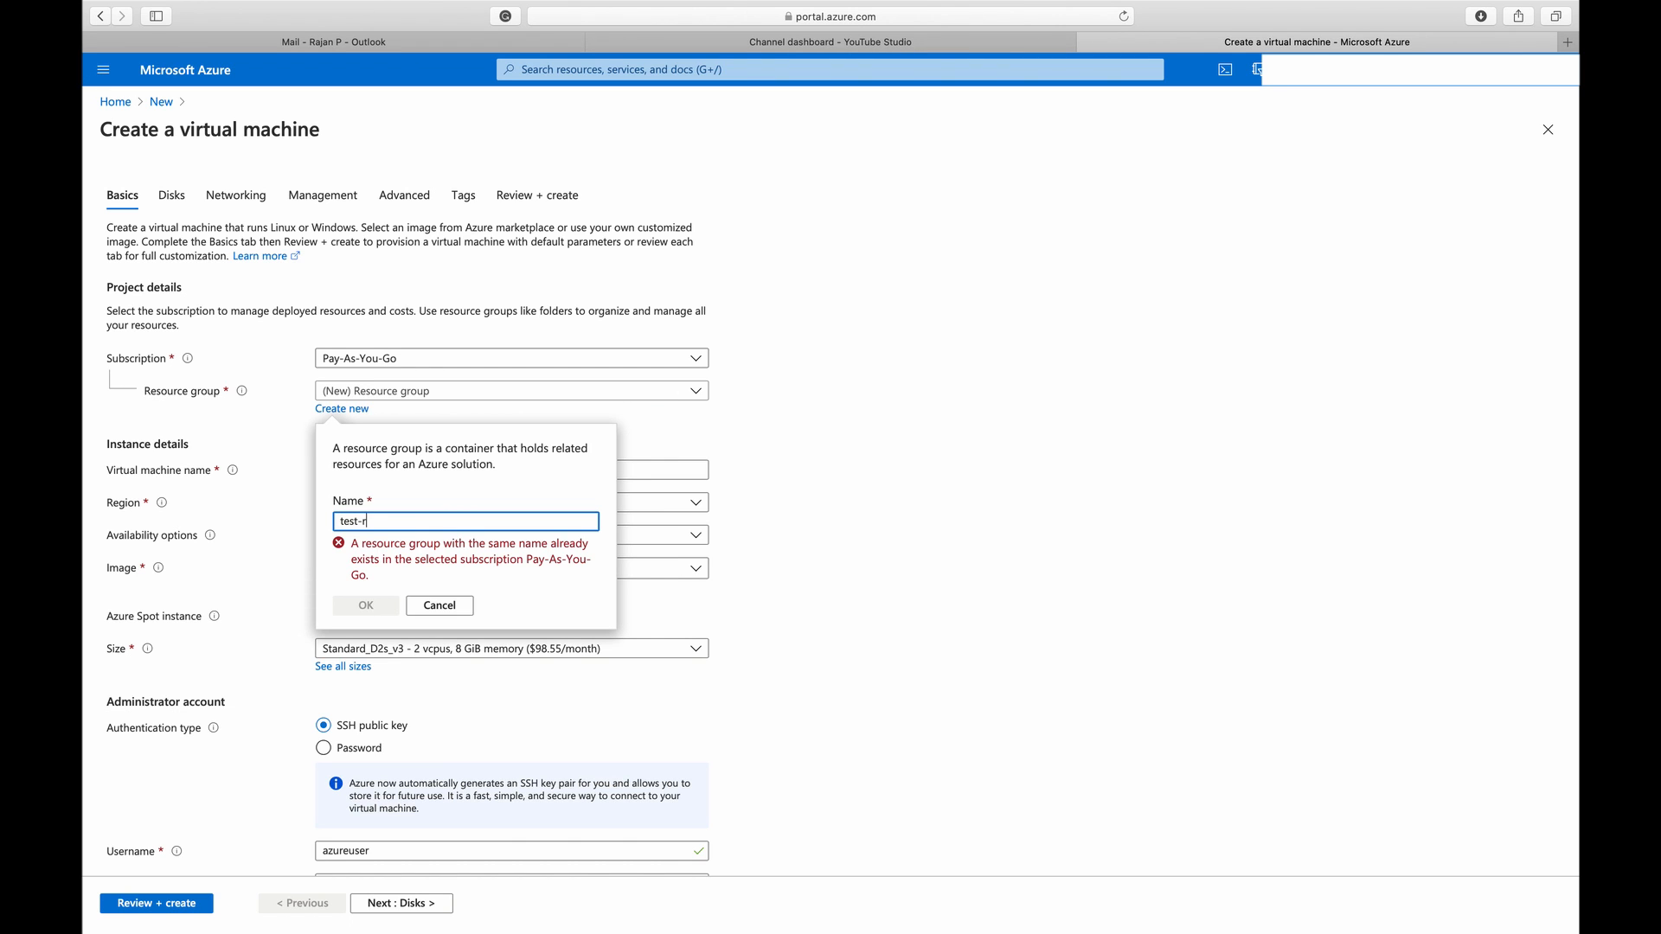
pyautogui.write('g')
pyautogui.click(366, 605)
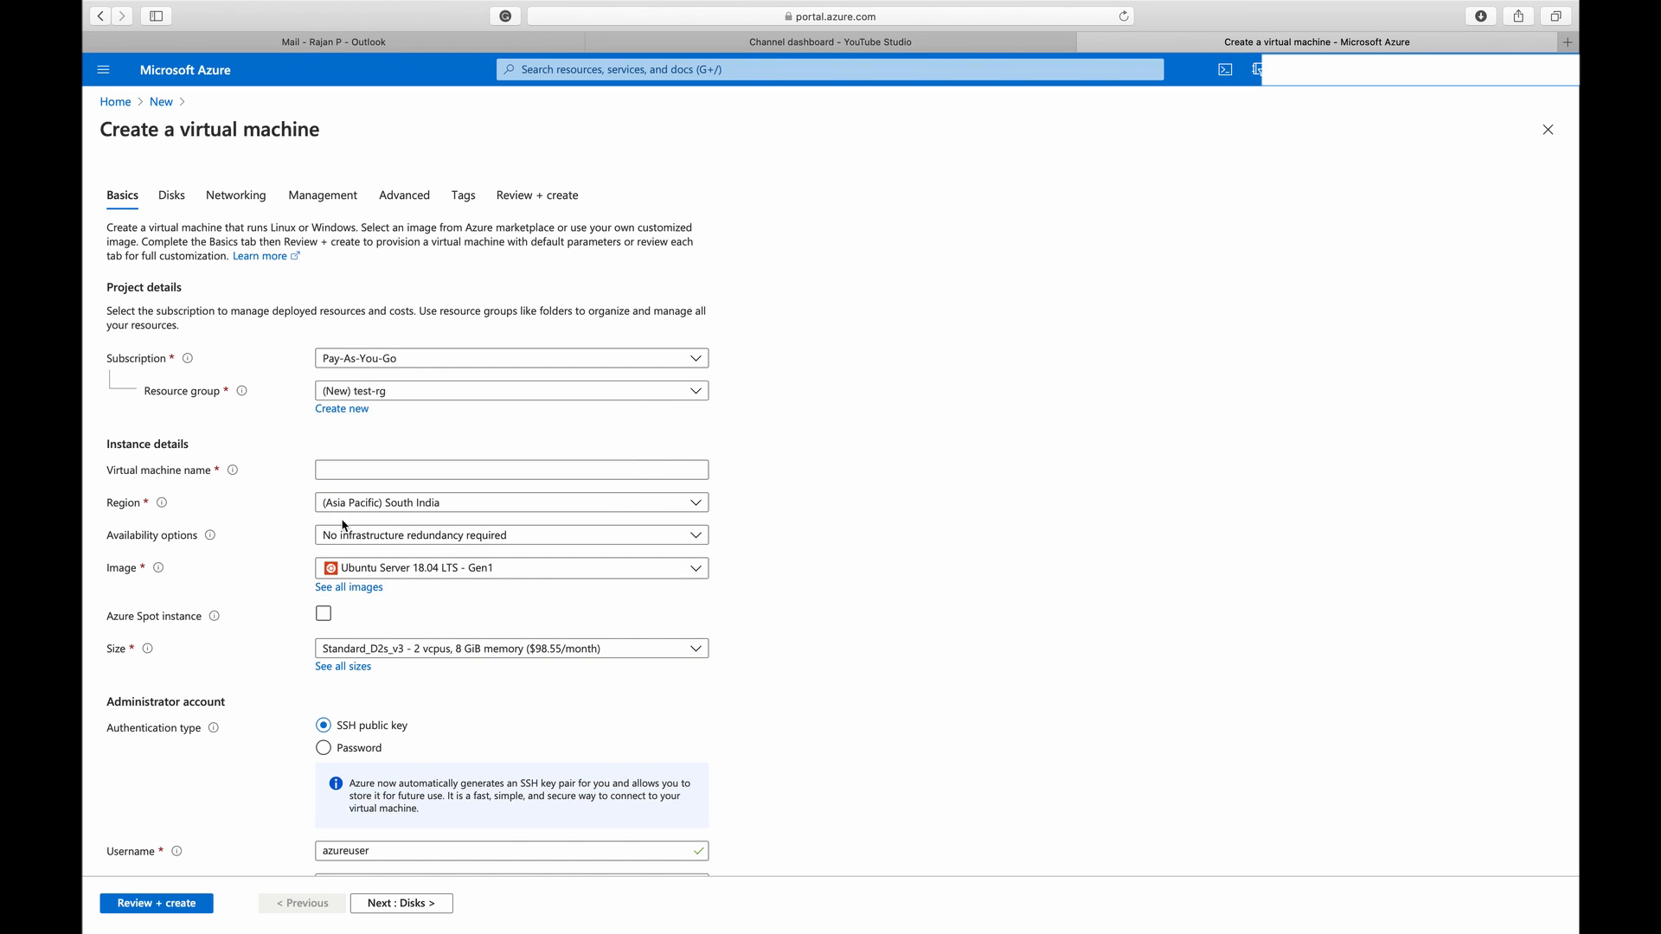
# Enter the virtual machine's name in the instance details
pyautogui.click(438, 467)
pyautogui.write('rajan')
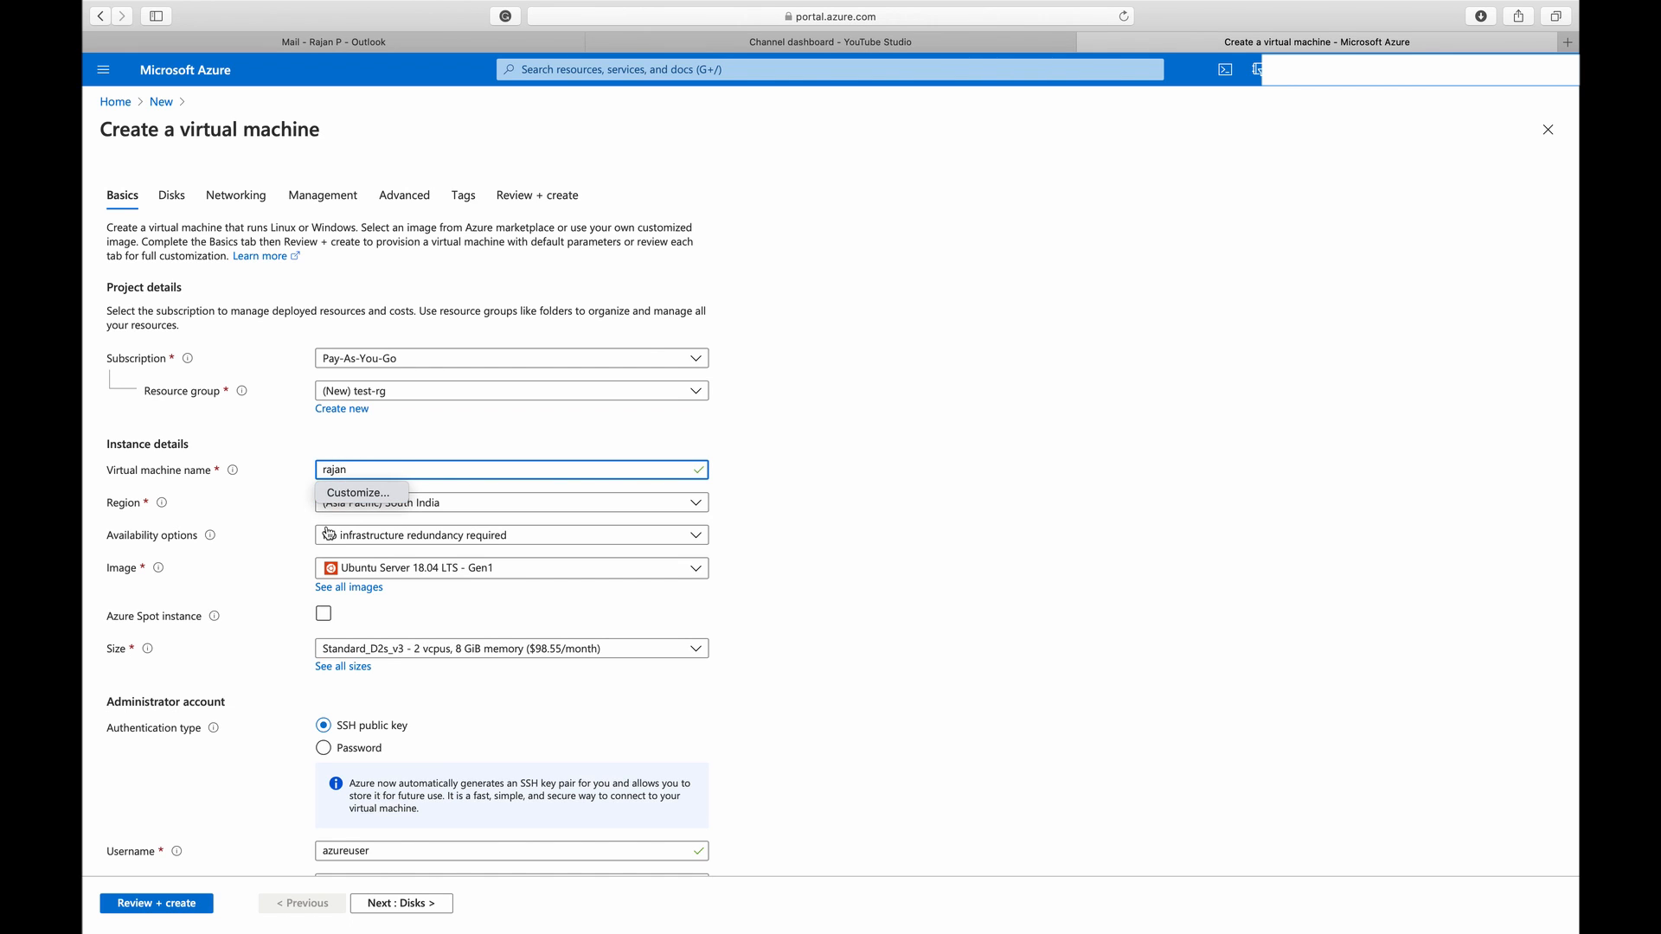
pyautogui.click(273, 512)
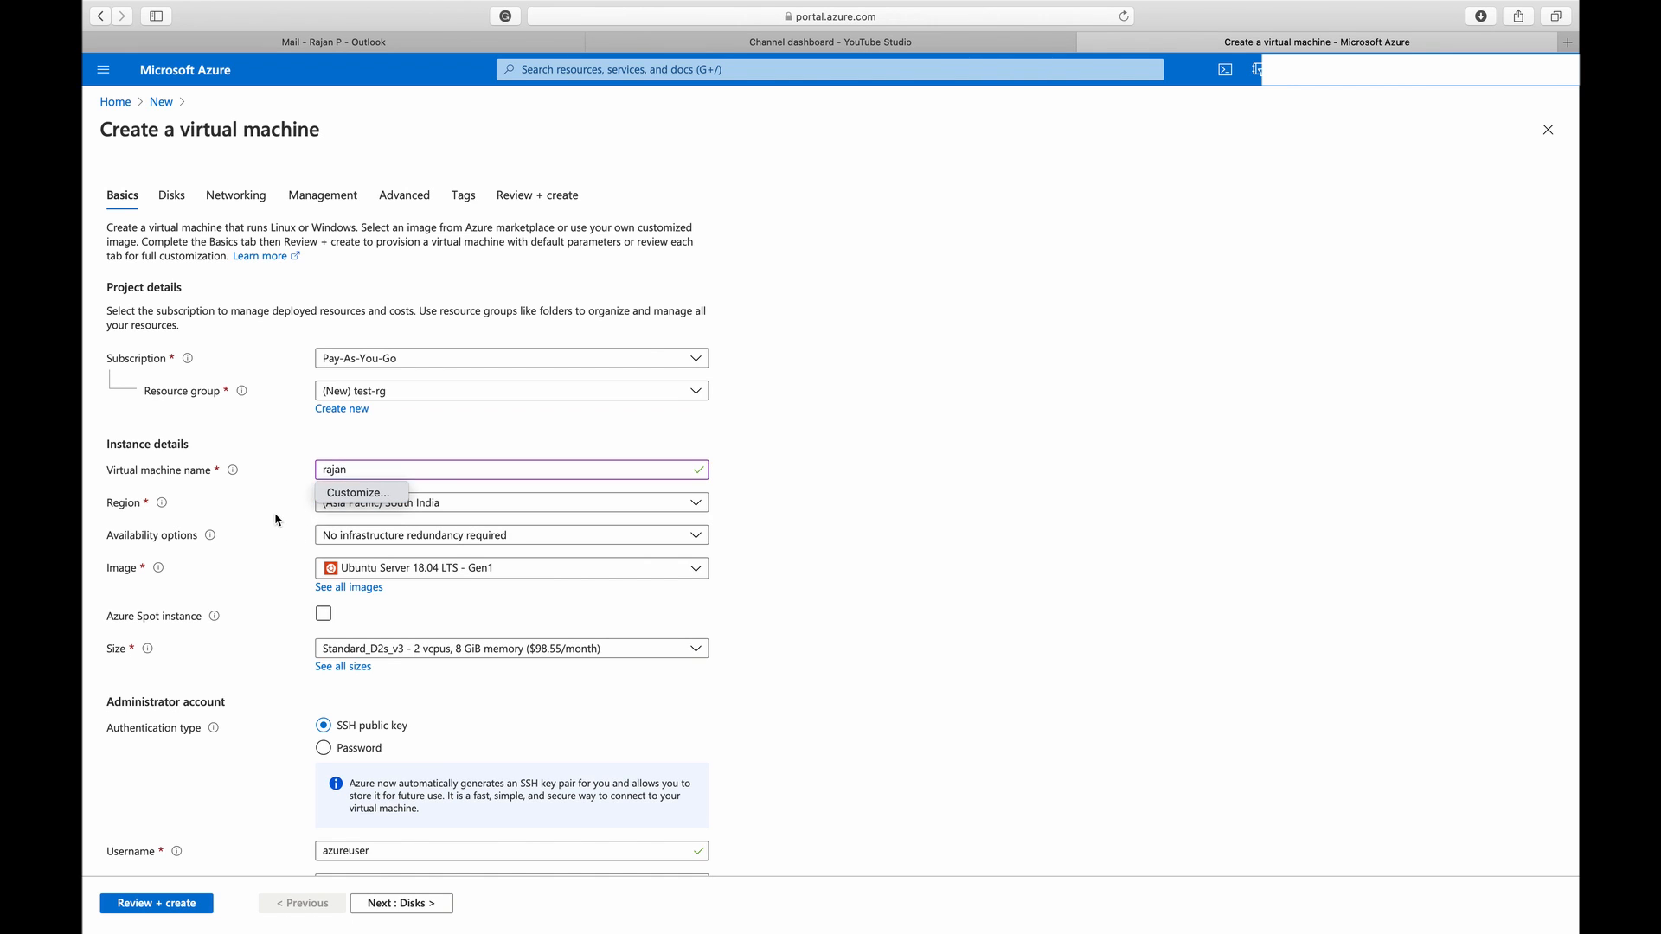
# Examine the available regions and the availability options for the virtual machine
pyautogui.scroll(-1, 471, 610)
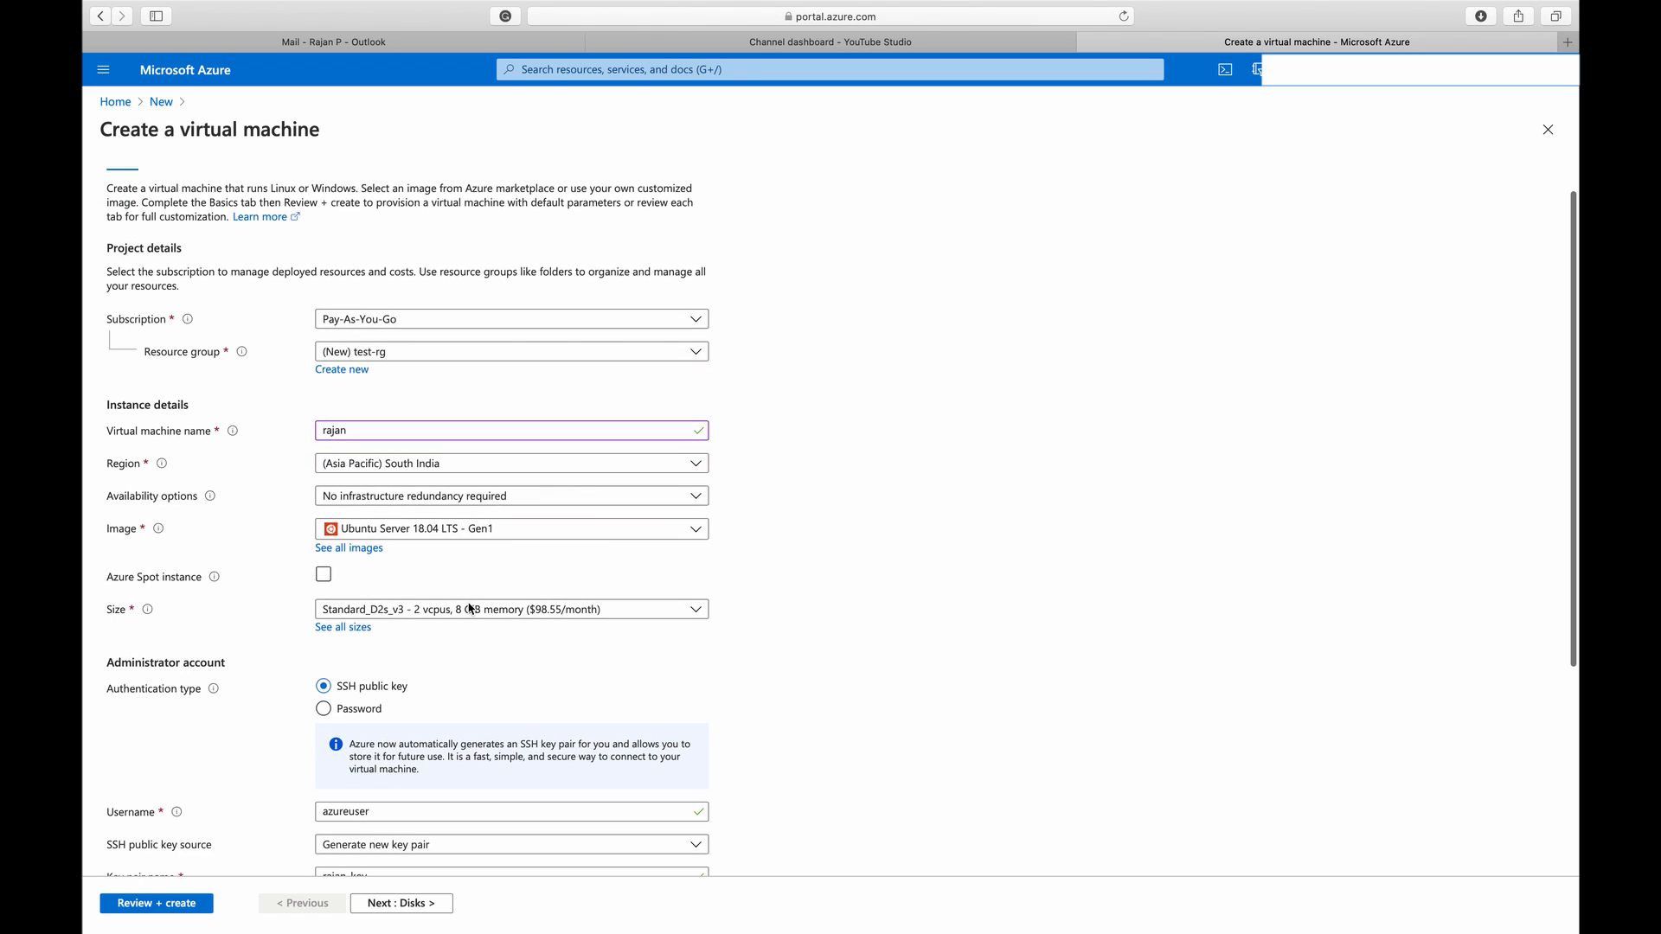
pyautogui.click(547, 465)
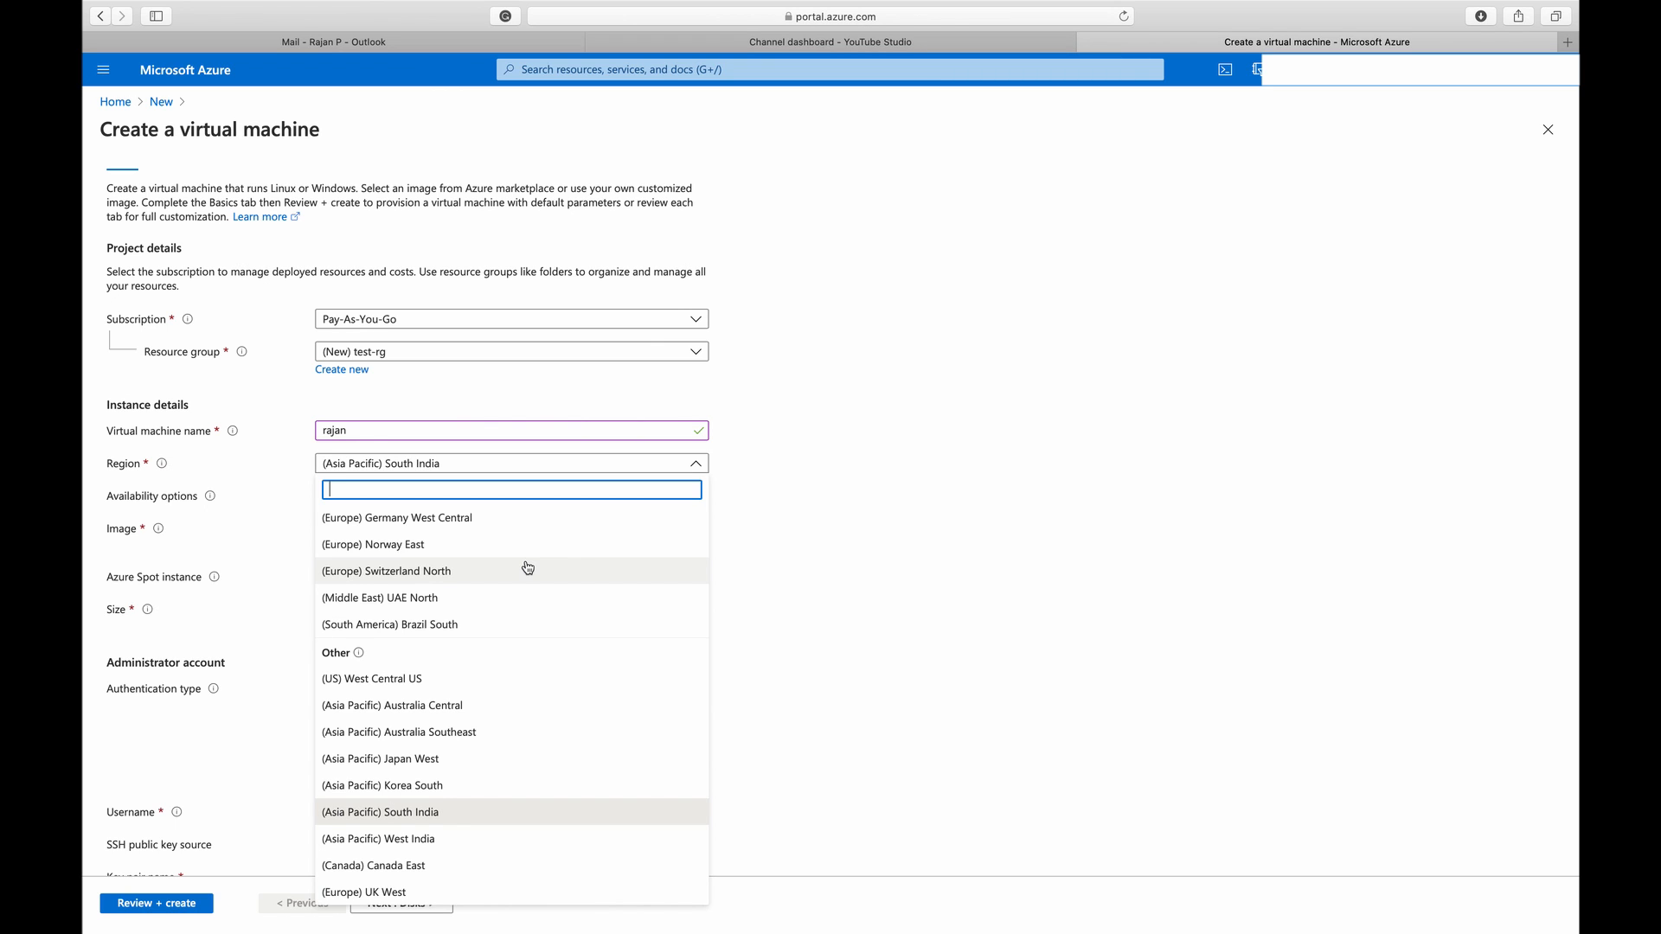
pyautogui.click(868, 568)
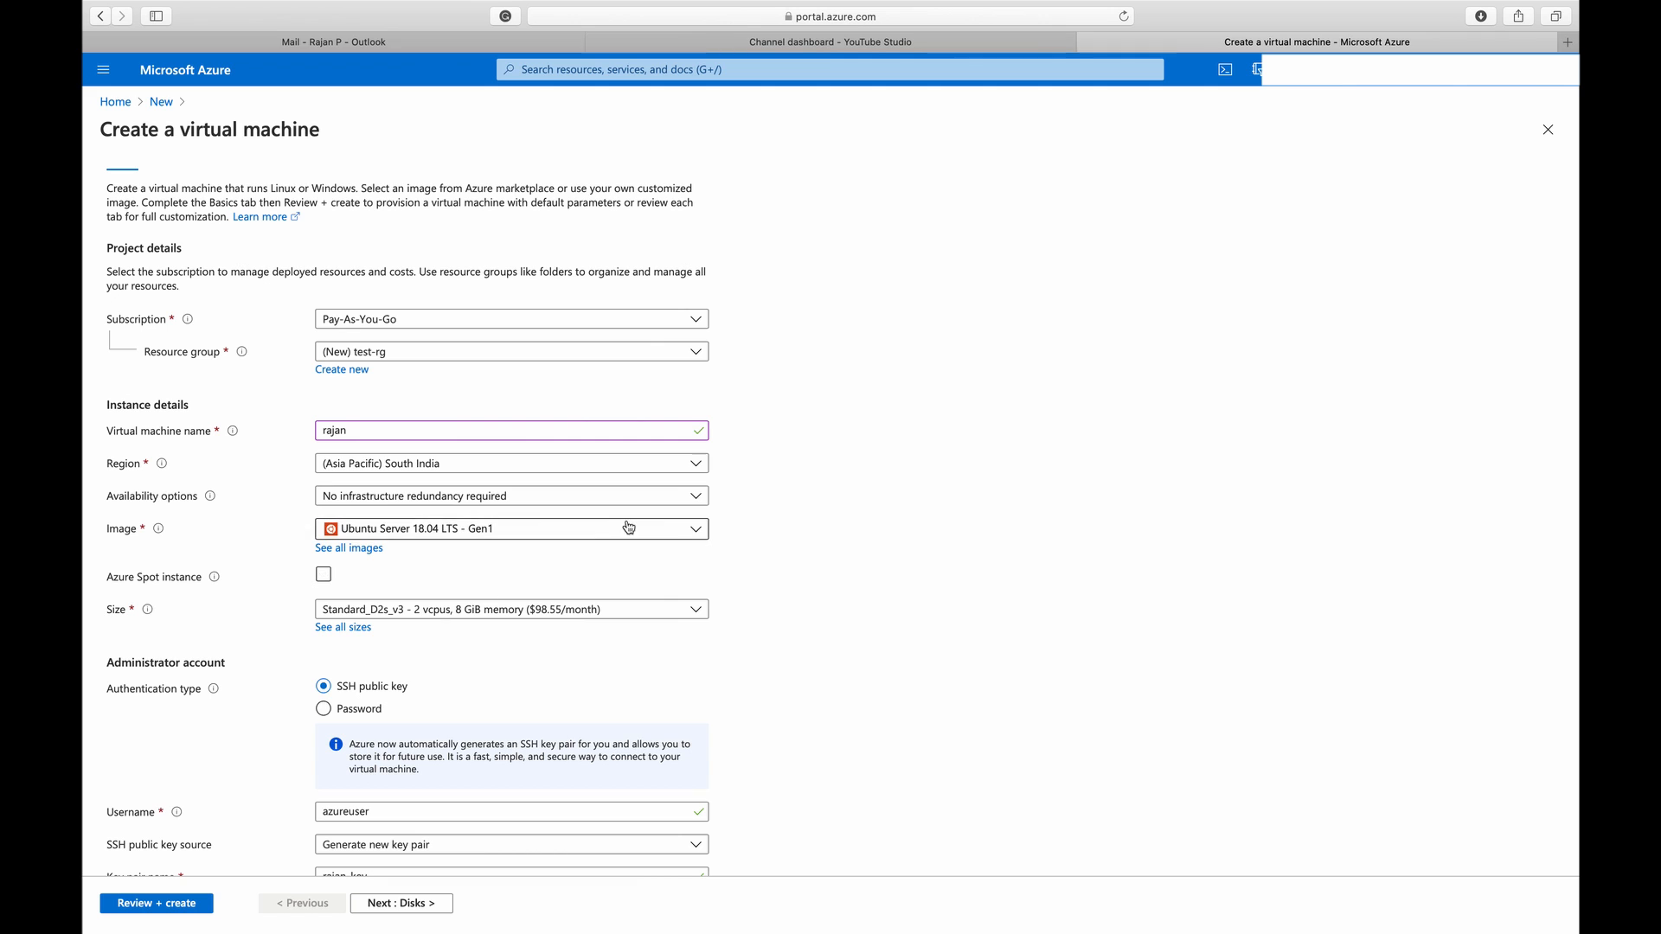
pyautogui.click(697, 500)
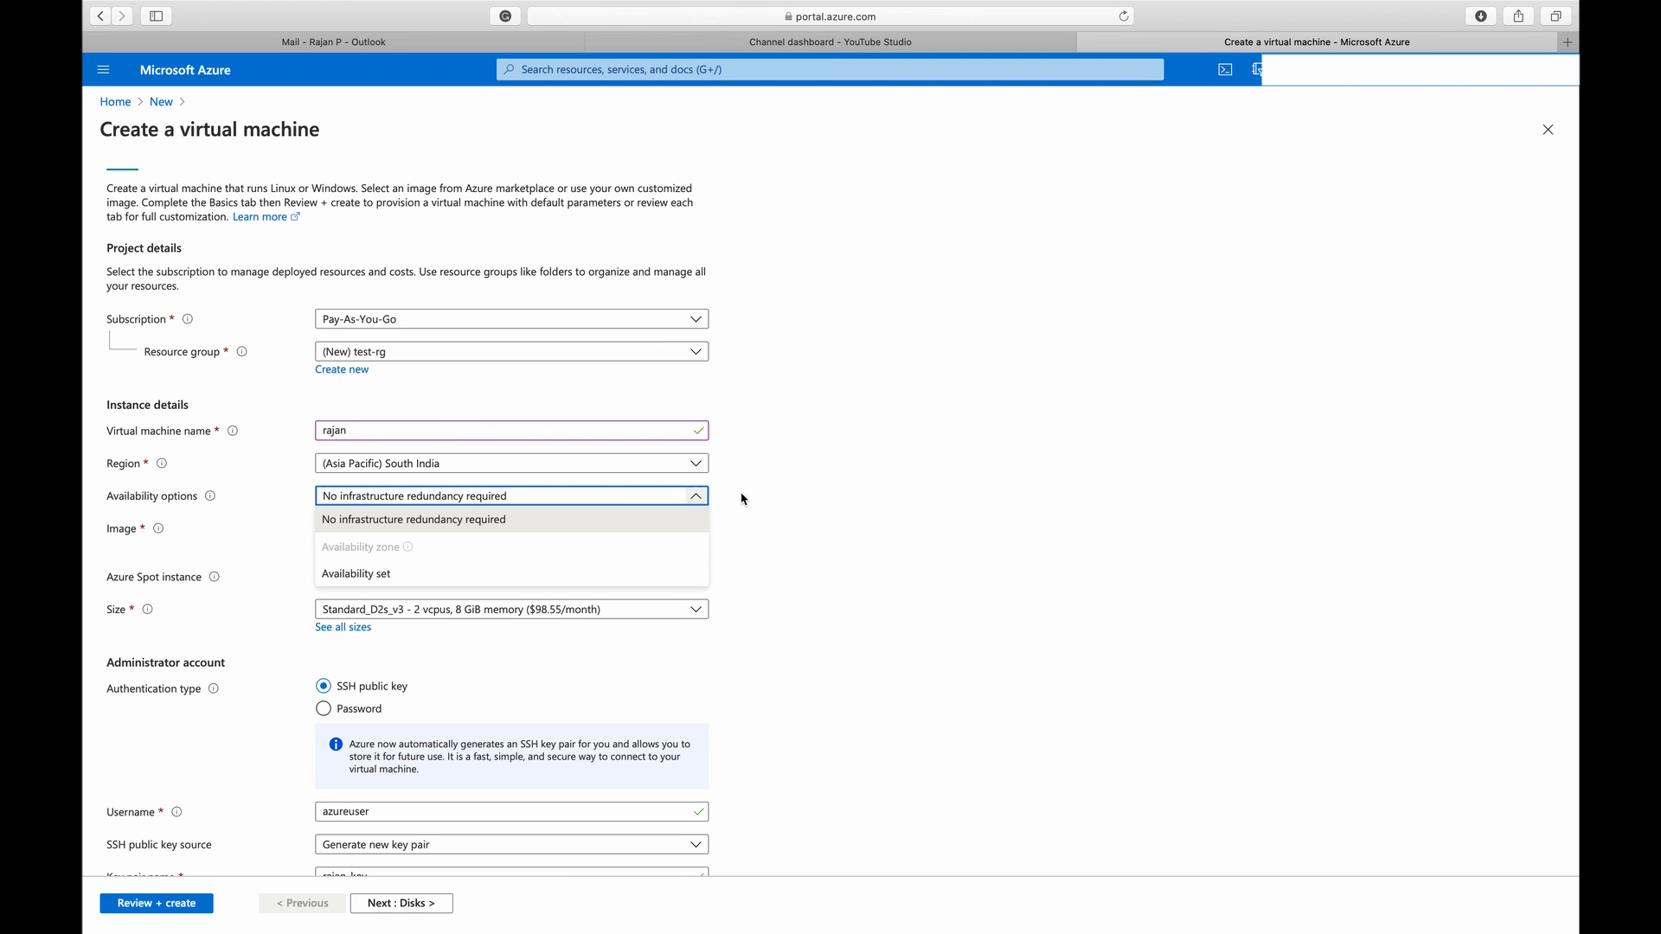
pyautogui.click(805, 513)
pyautogui.scroll(-1, 783, 636)
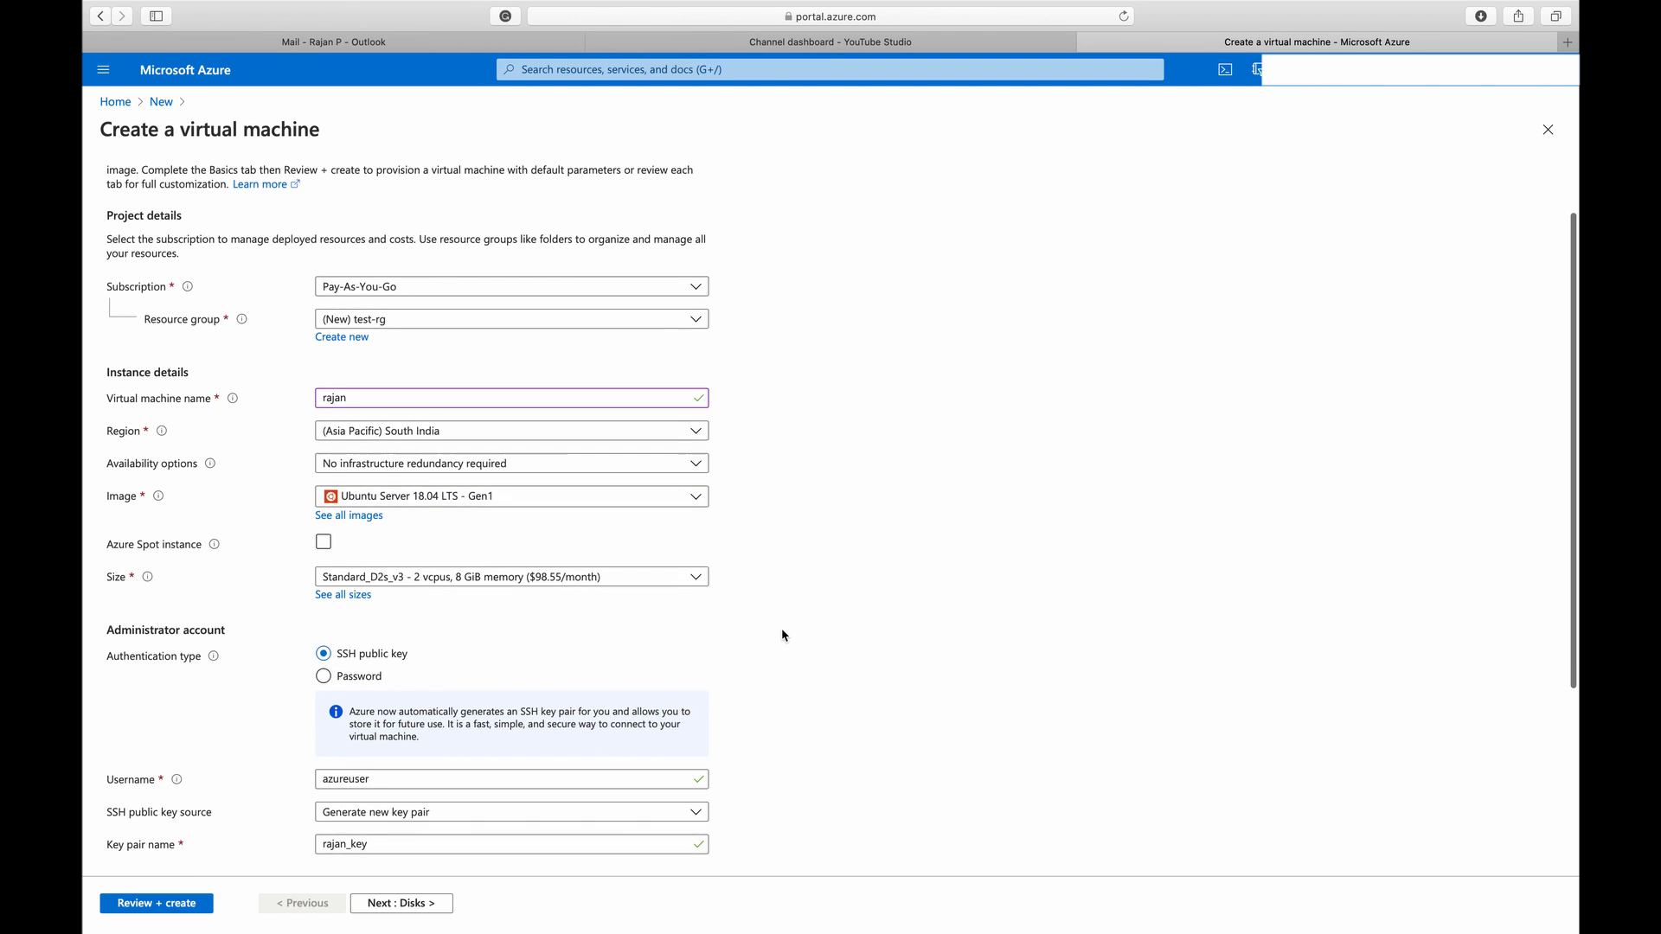
# Choose the Windows 10 Pro Gen1 image and make the virtual machine an Azure Spot instance
pyautogui.click(521, 501)
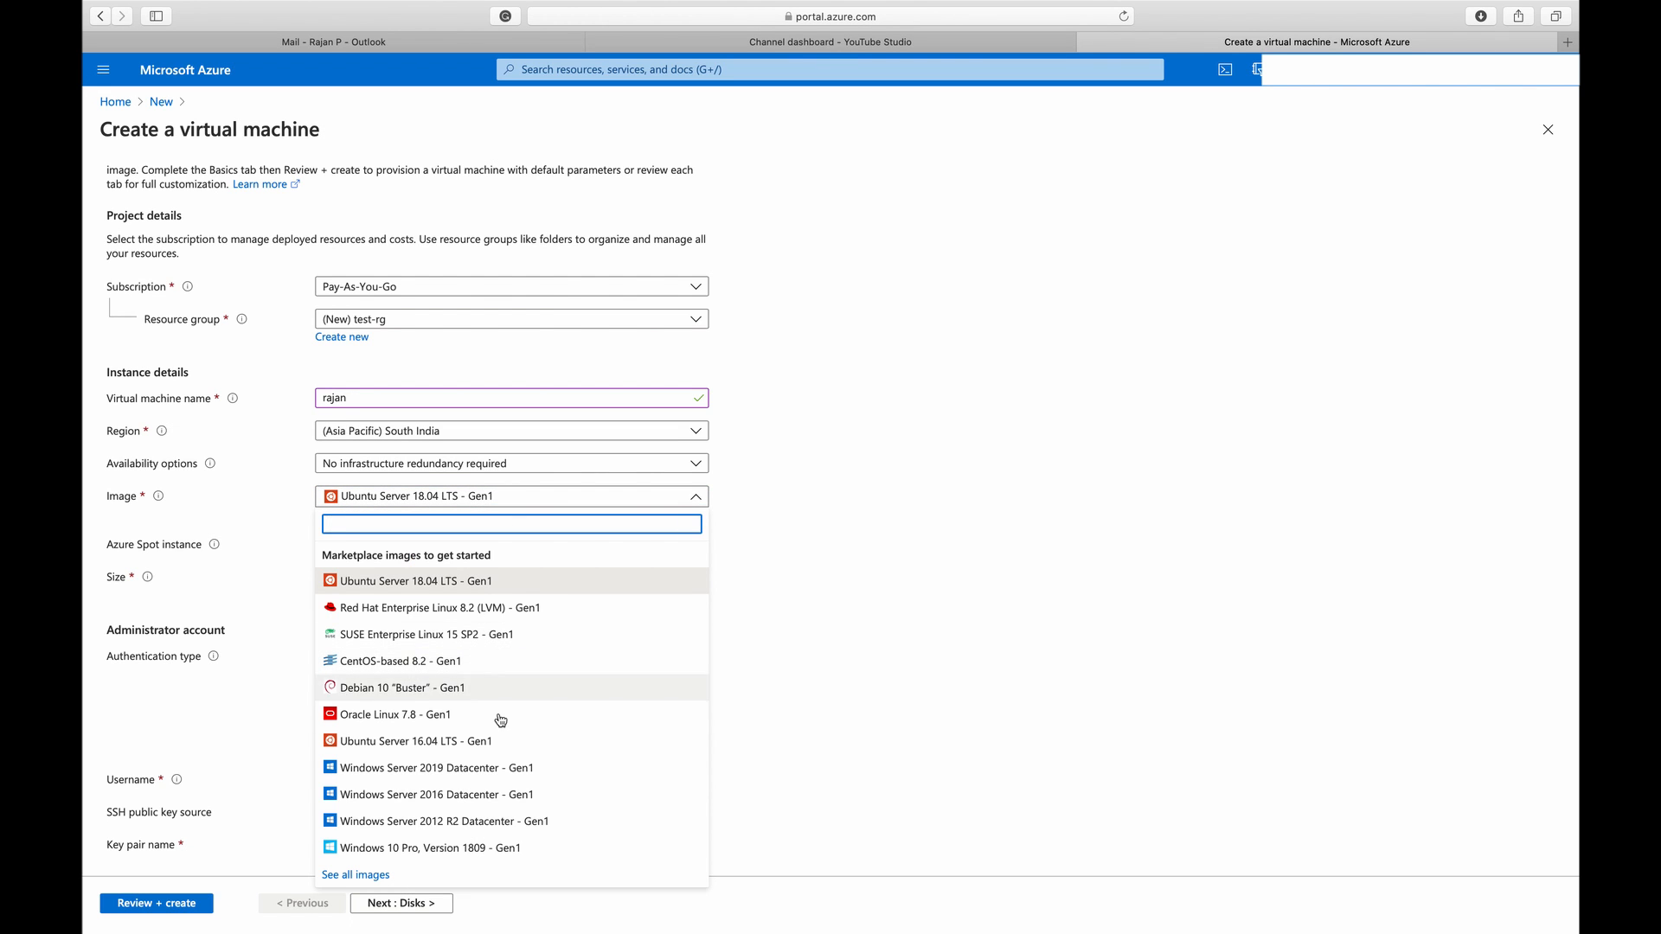
pyautogui.click(481, 855)
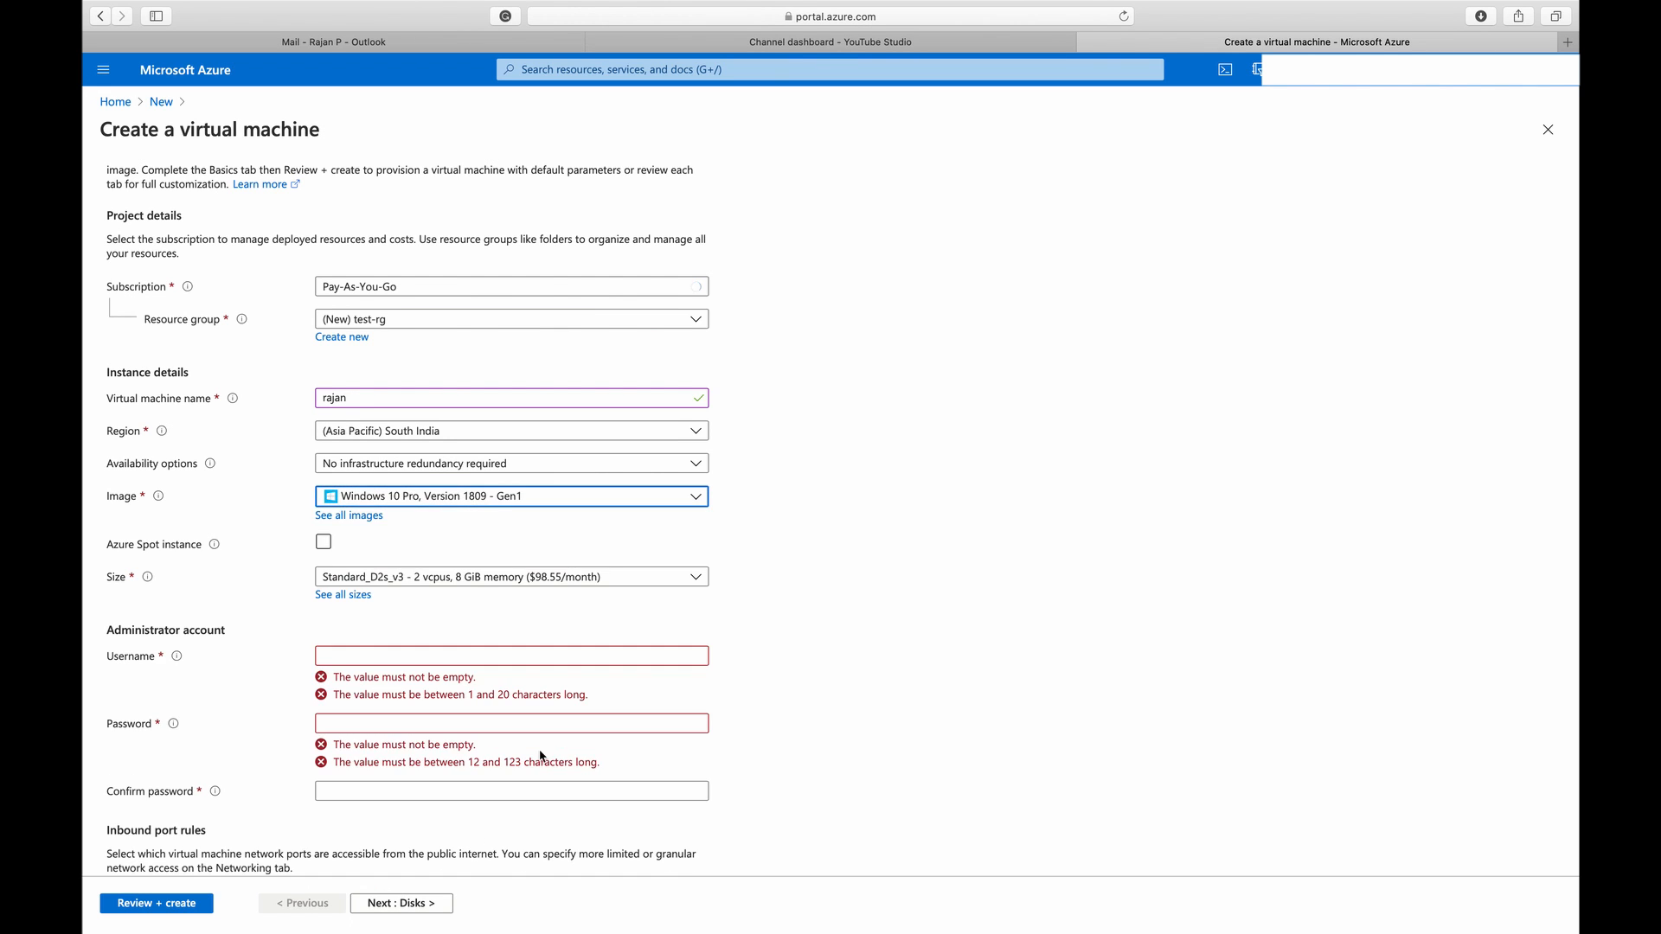
pyautogui.scroll(-1, 824, 649)
pyautogui.scroll(-2, 800, 630)
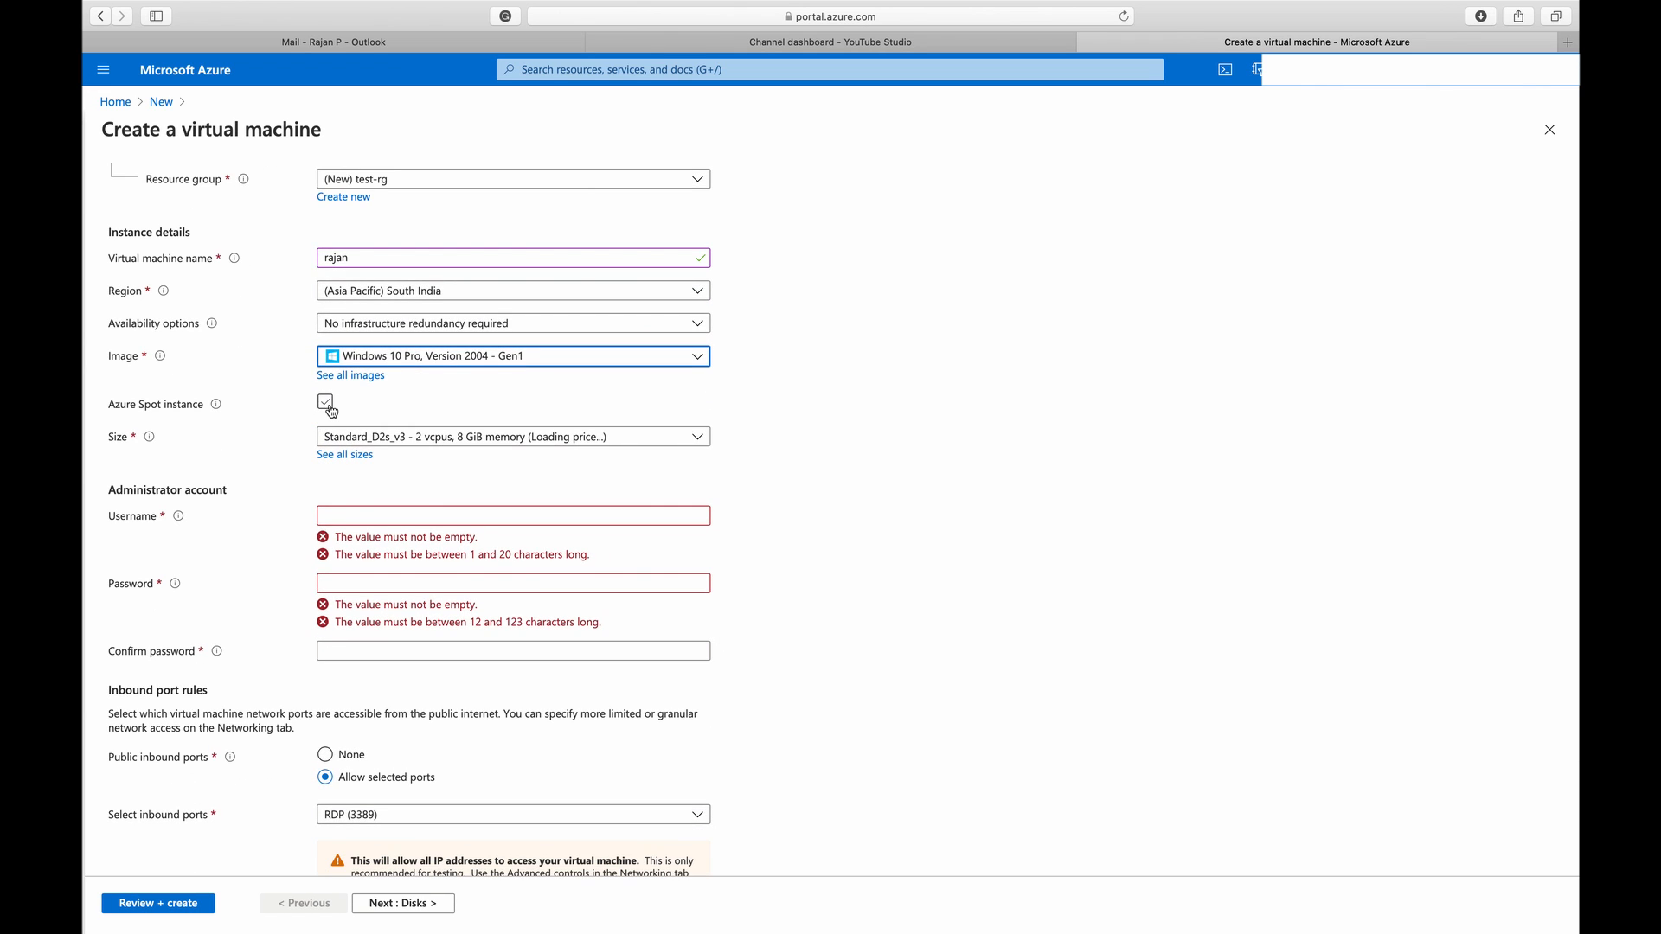
pyautogui.click(326, 405)
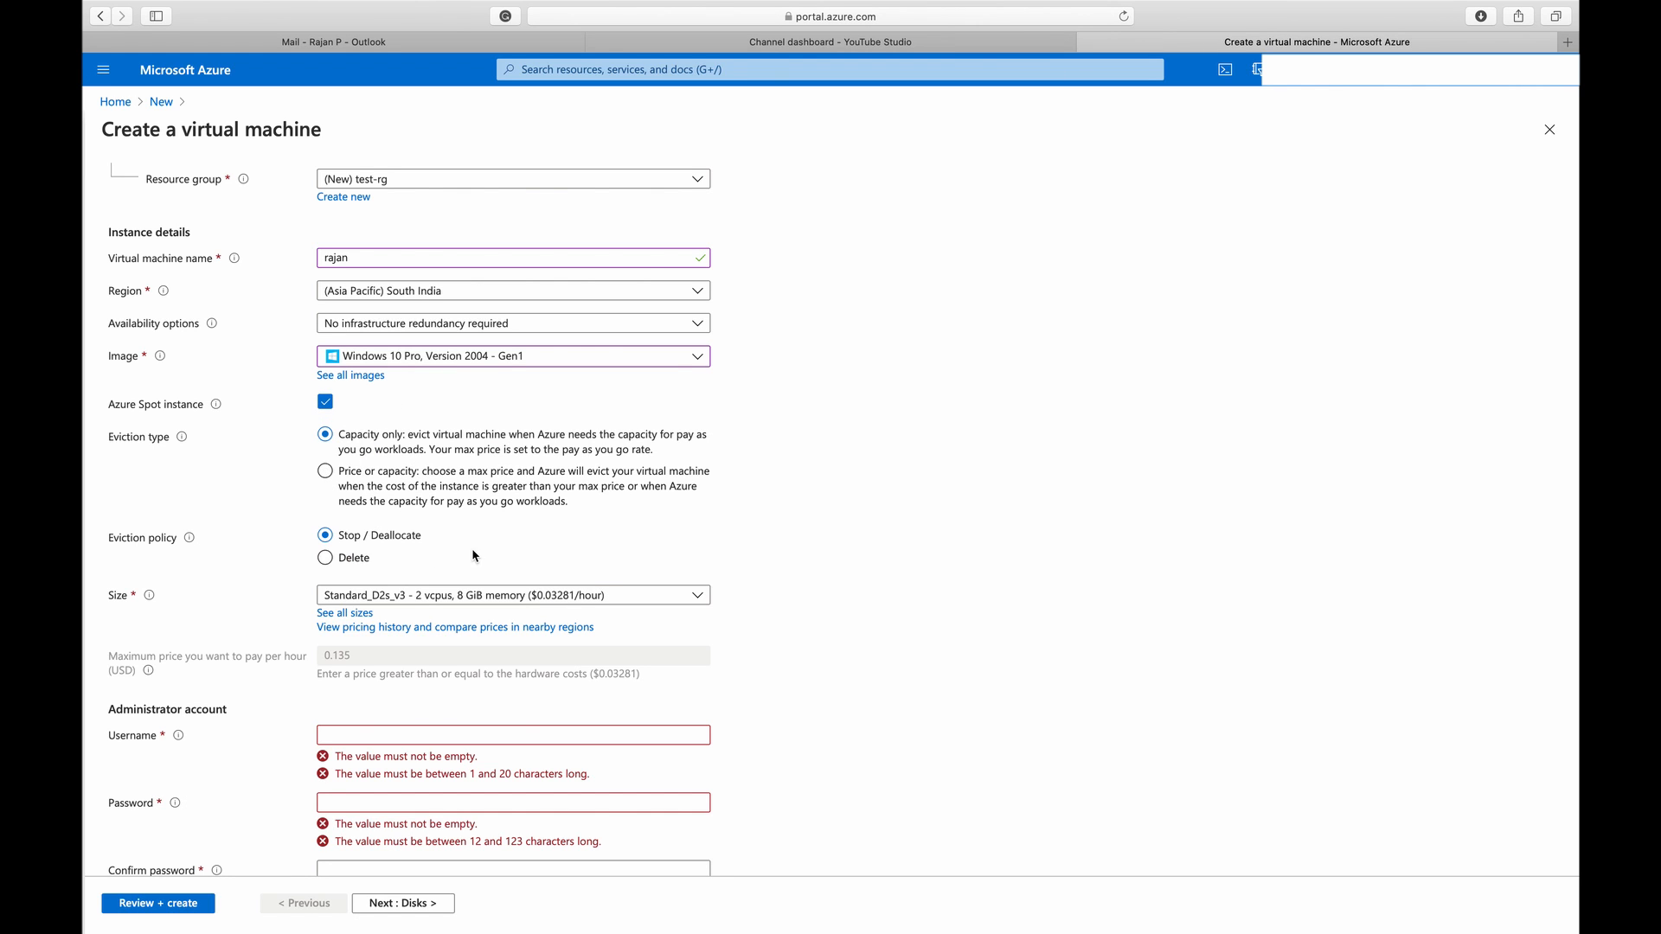
# Set the virtual machine size to D8s_v3 from the D-Series v3 family in the full size list
pyautogui.scroll(-2, 474, 553)
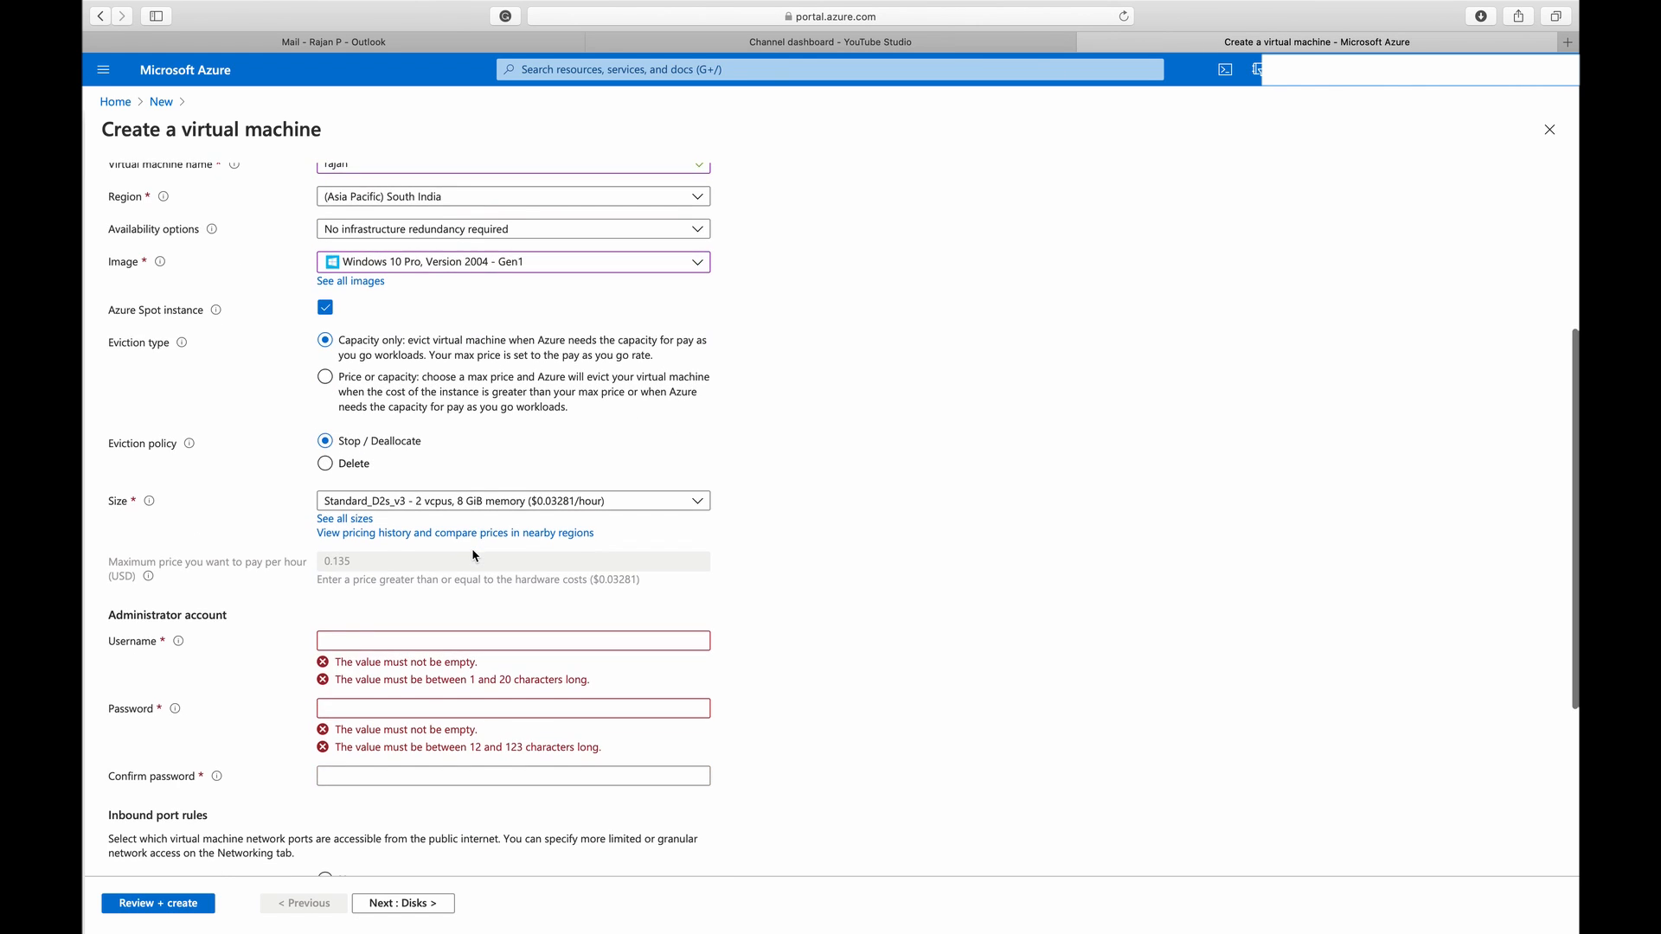
pyautogui.click(349, 523)
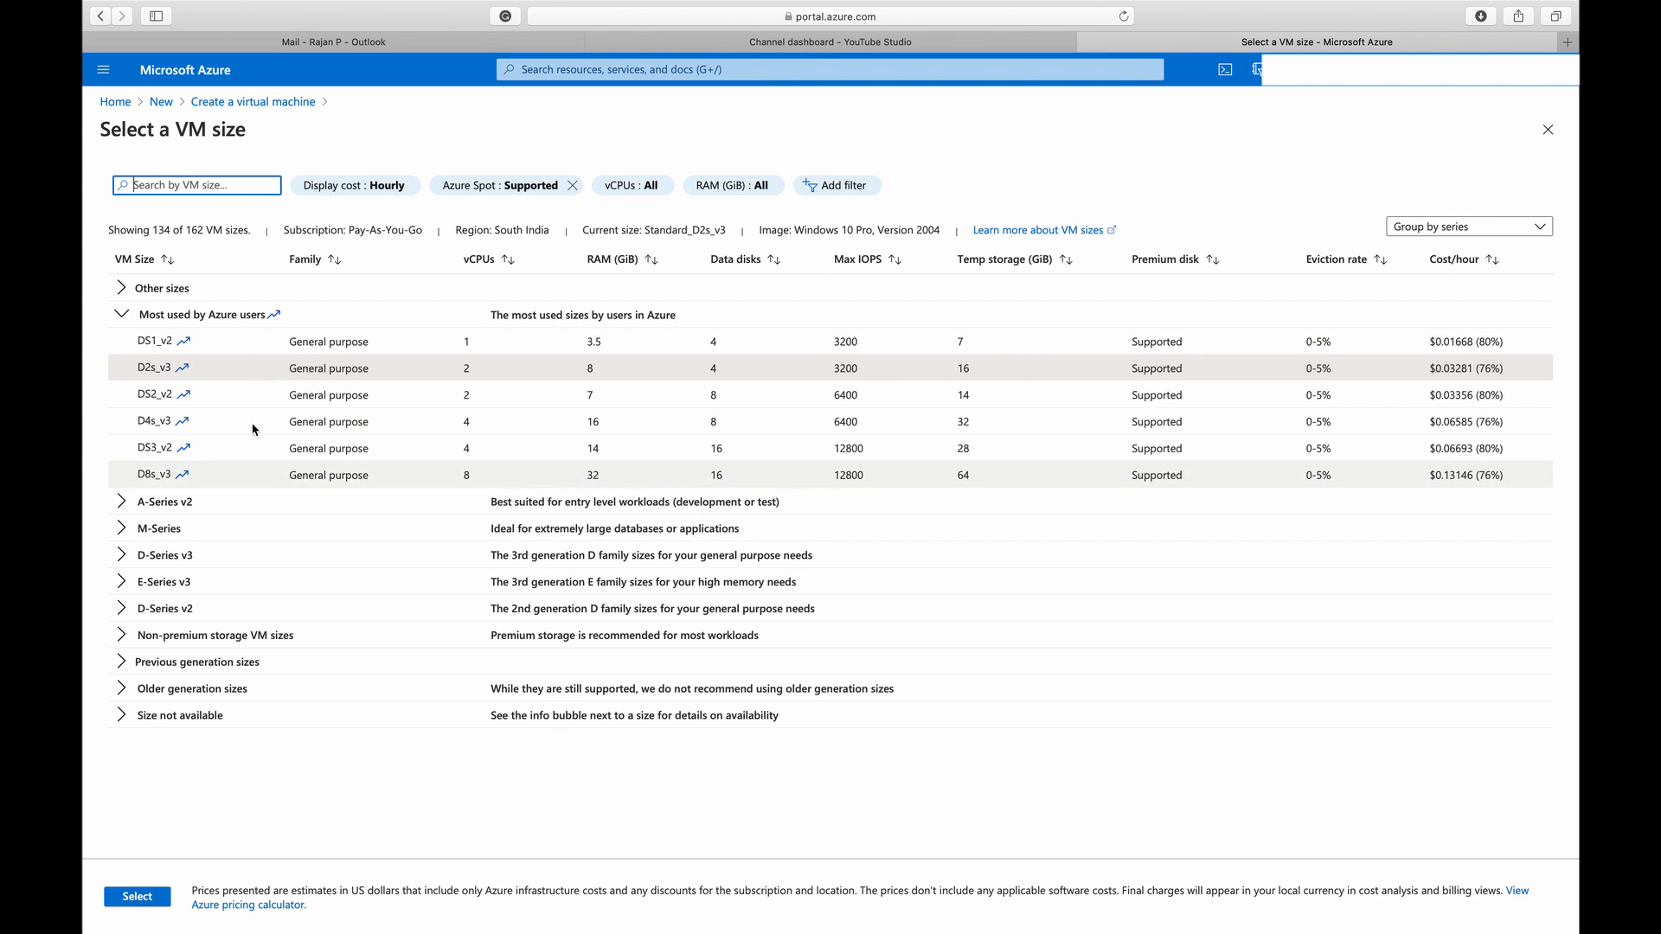
pyautogui.click(120, 319)
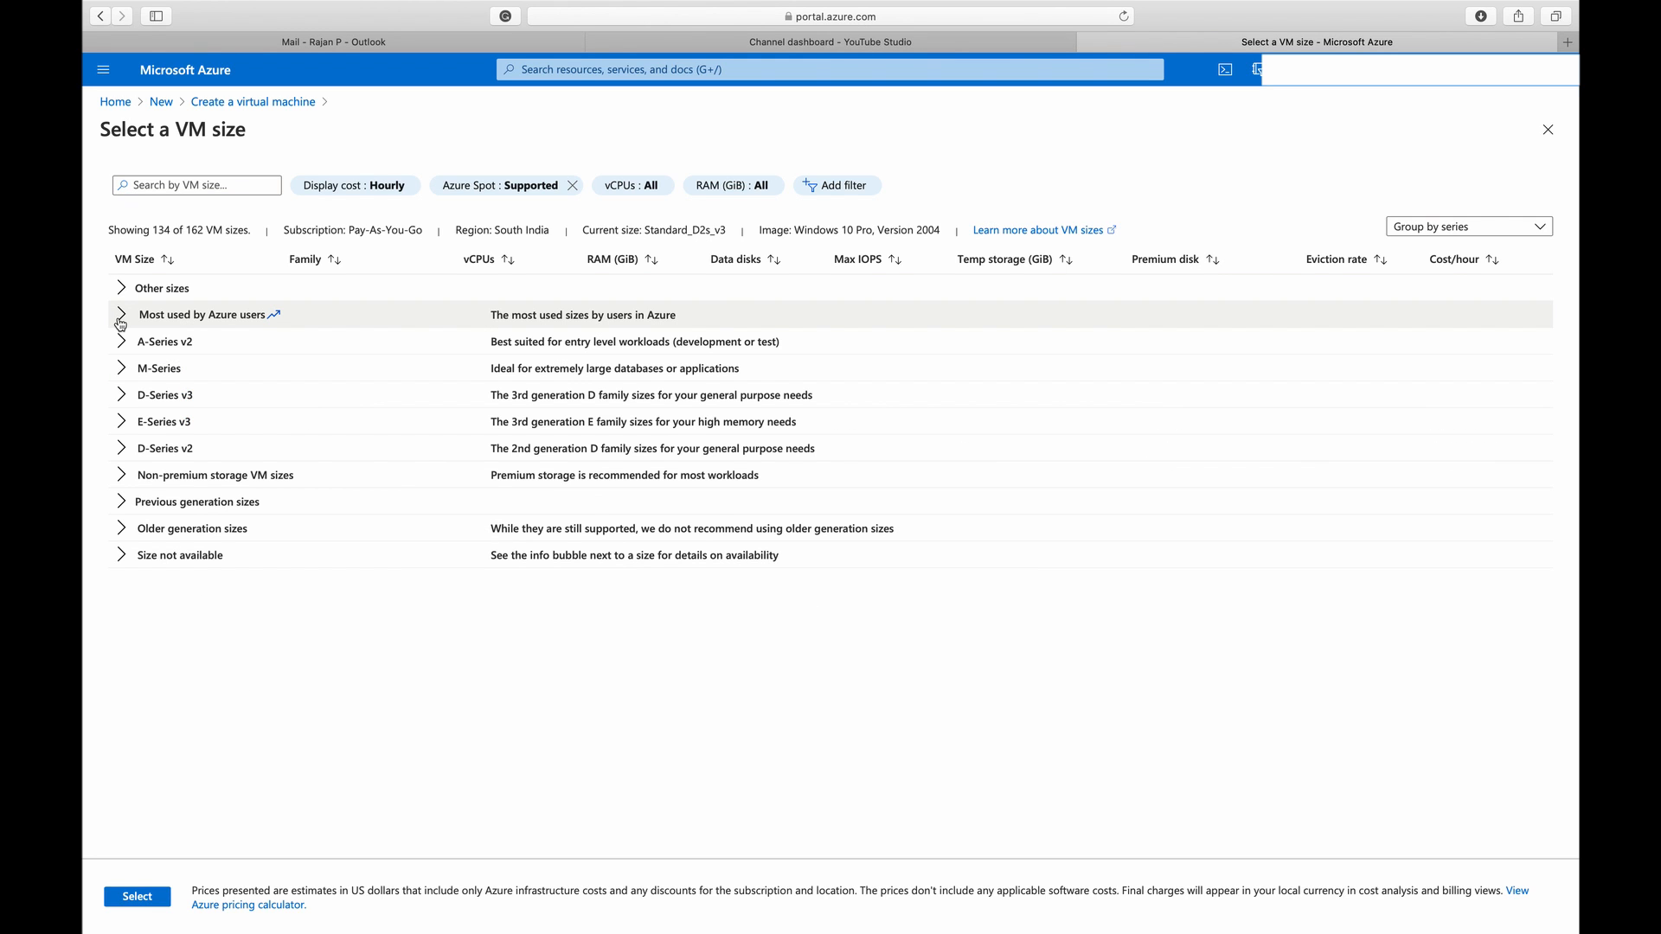
pyautogui.click(120, 397)
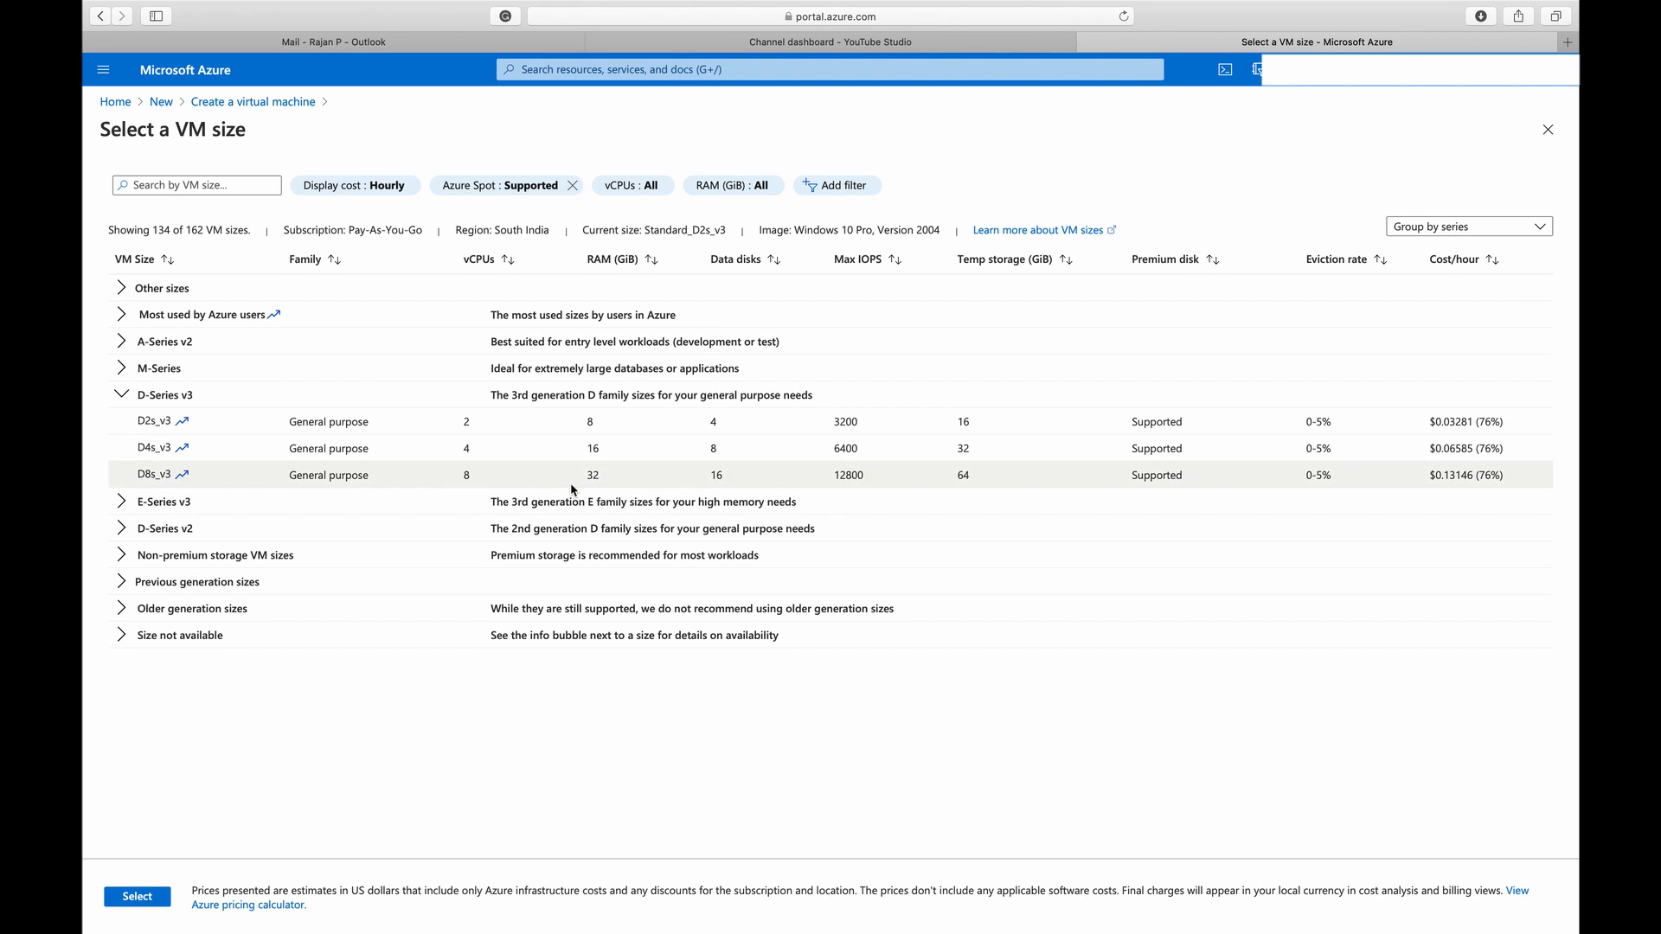
pyautogui.click(235, 478)
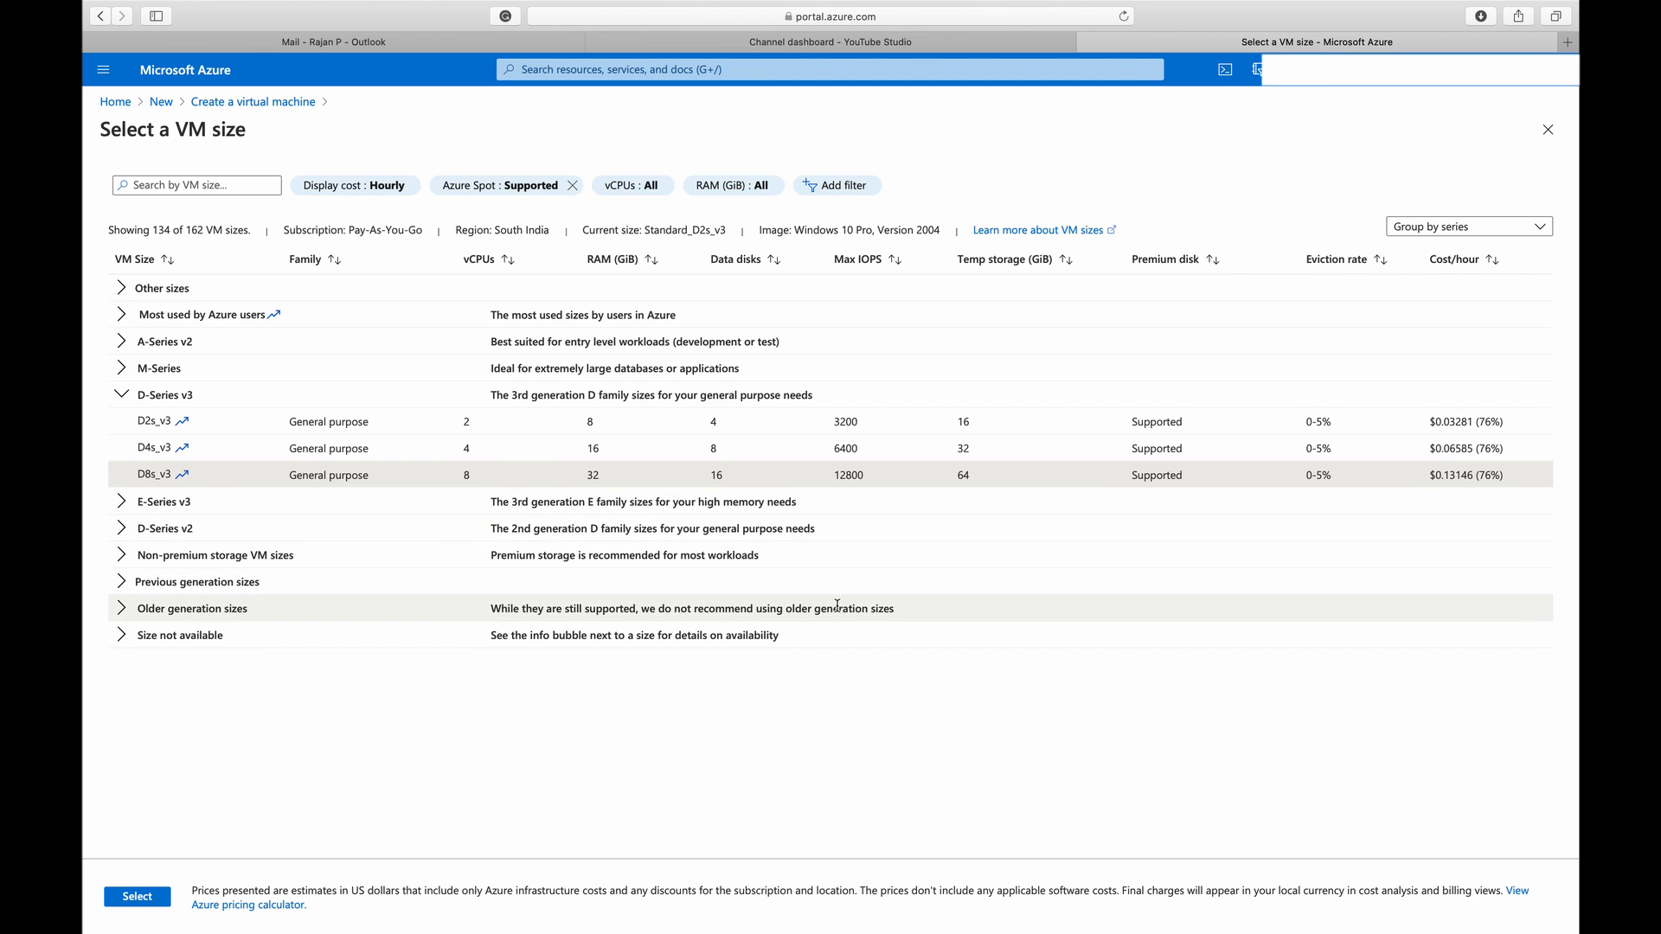
pyautogui.click(170, 899)
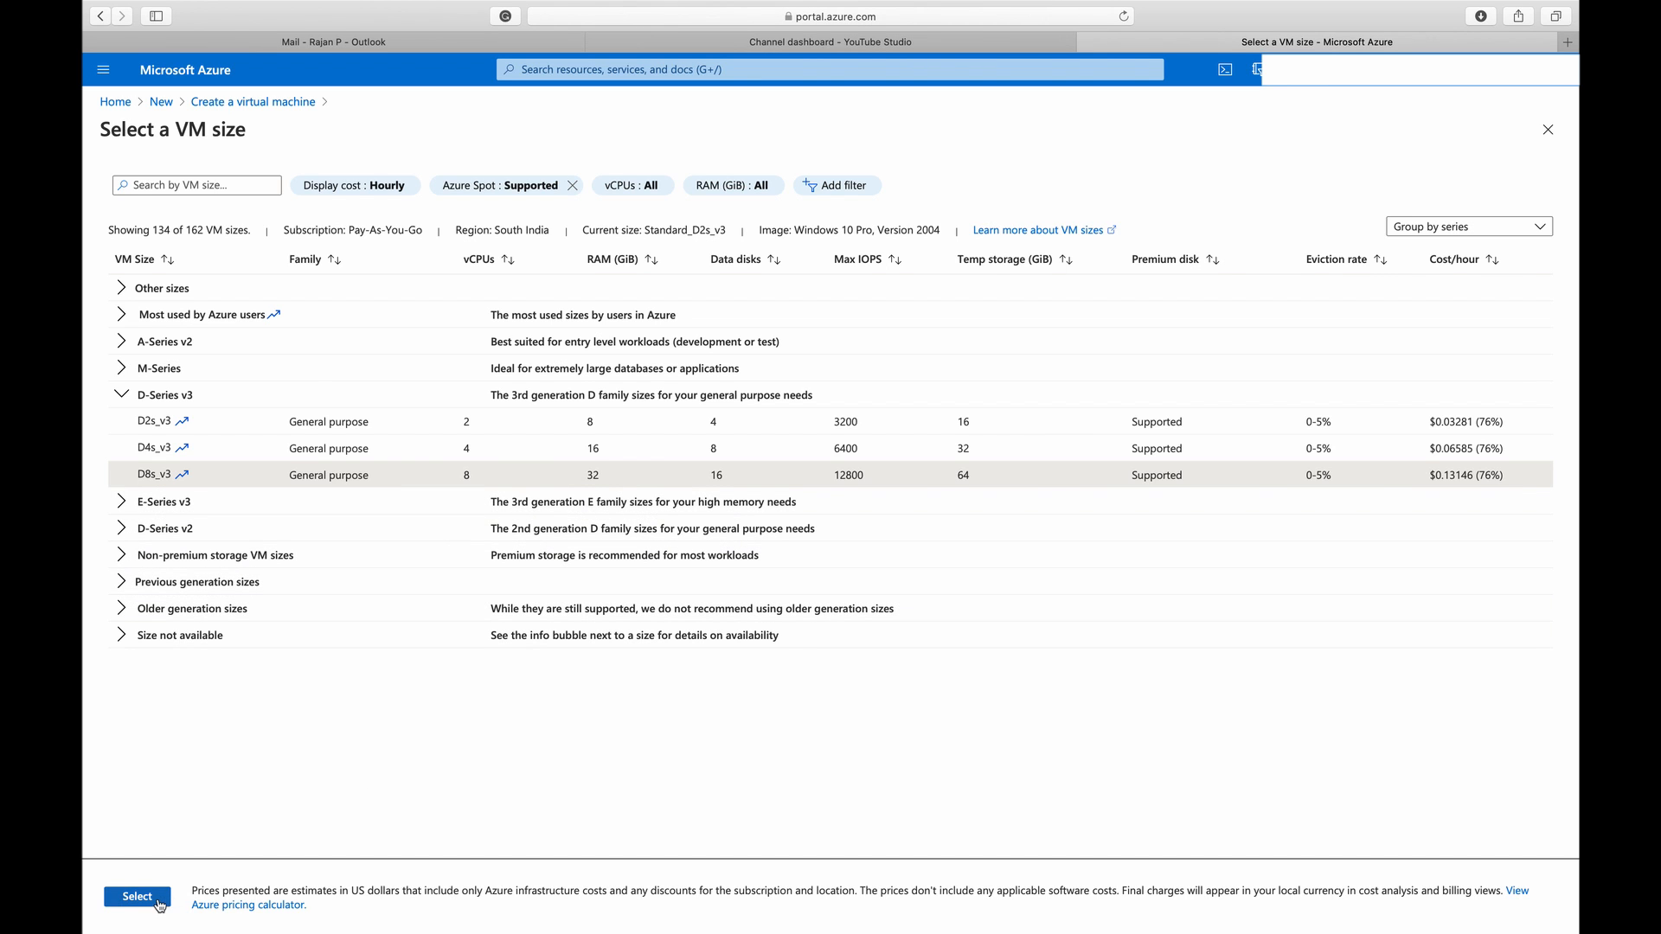
# Fill in the administrator account's username, password and password confirmation
pyautogui.scroll(-5, 578, 631)
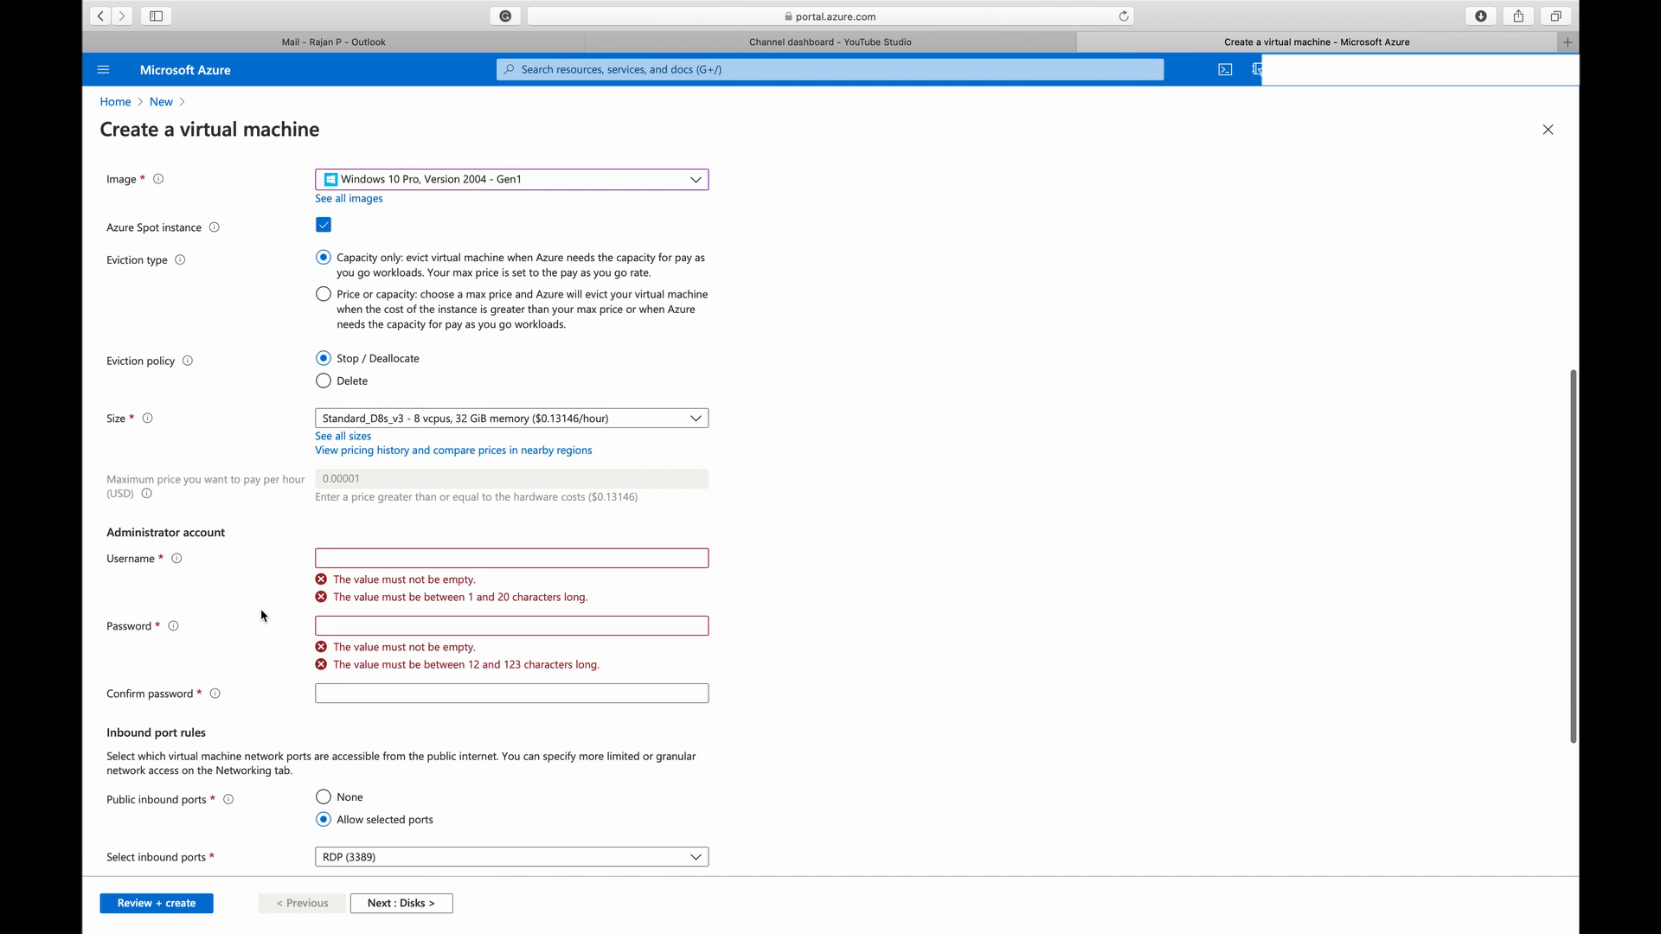
pyautogui.click(389, 416)
pyautogui.write('rajan')
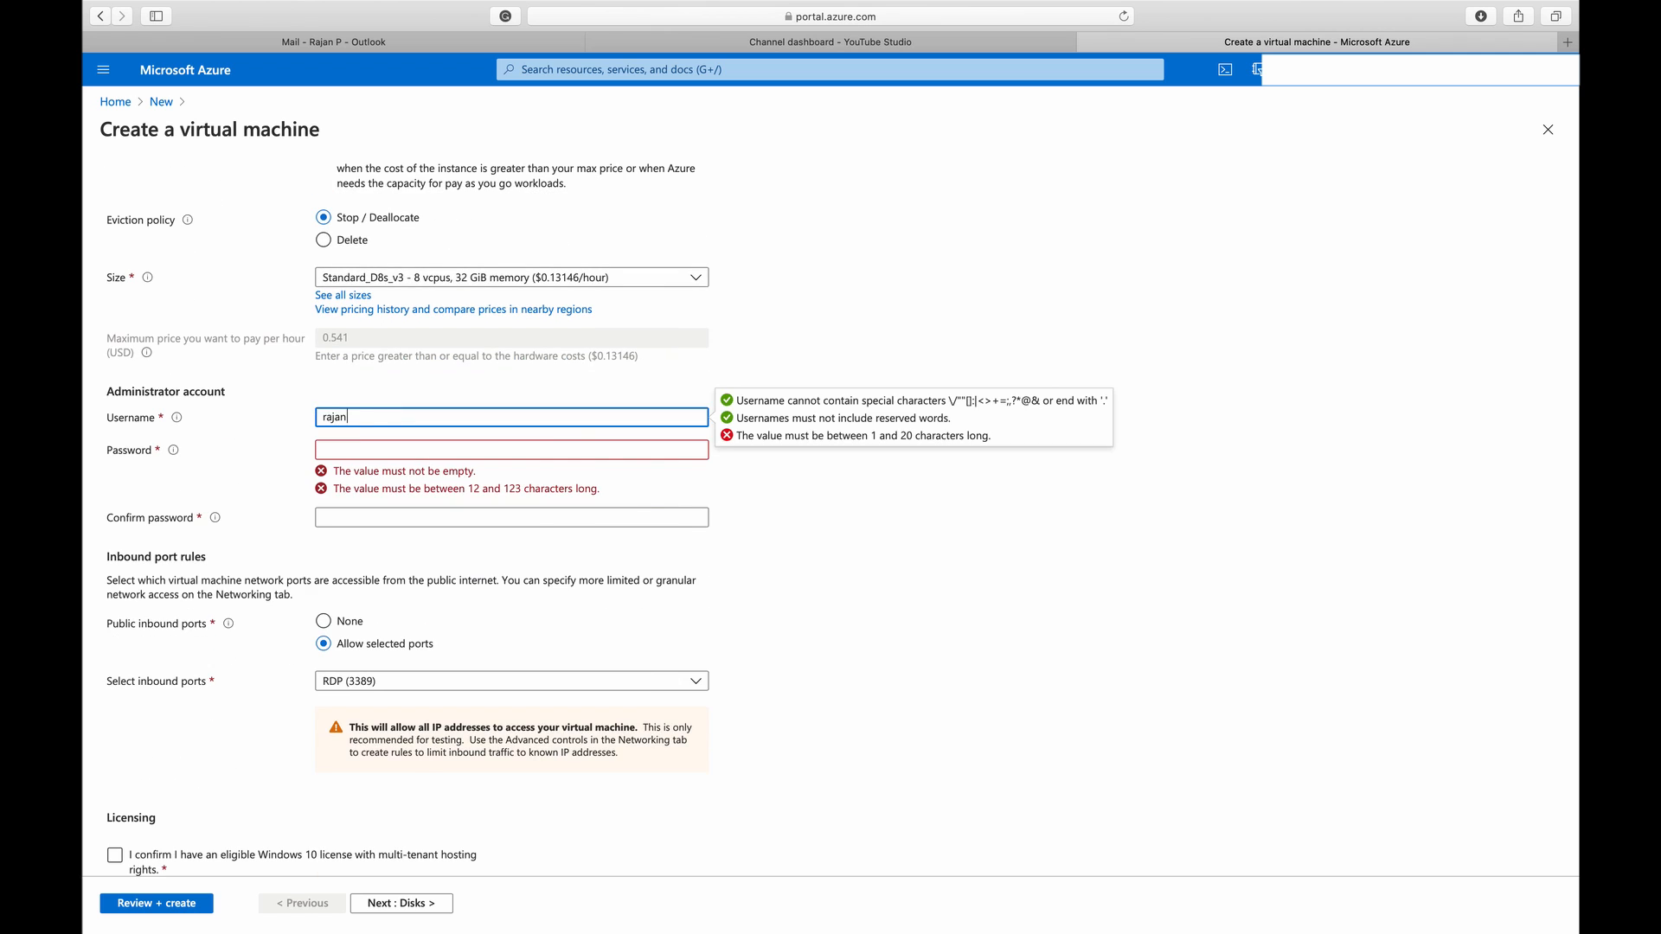
pyautogui.press('Tab')
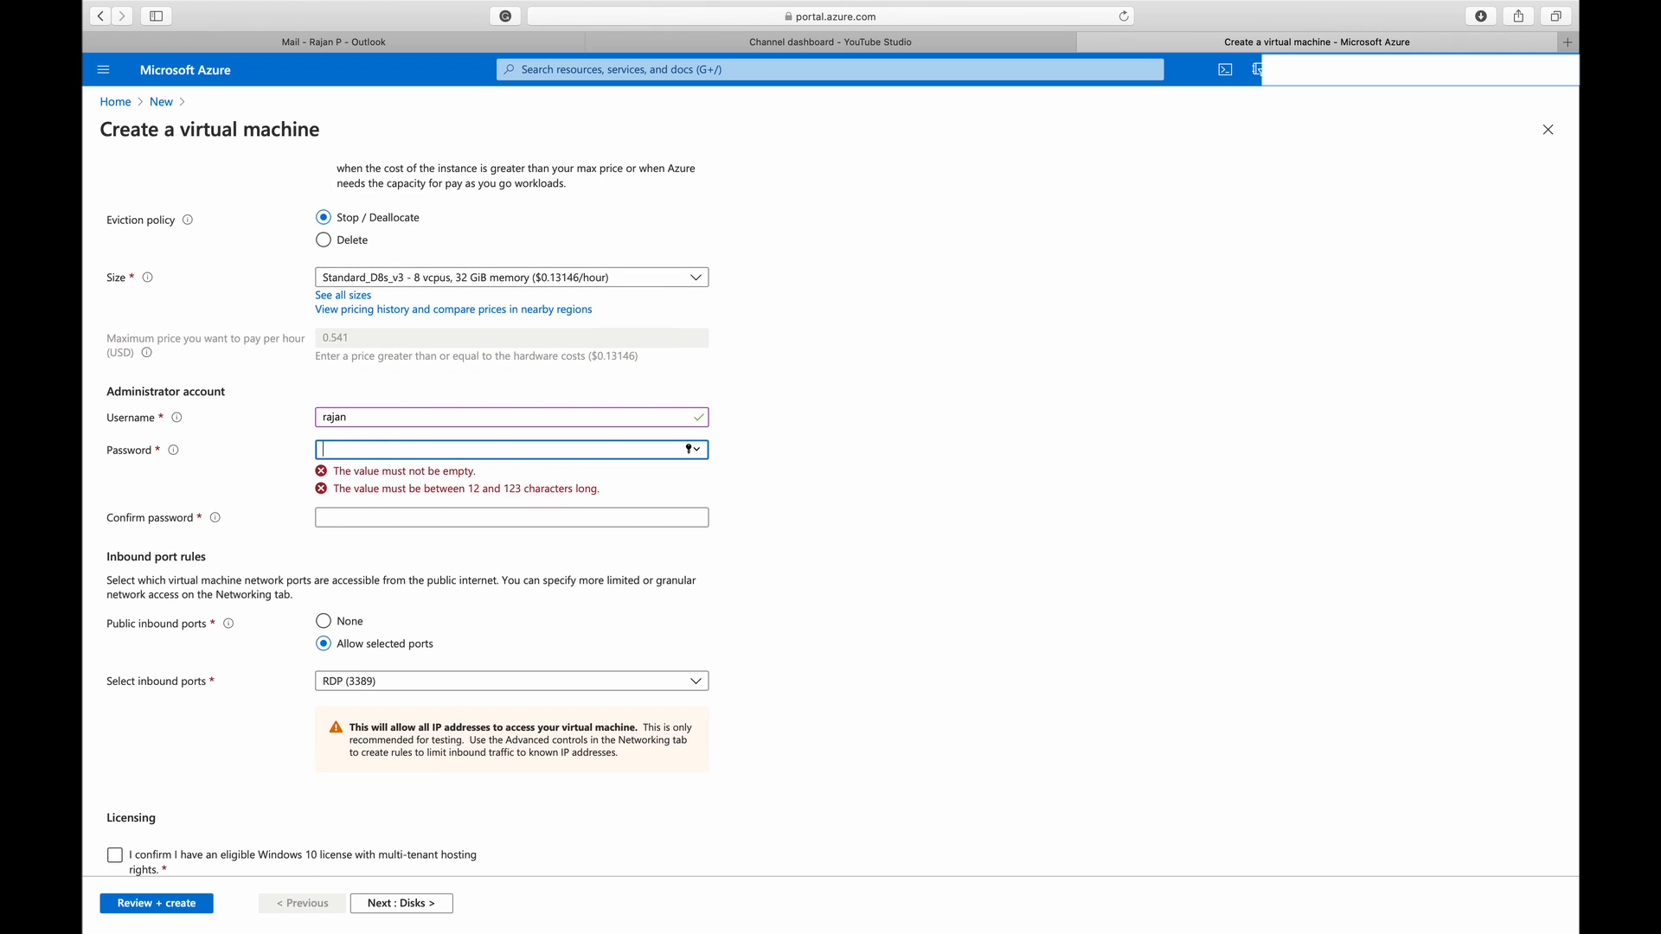
pyautogui.write('••••••••••')
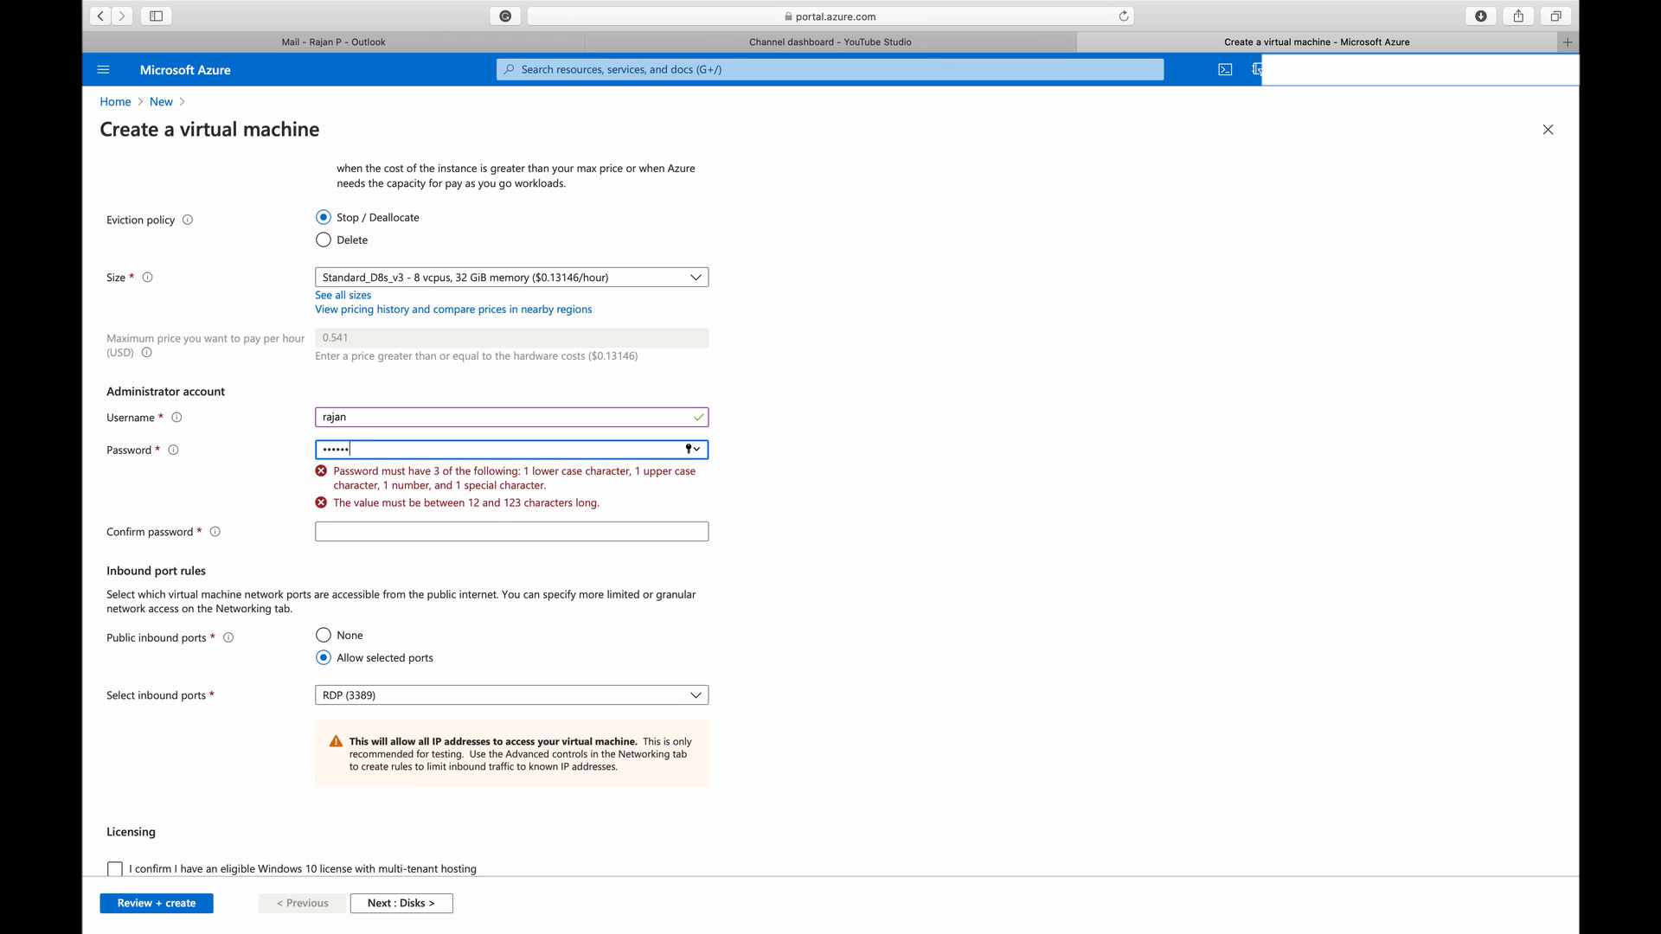
pyautogui.write('•••')
pyautogui.press('Tab')
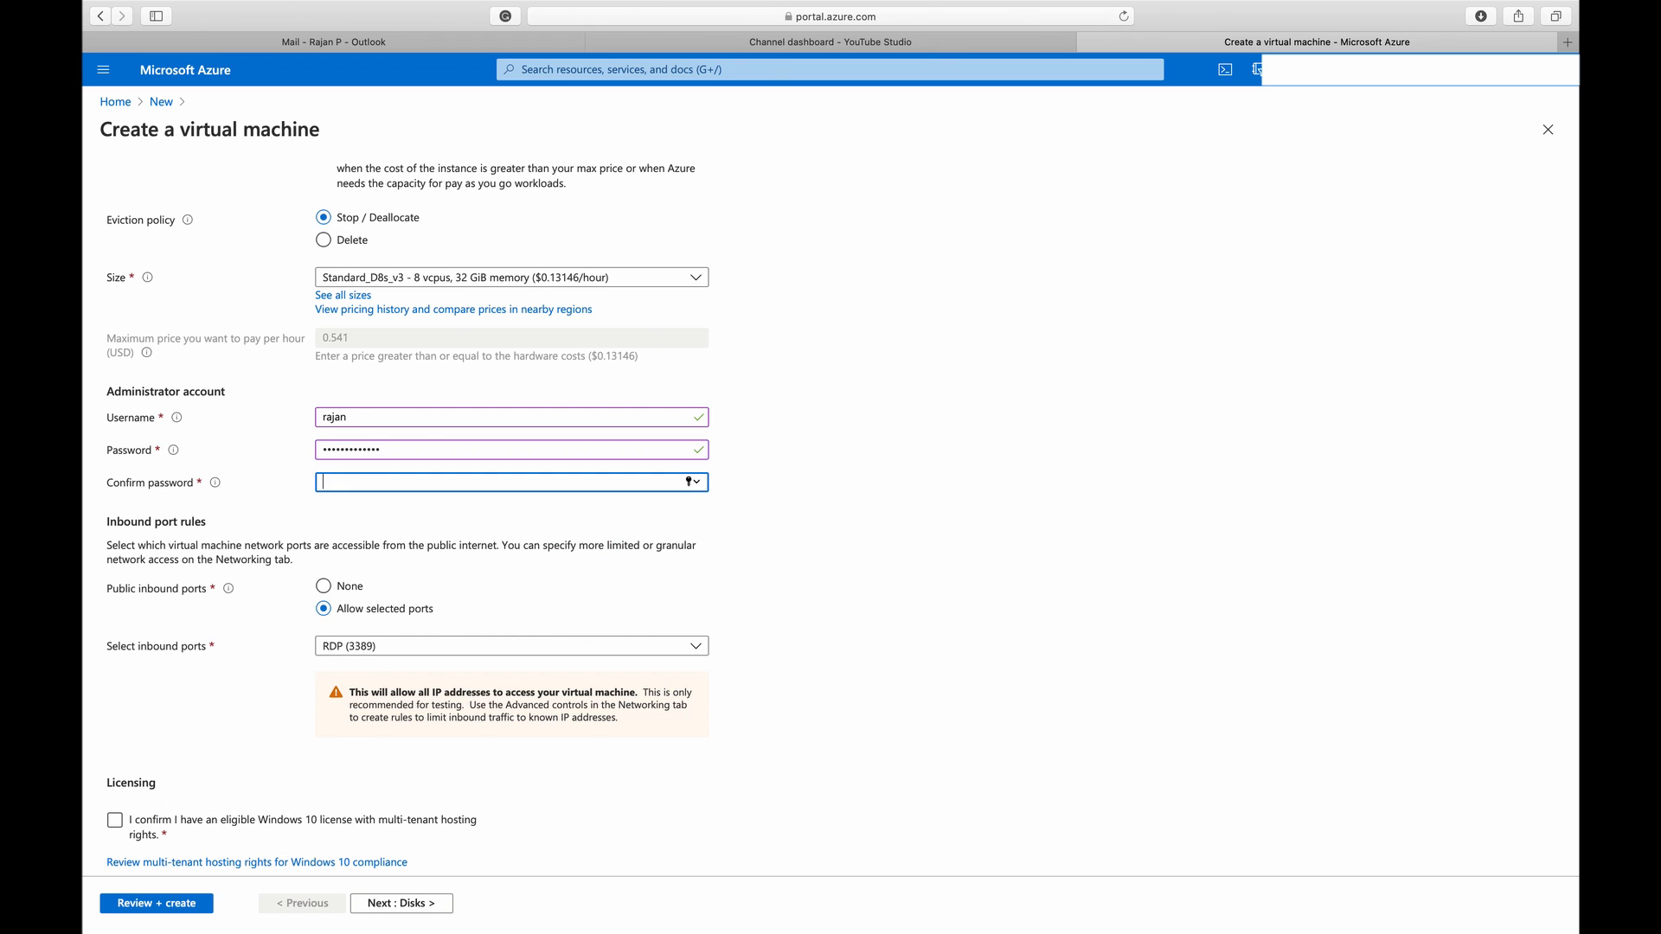
pyautogui.write('•••••••••••••')
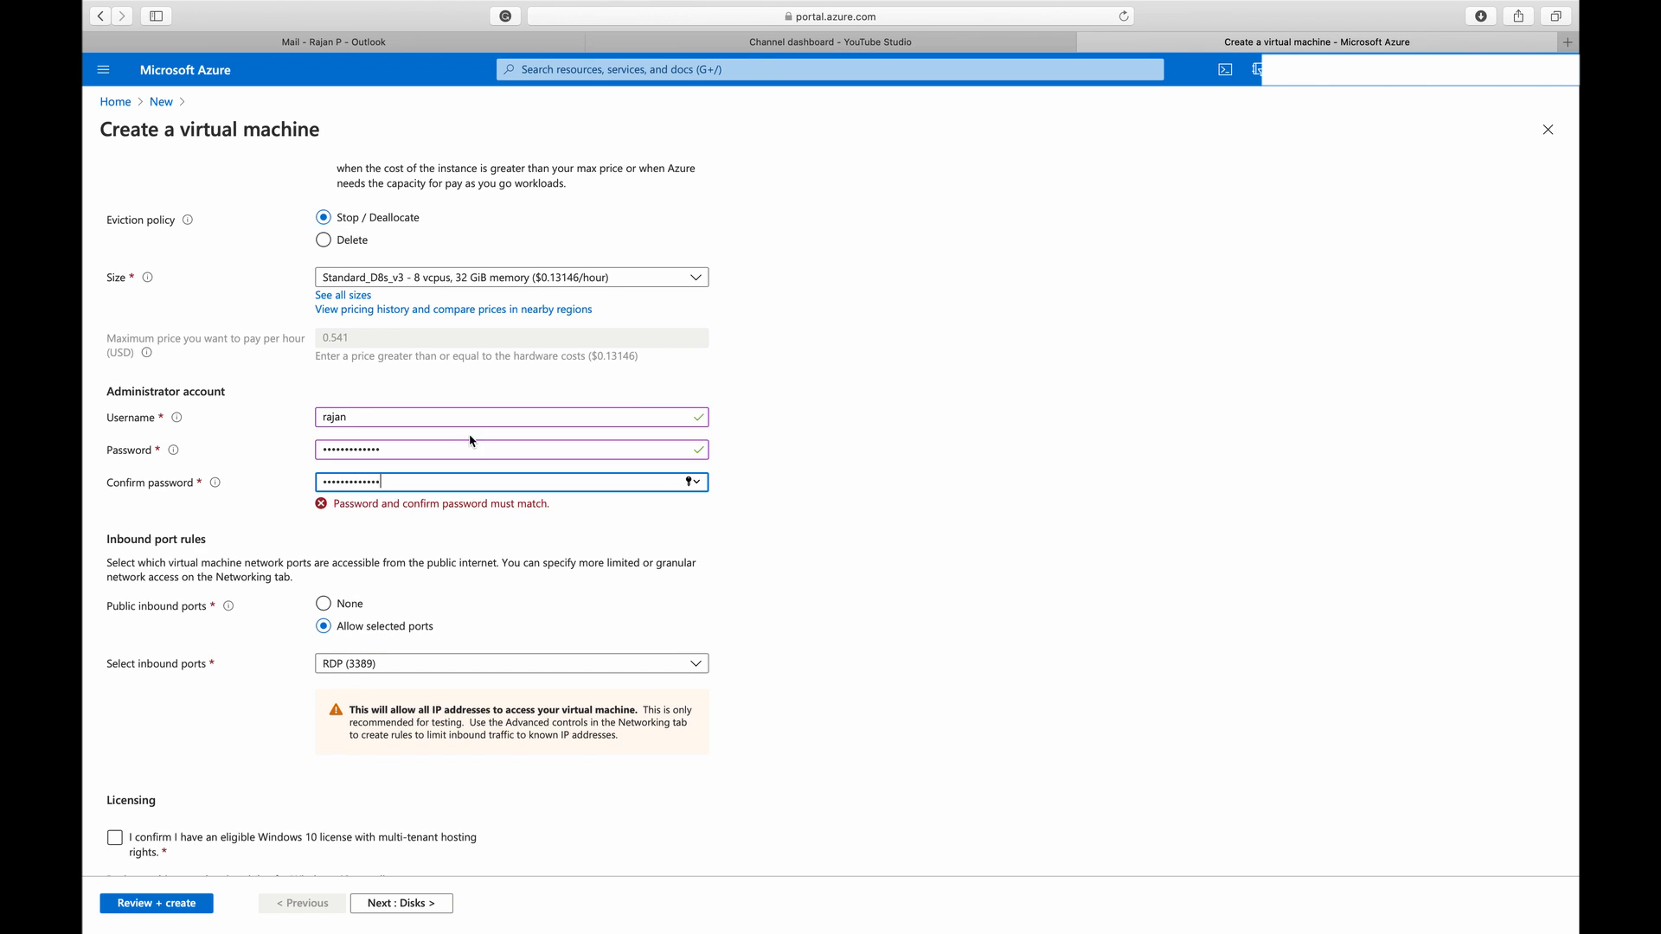
pyautogui.click(804, 599)
# Confirm the eligible Windows 10 license with multi-tenant hosting rights and proceed to the Disks settings
pyautogui.scroll(-1, 804, 600)
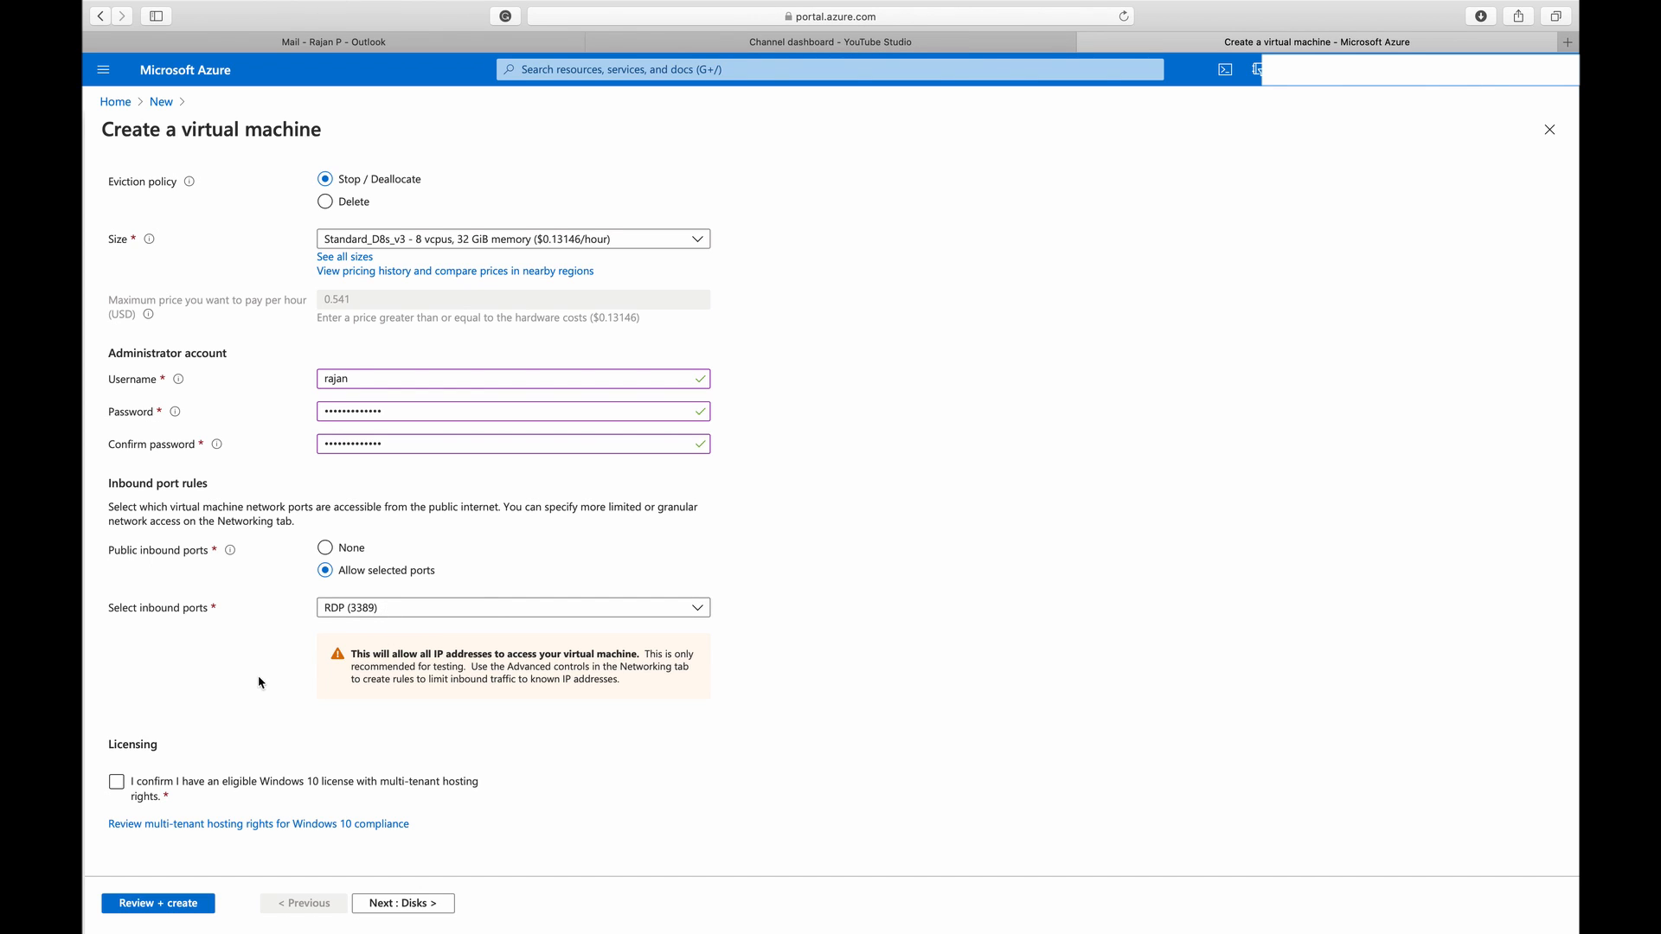
pyautogui.click(114, 791)
pyautogui.click(114, 789)
pyautogui.click(401, 903)
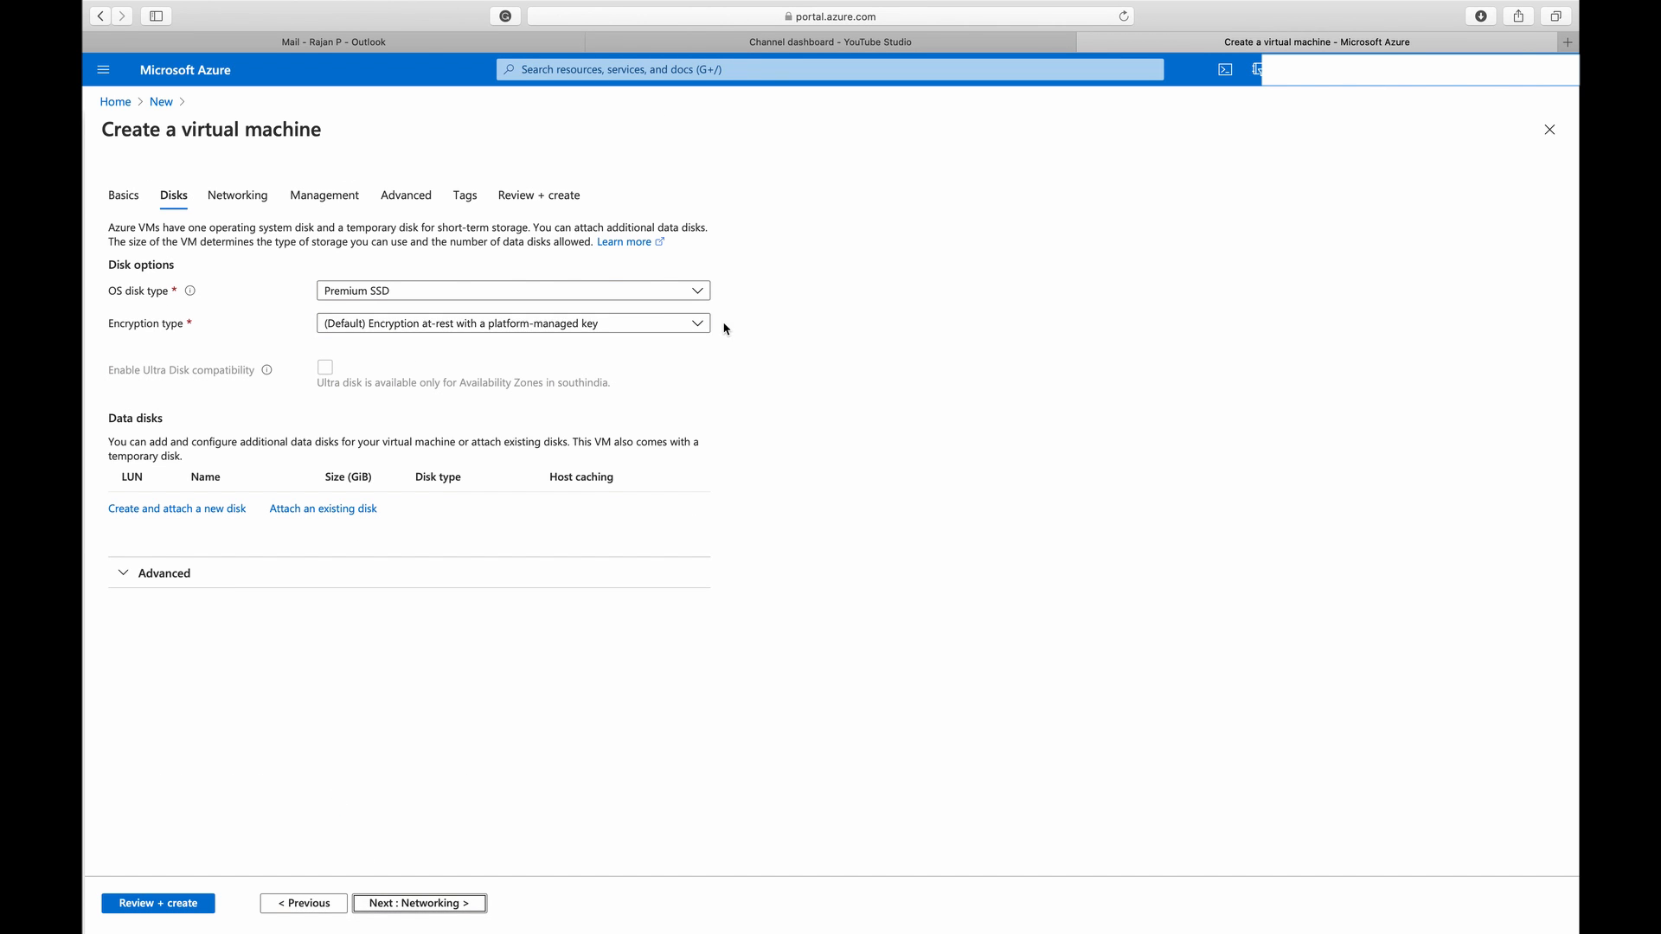
# Keep Premium SSD as the OS disk type, accept the default networking, management and advanced settings, and proceed to the Tags settings
pyautogui.click(700, 293)
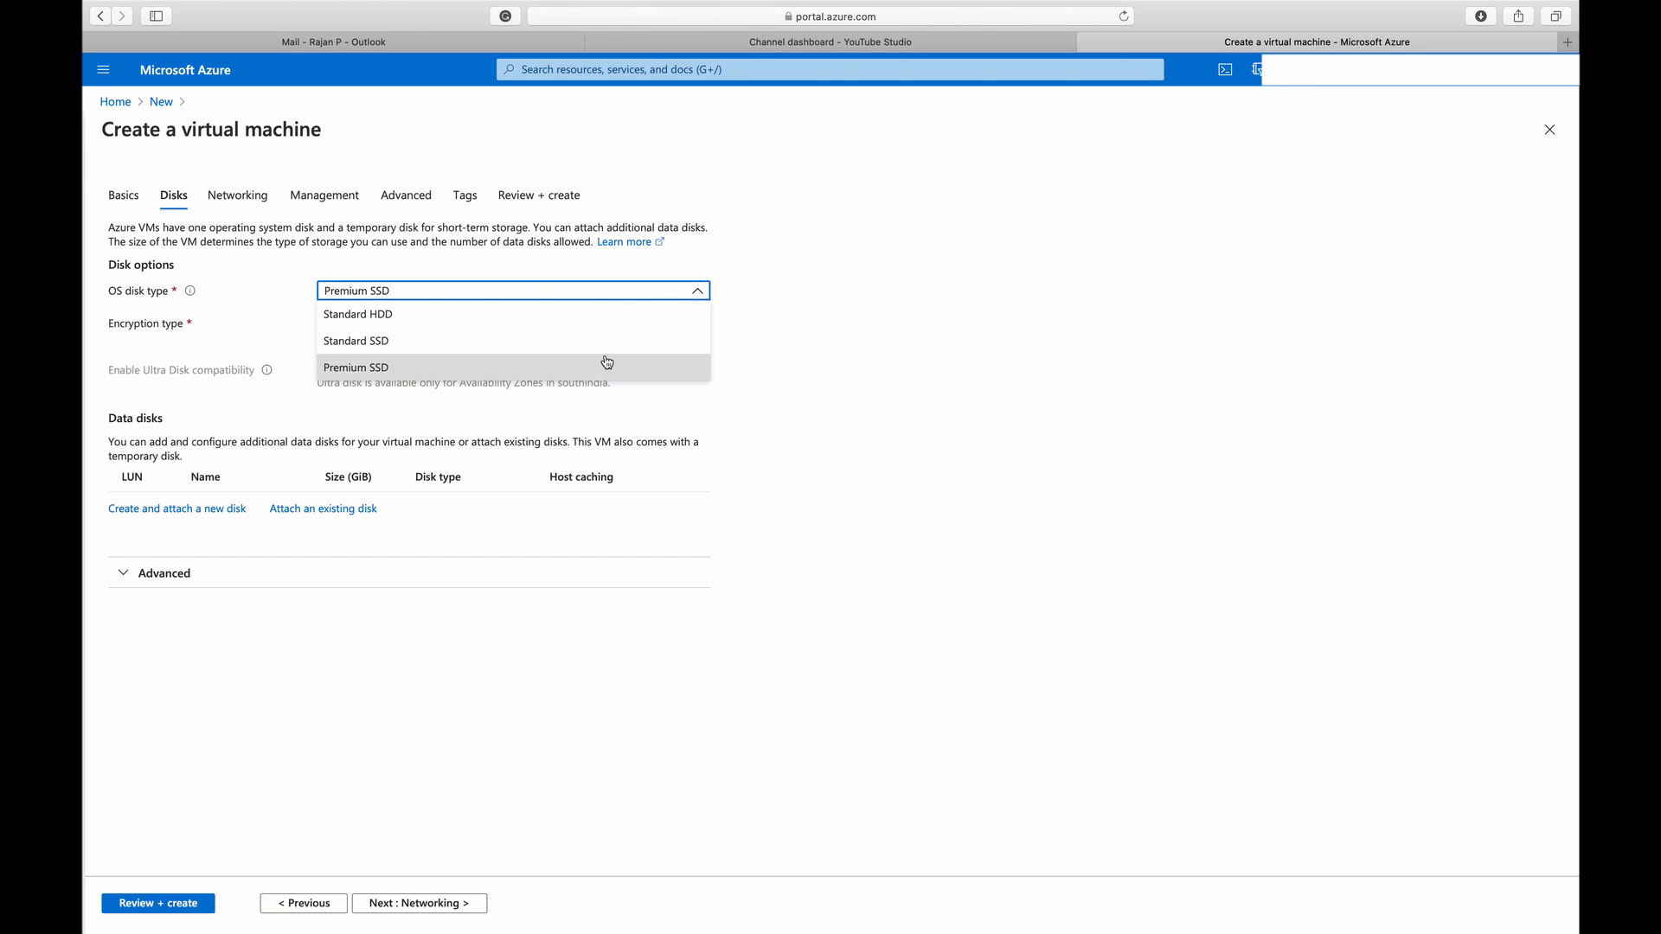
pyautogui.click(650, 356)
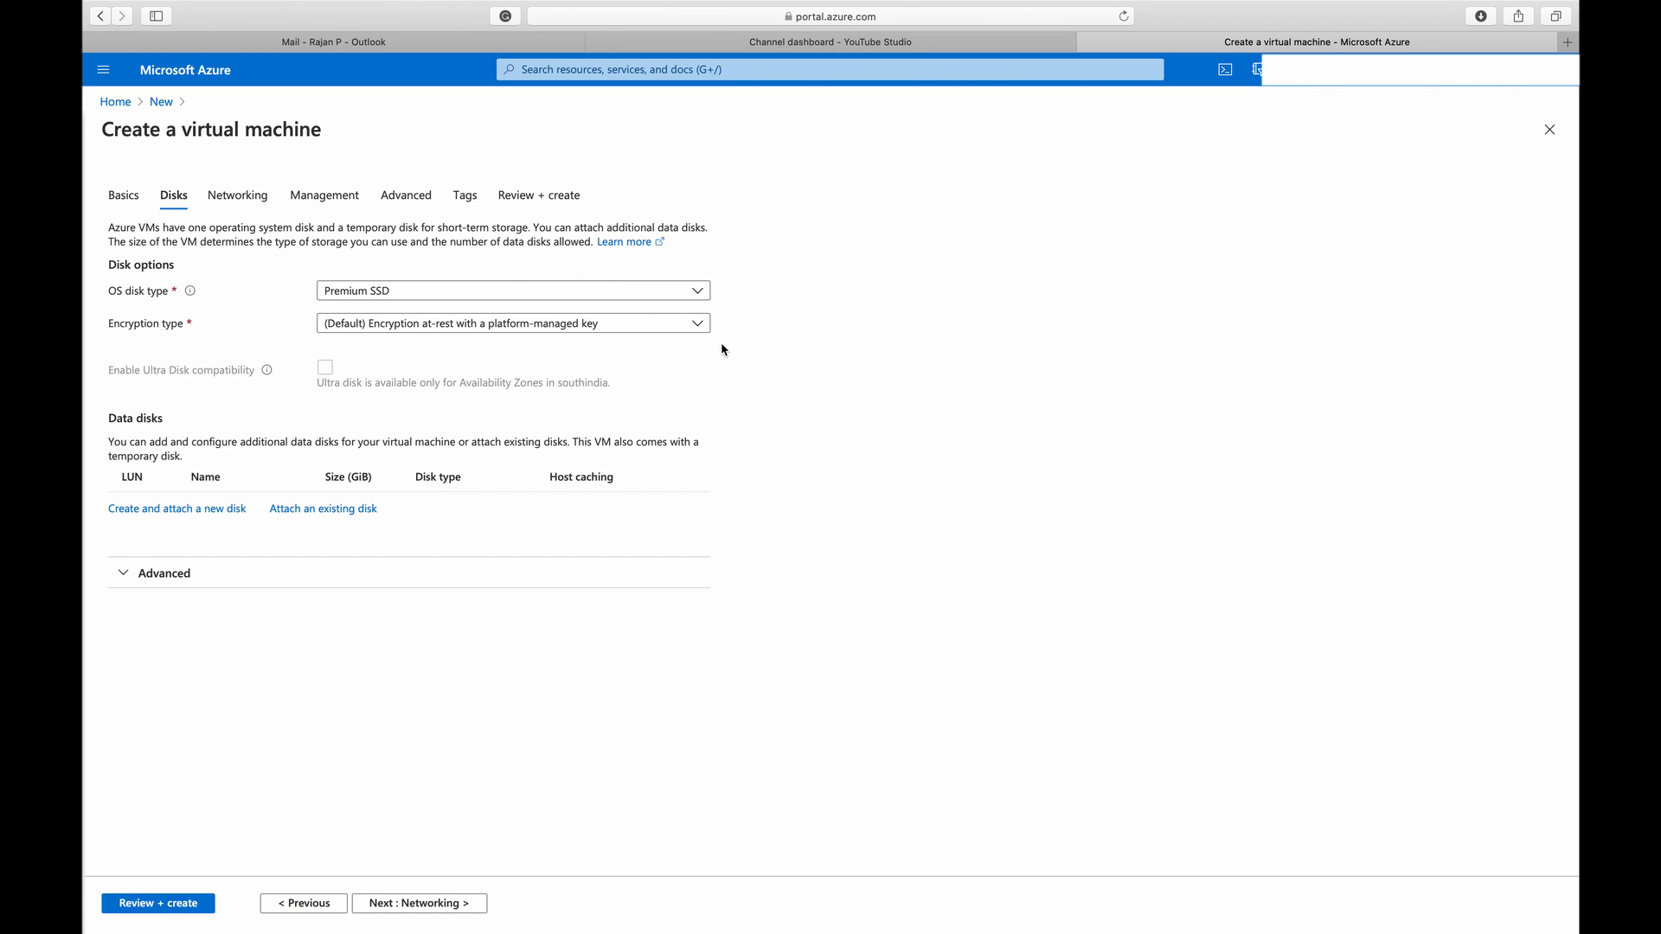
pyautogui.click(122, 574)
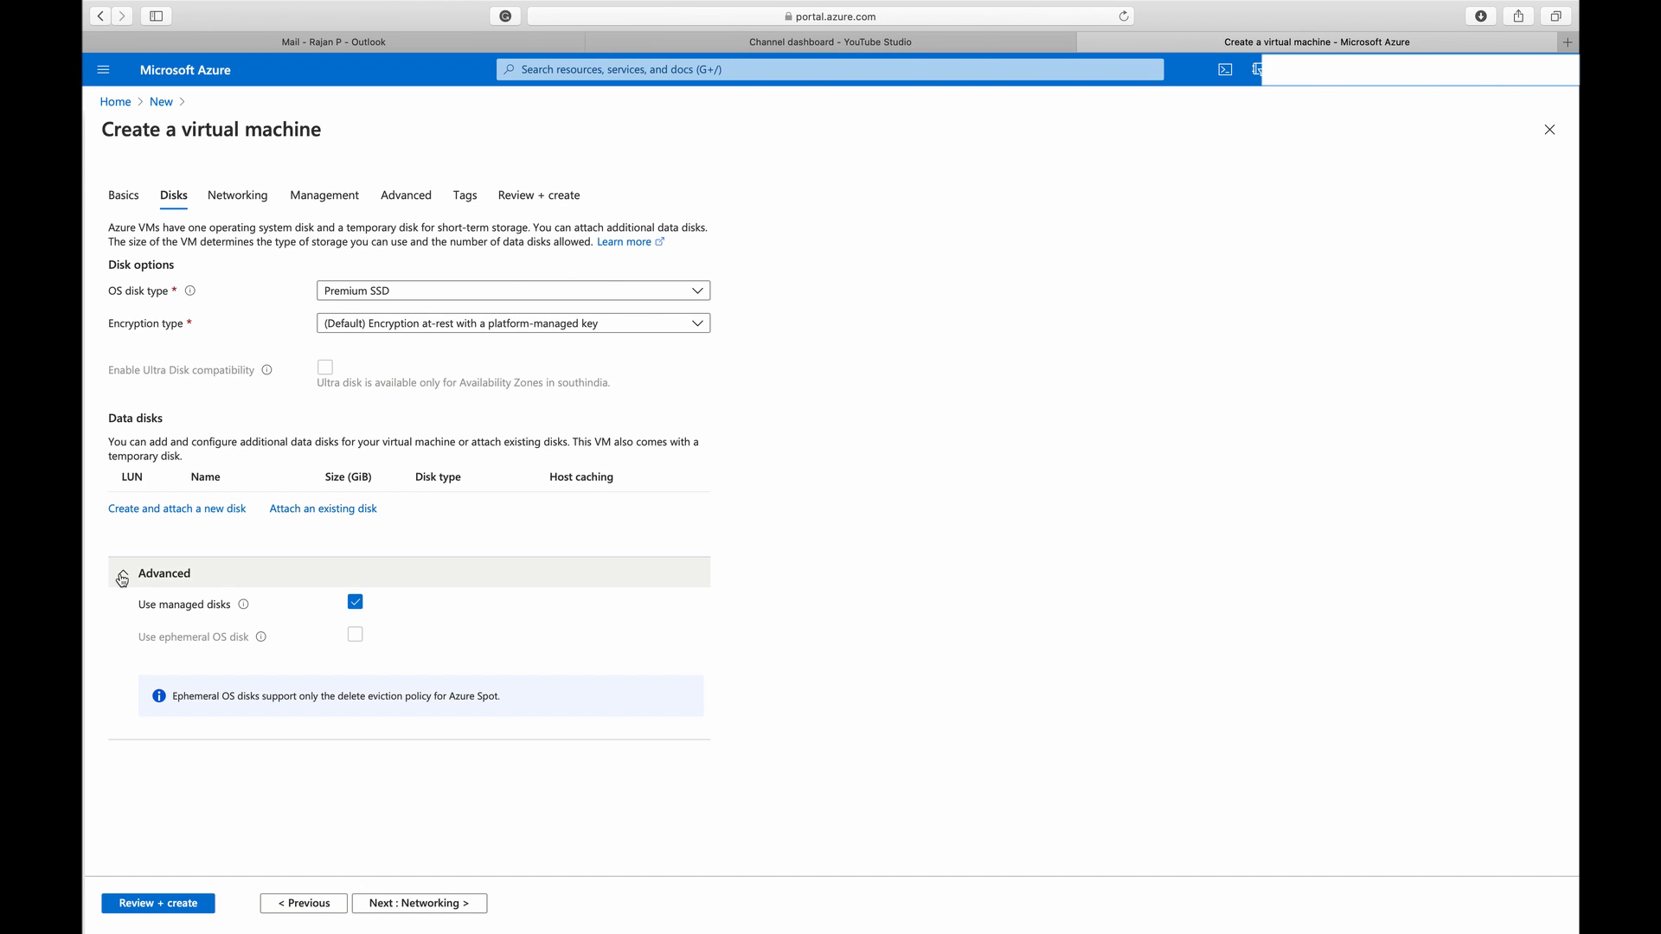
pyautogui.click(123, 578)
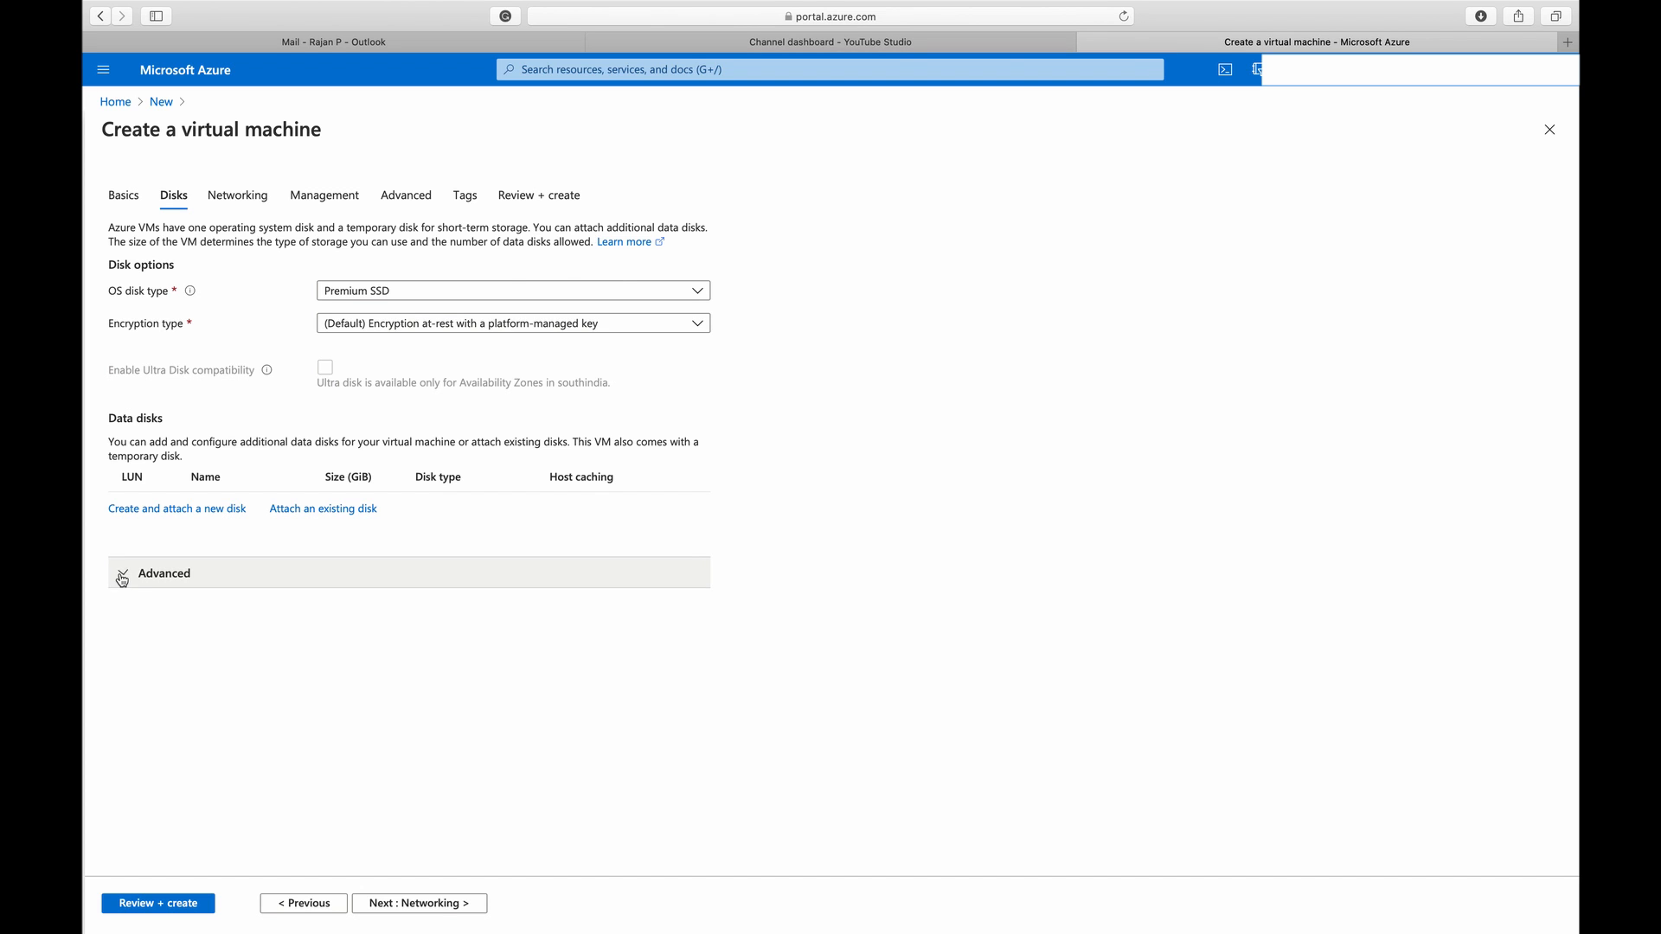
pyautogui.click(437, 905)
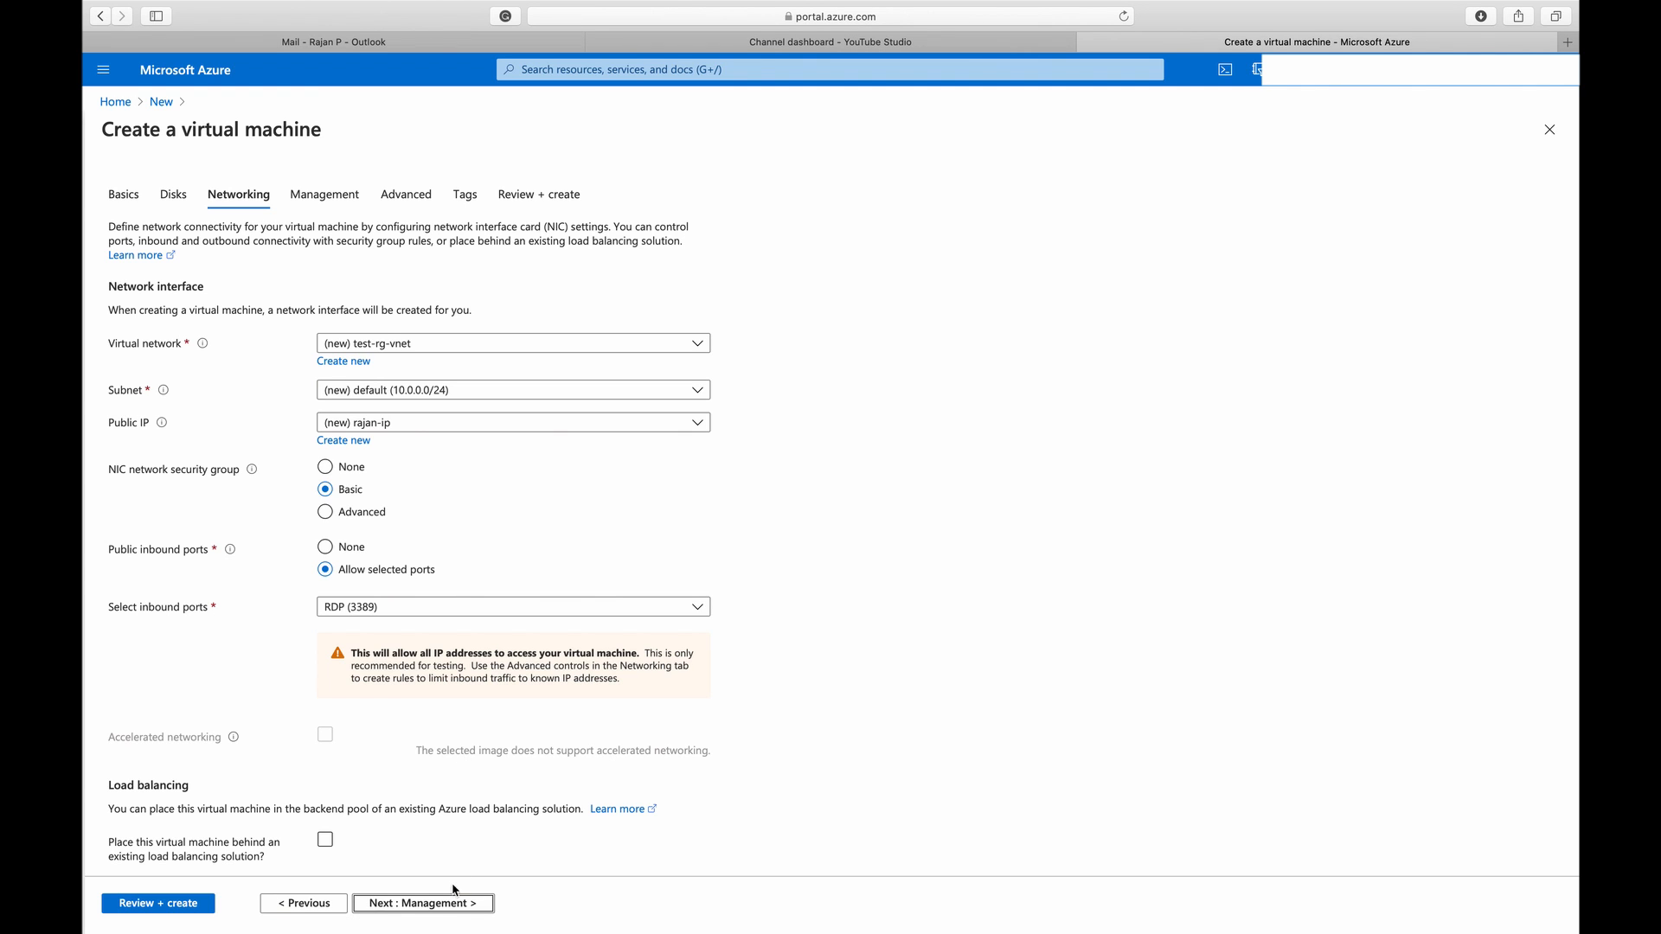
pyautogui.click(443, 903)
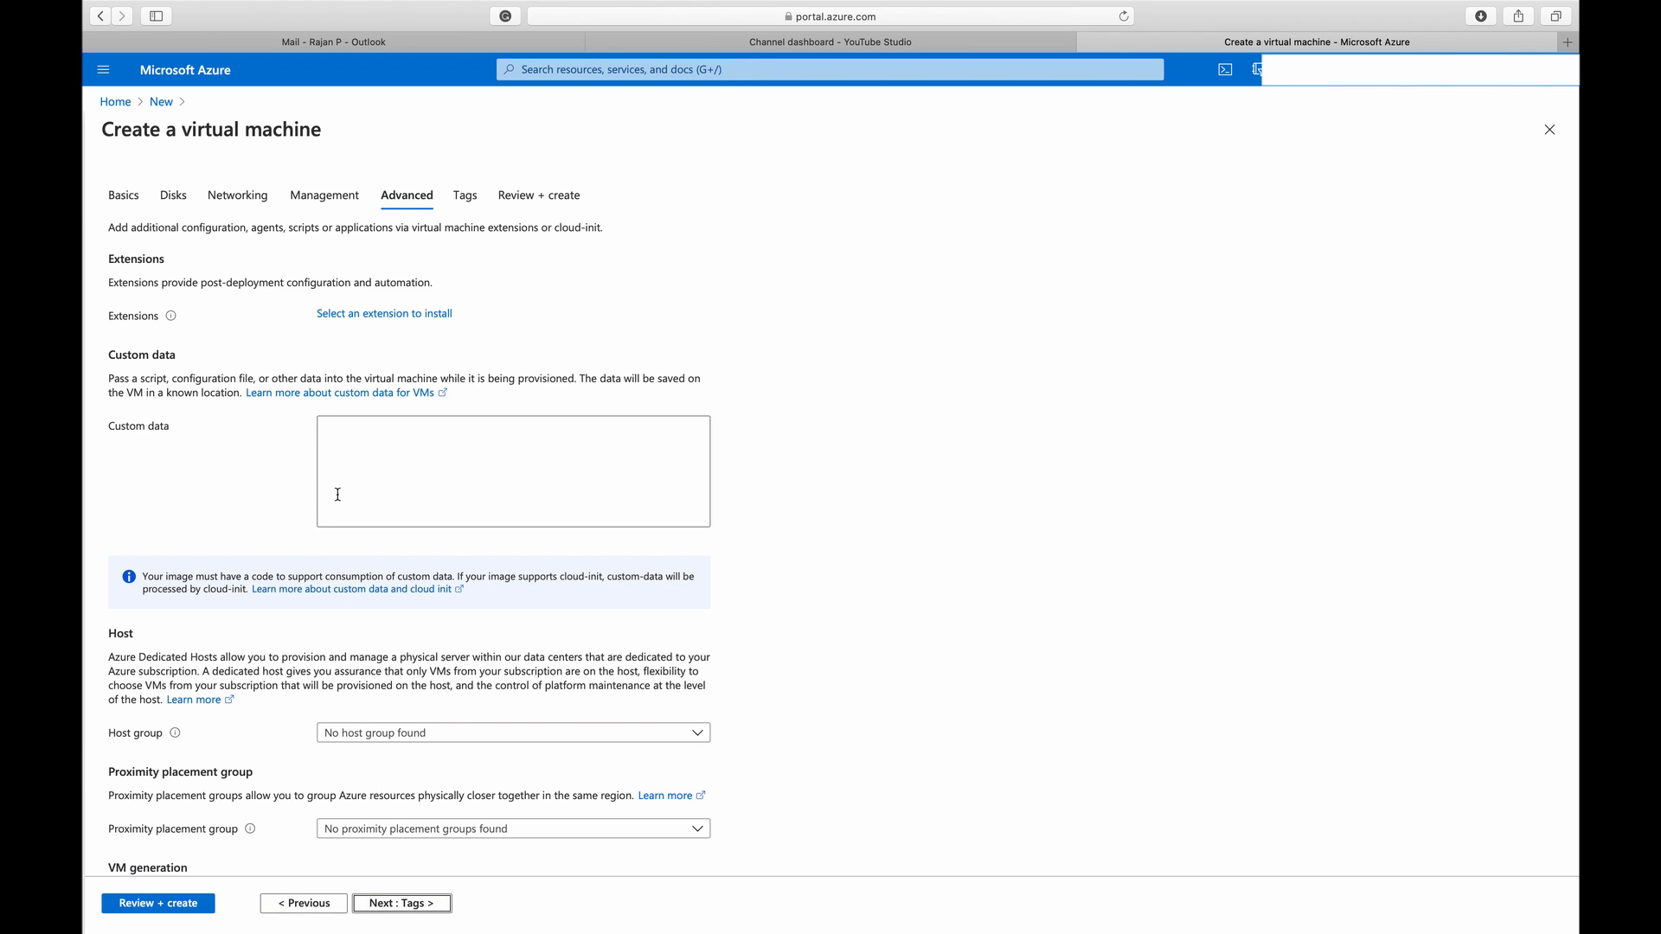
pyautogui.click(414, 905)
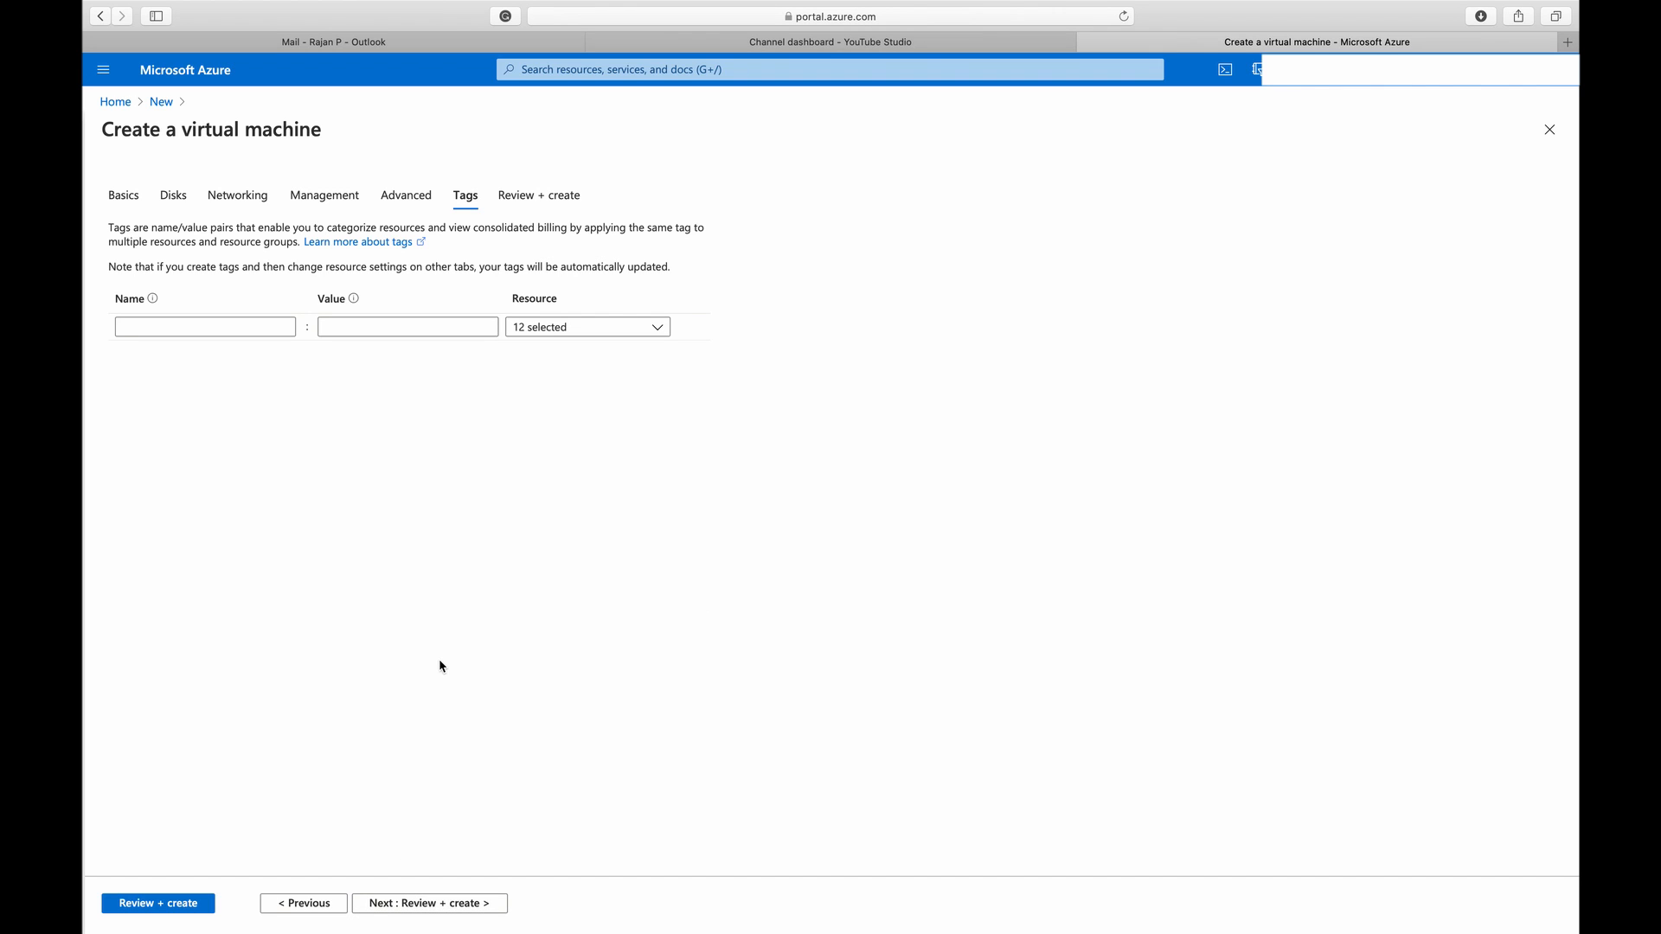
# Add a createdby tag with the creator's first name as its value and proceed to the final review
pyautogui.click(237, 320)
pyautogui.write('created')
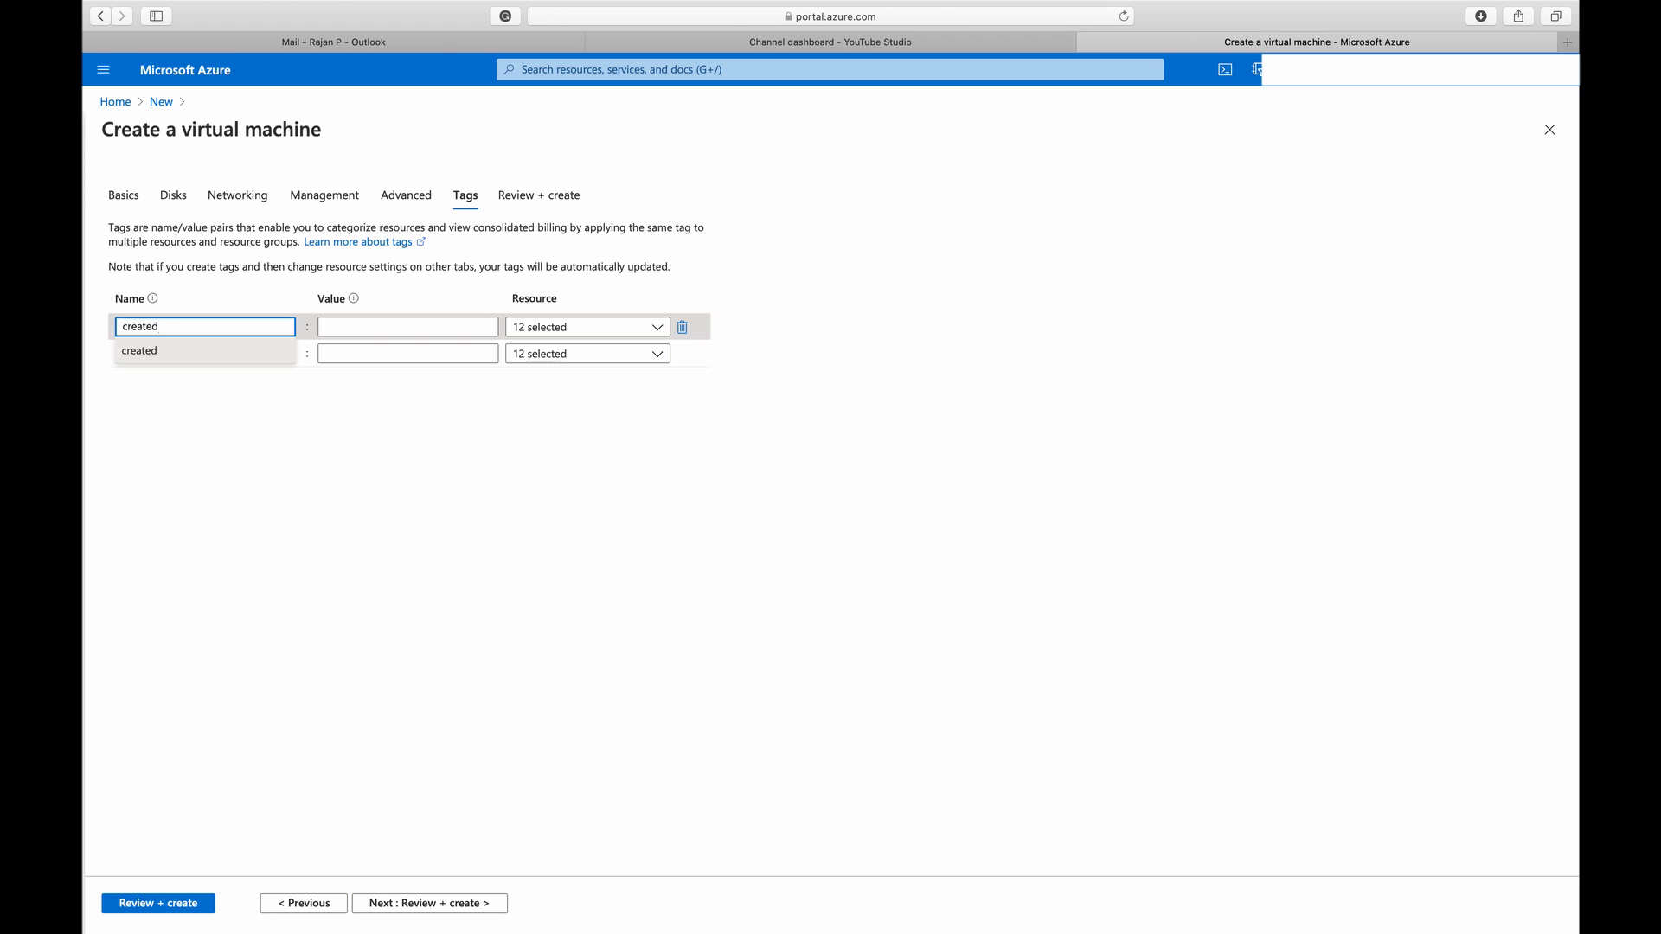
pyautogui.write('by')
pyautogui.press('Tab')
pyautogui.write('rajan')
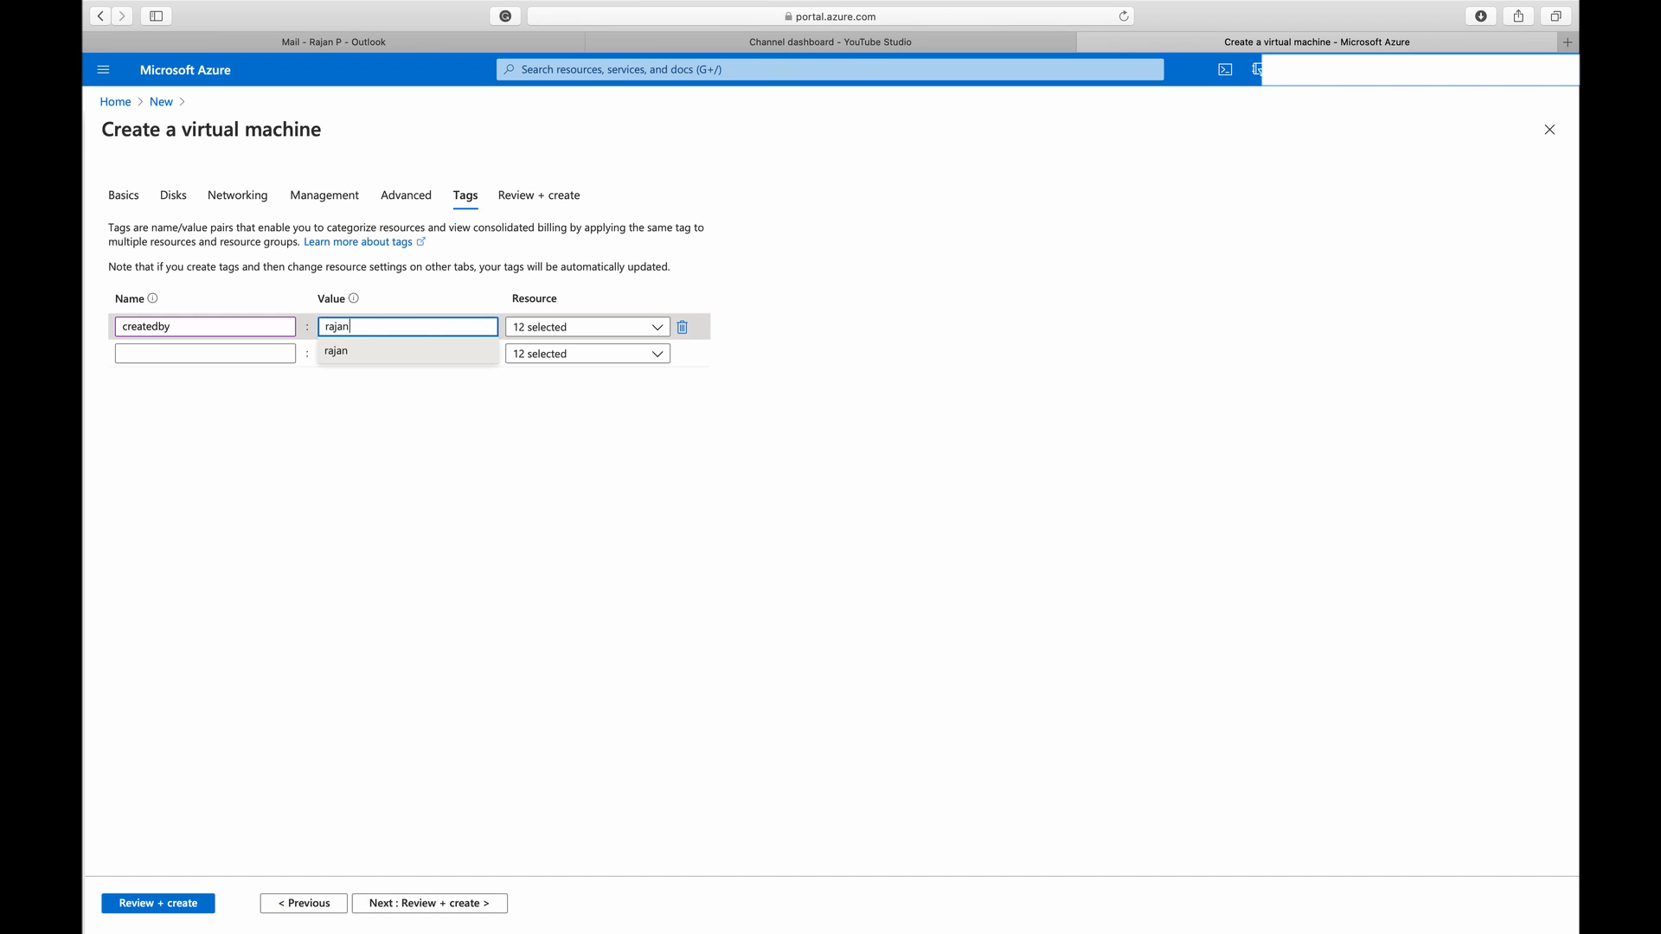
pyautogui.click(256, 417)
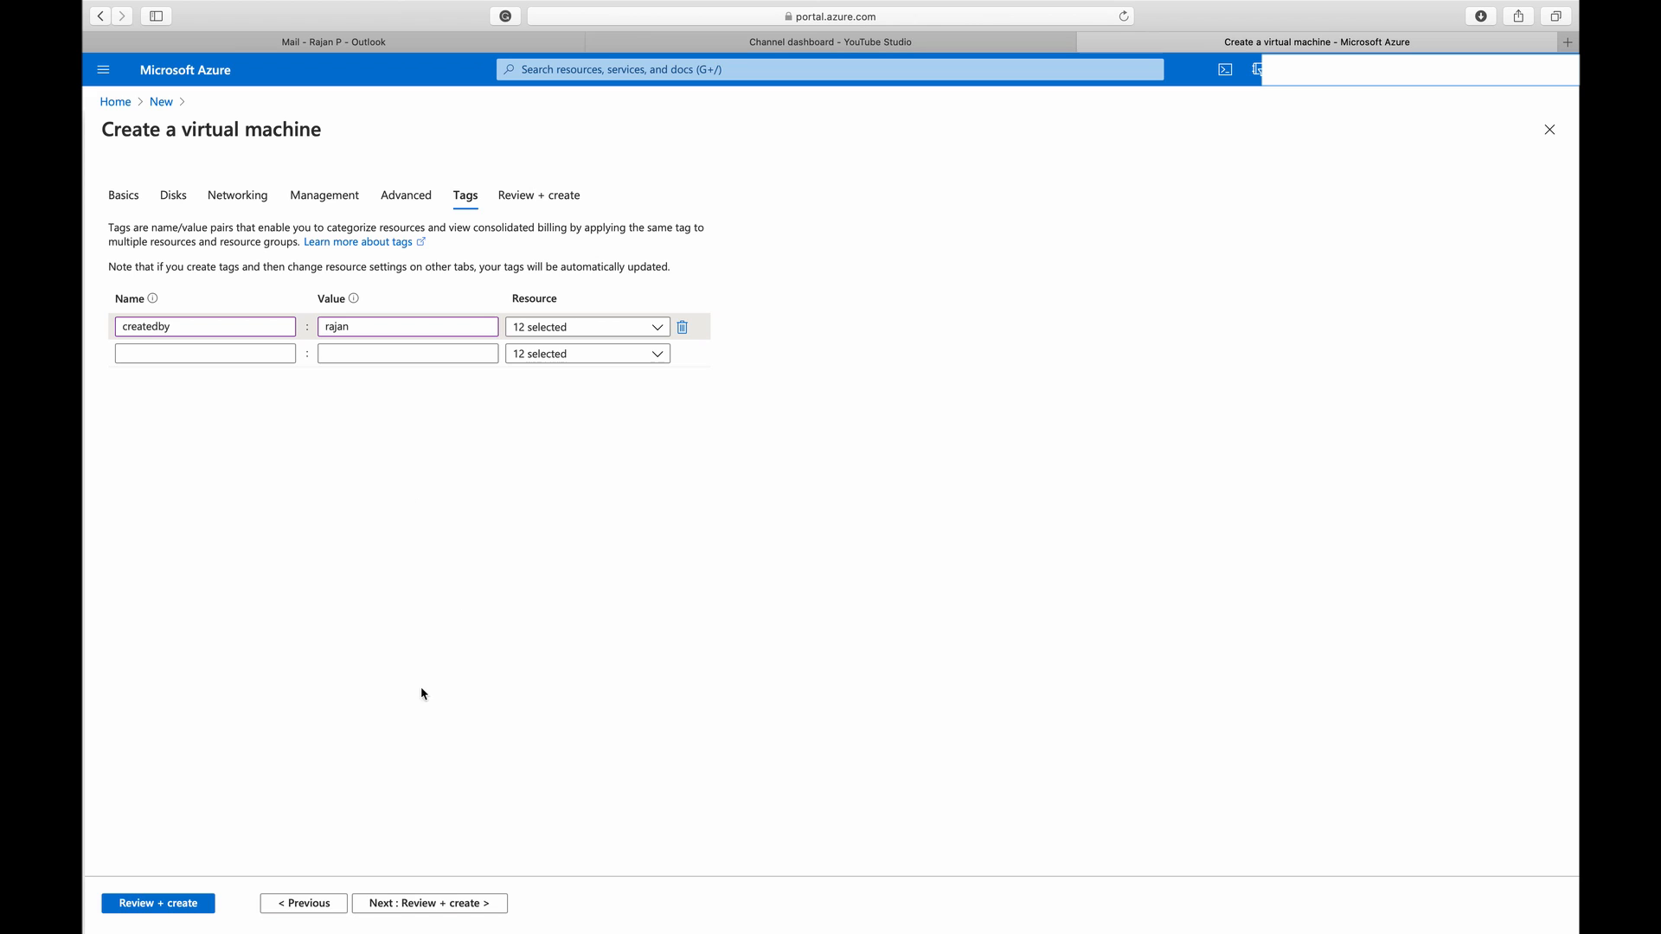
pyautogui.click(452, 904)
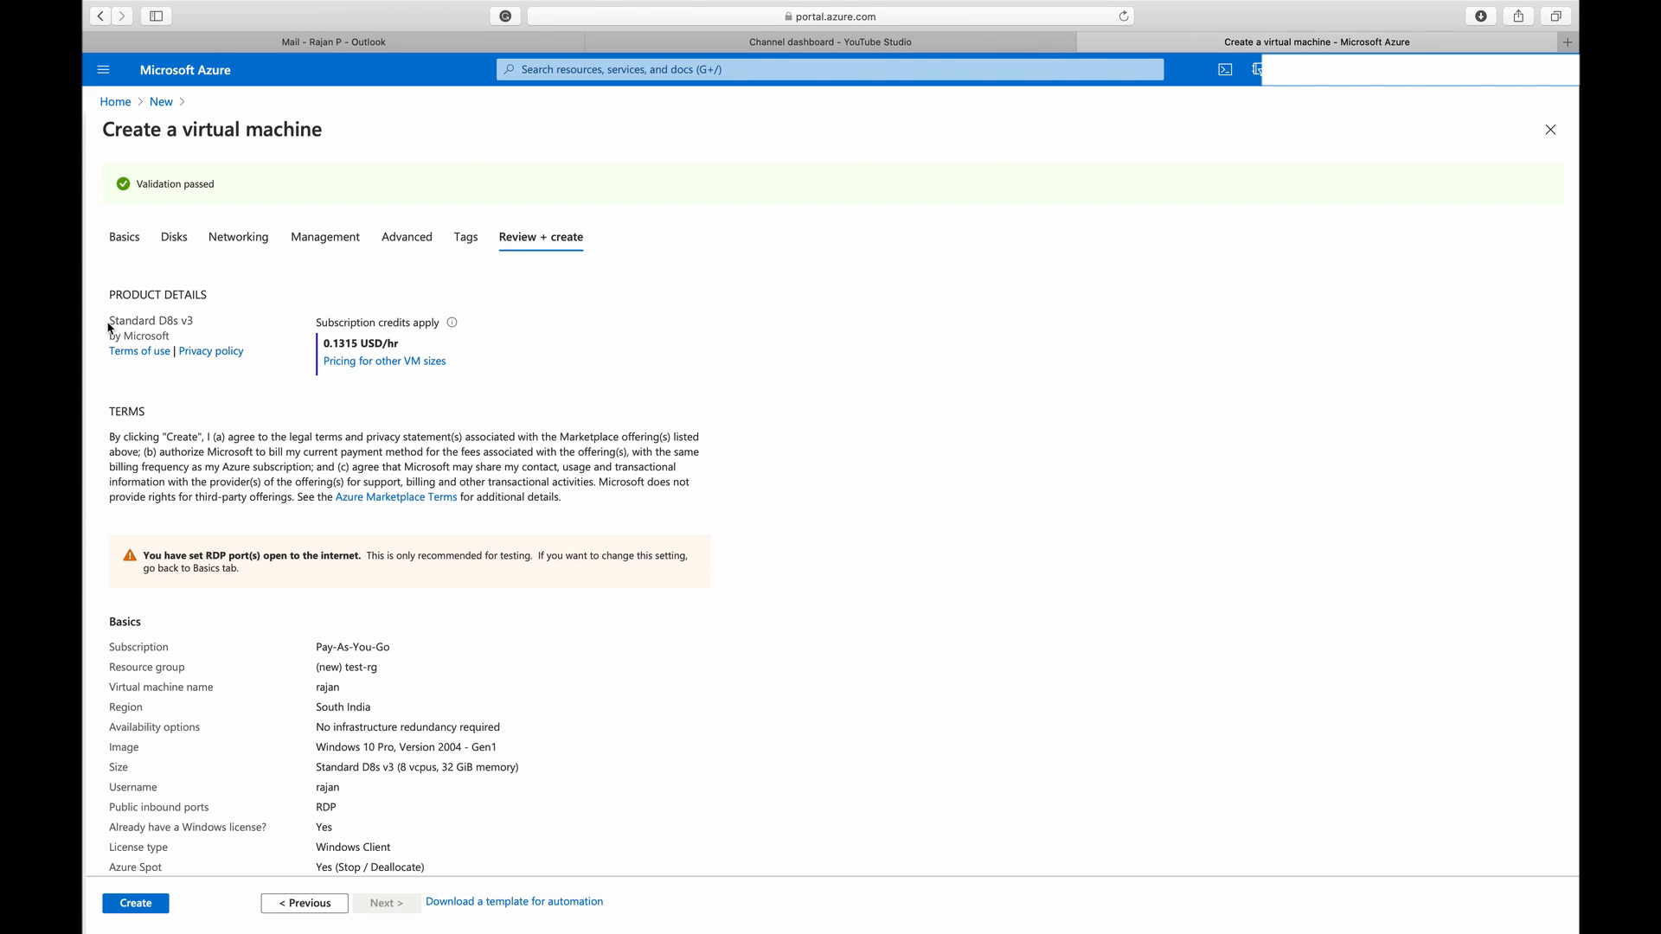
# Review the virtual machine's size, hourly price, RDP port warning and configuration summary before creating it
pyautogui.moveTo(113, 325); pyautogui.dragTo(177, 325)
pyautogui.click(209, 331)
pyautogui.moveTo(322, 342); pyautogui.dragTo(410, 340)
pyautogui.click(315, 415)
pyautogui.scroll(-5, 324, 589)
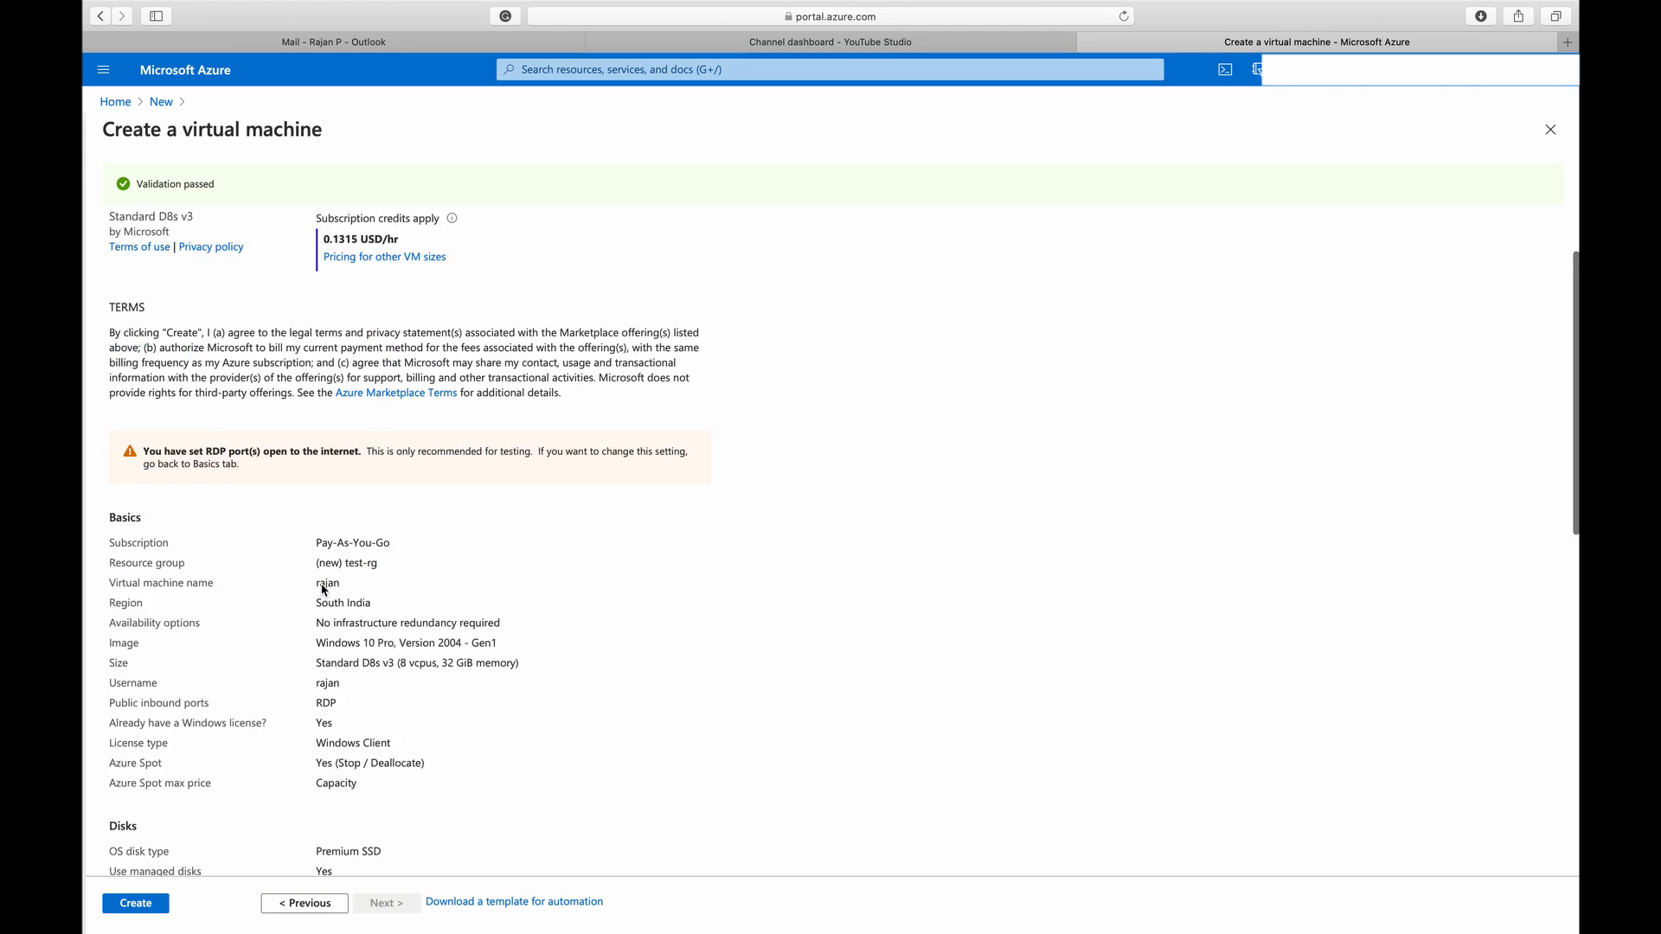
pyautogui.moveTo(143, 331); pyautogui.dragTo(248, 345)
pyautogui.click(302, 364)
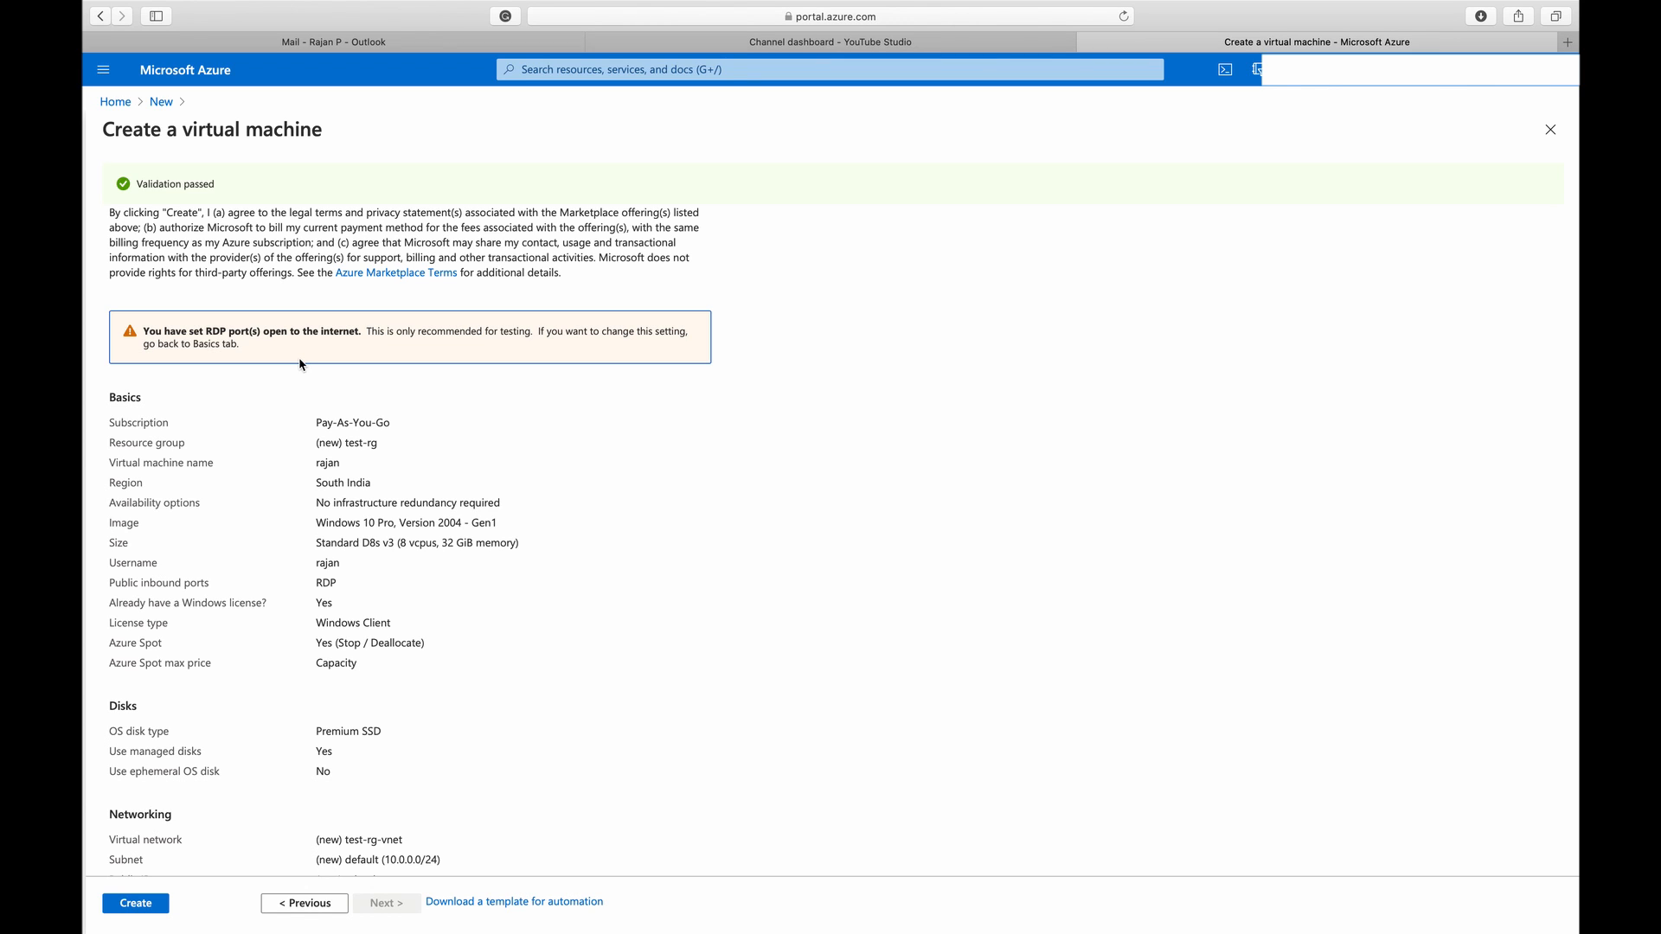
pyautogui.scroll(-7, 331, 567)
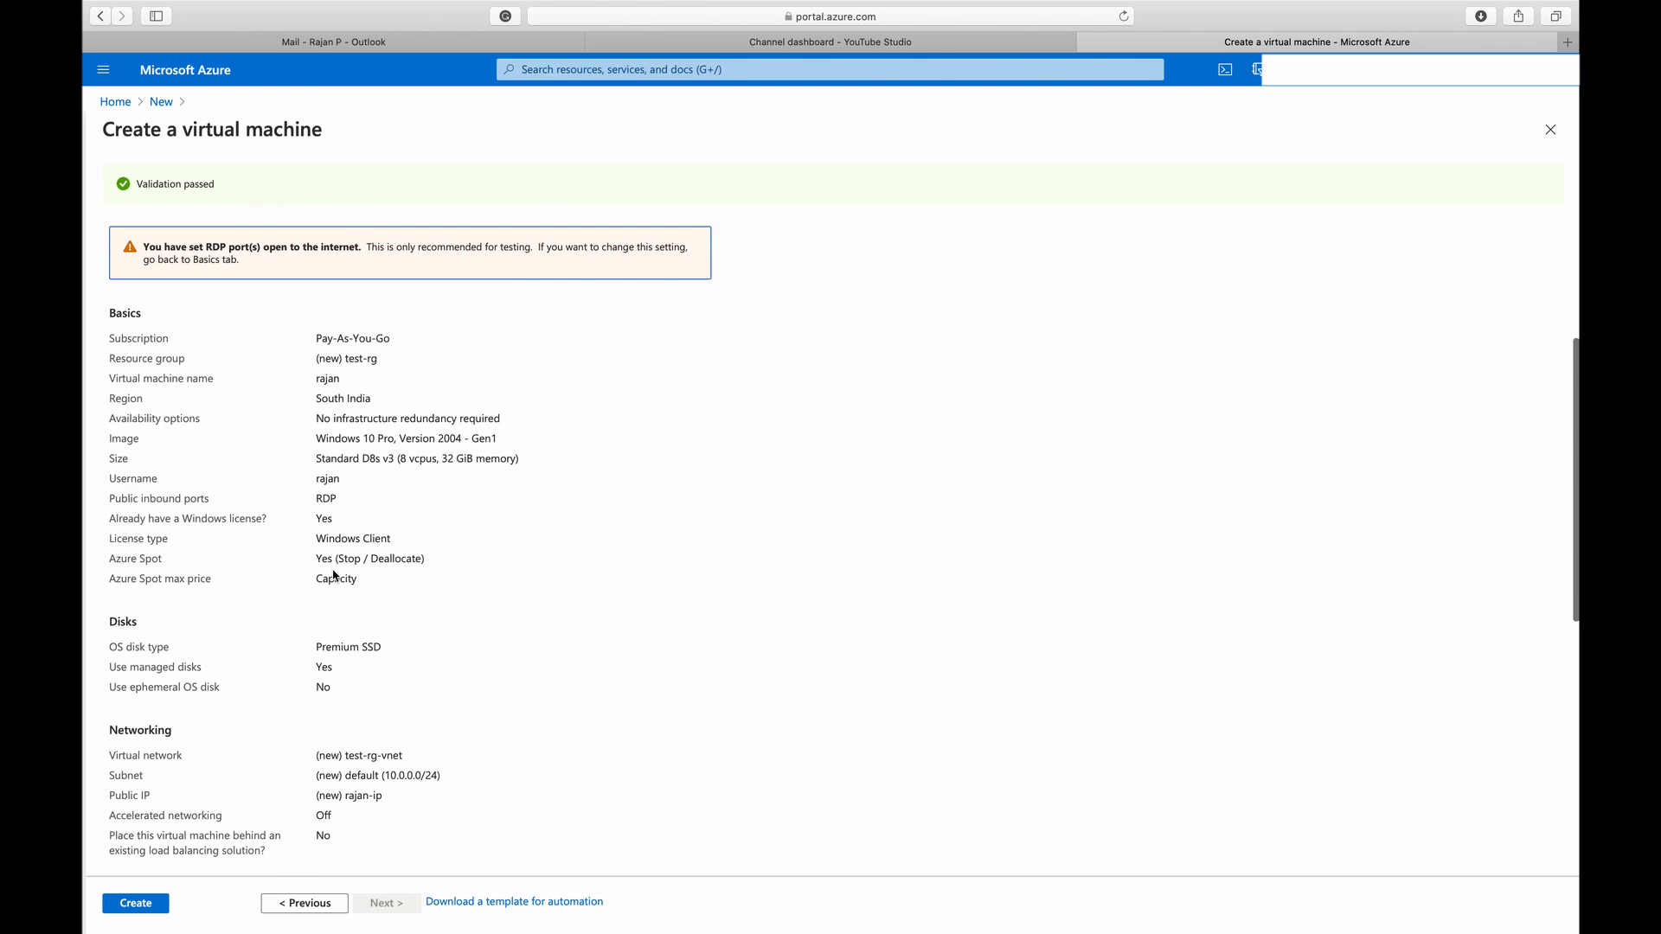
# Create the virtual machine, follow its deployment until it finishes, and open the new resource
pyautogui.click(138, 909)
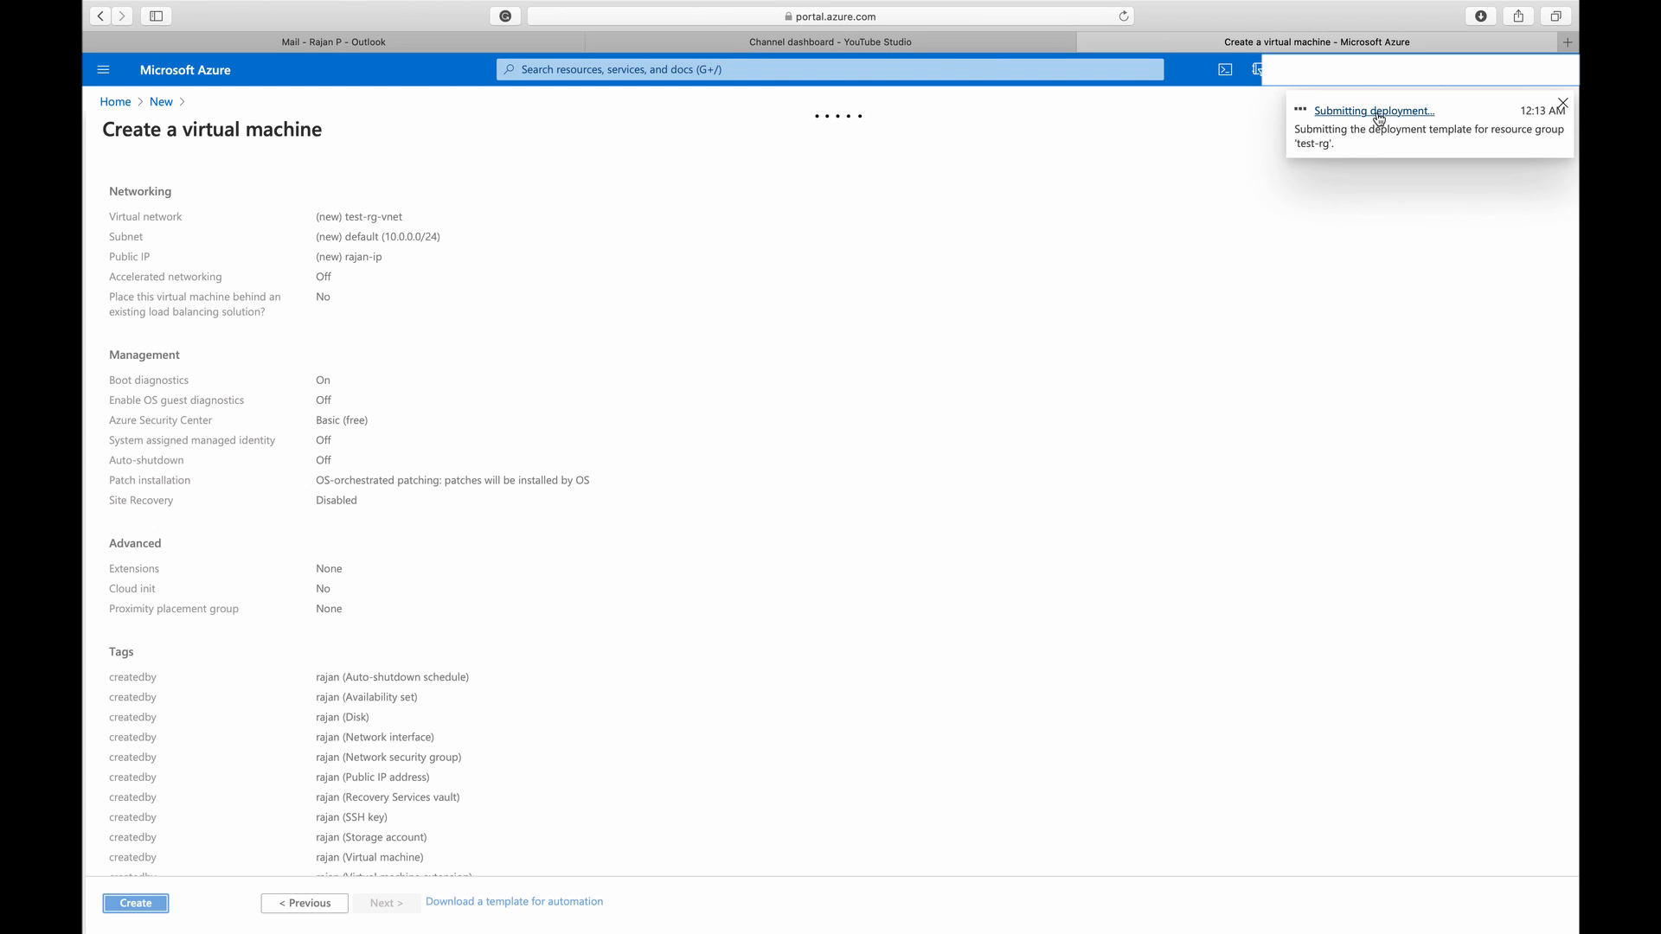
pyautogui.click(1377, 119)
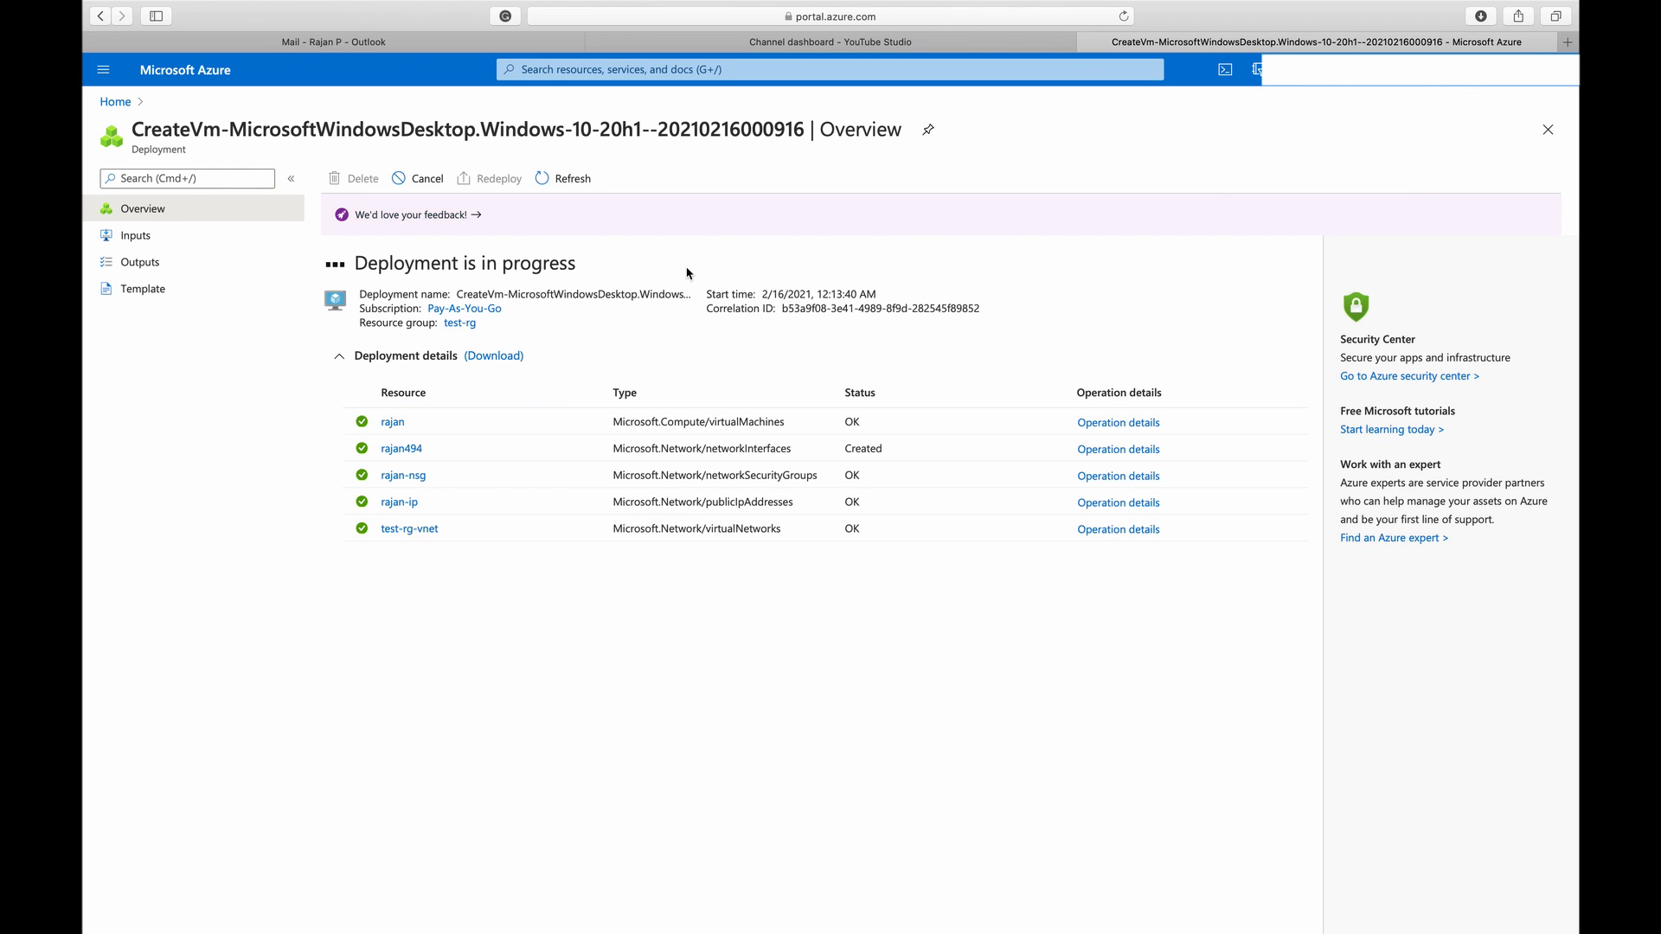
pyautogui.click(566, 191)
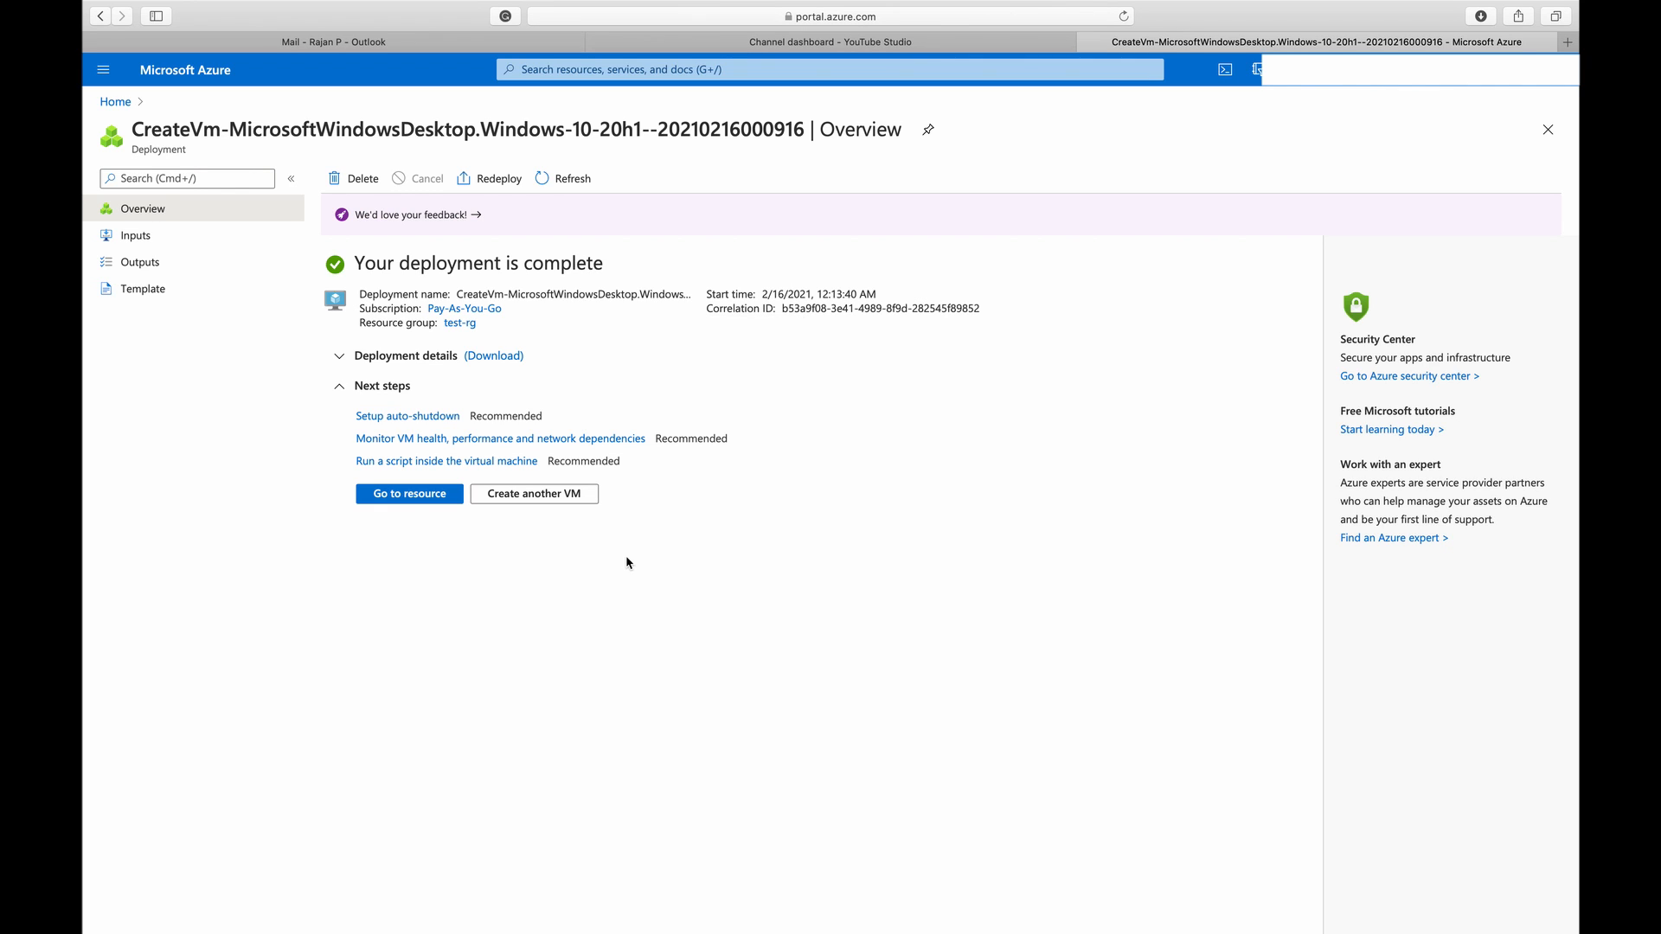
pyautogui.click(400, 498)
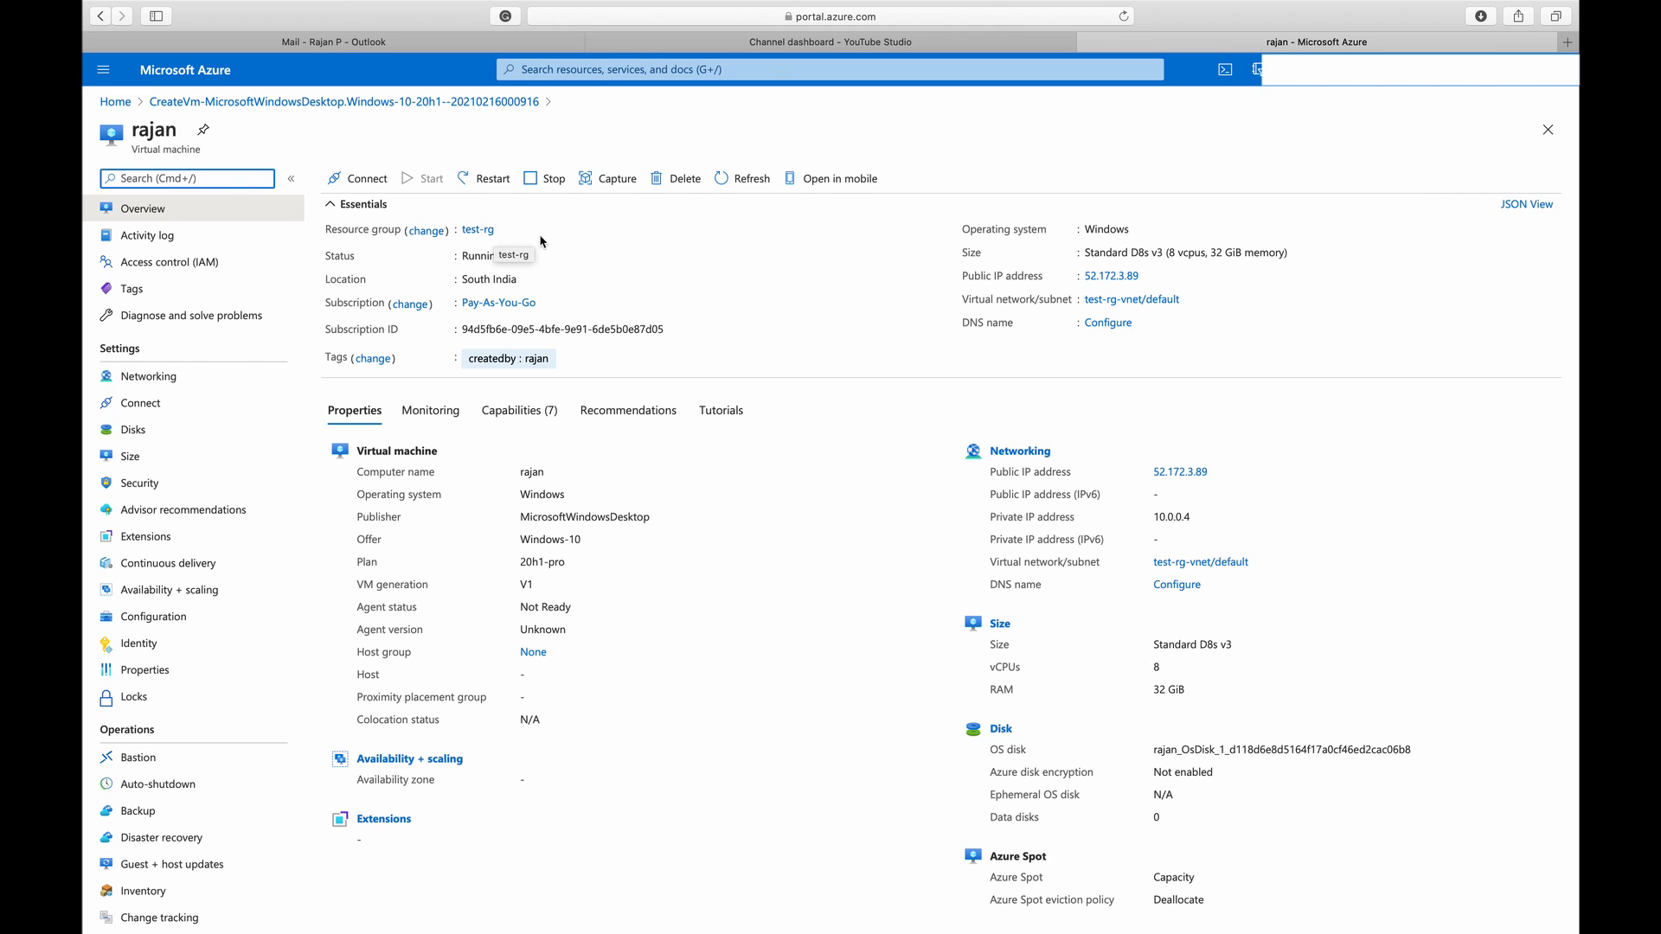
# Examine the virtual machine's status, size, private IP address, OS disk and Azure Spot properties in its overview
pyautogui.click(499, 256)
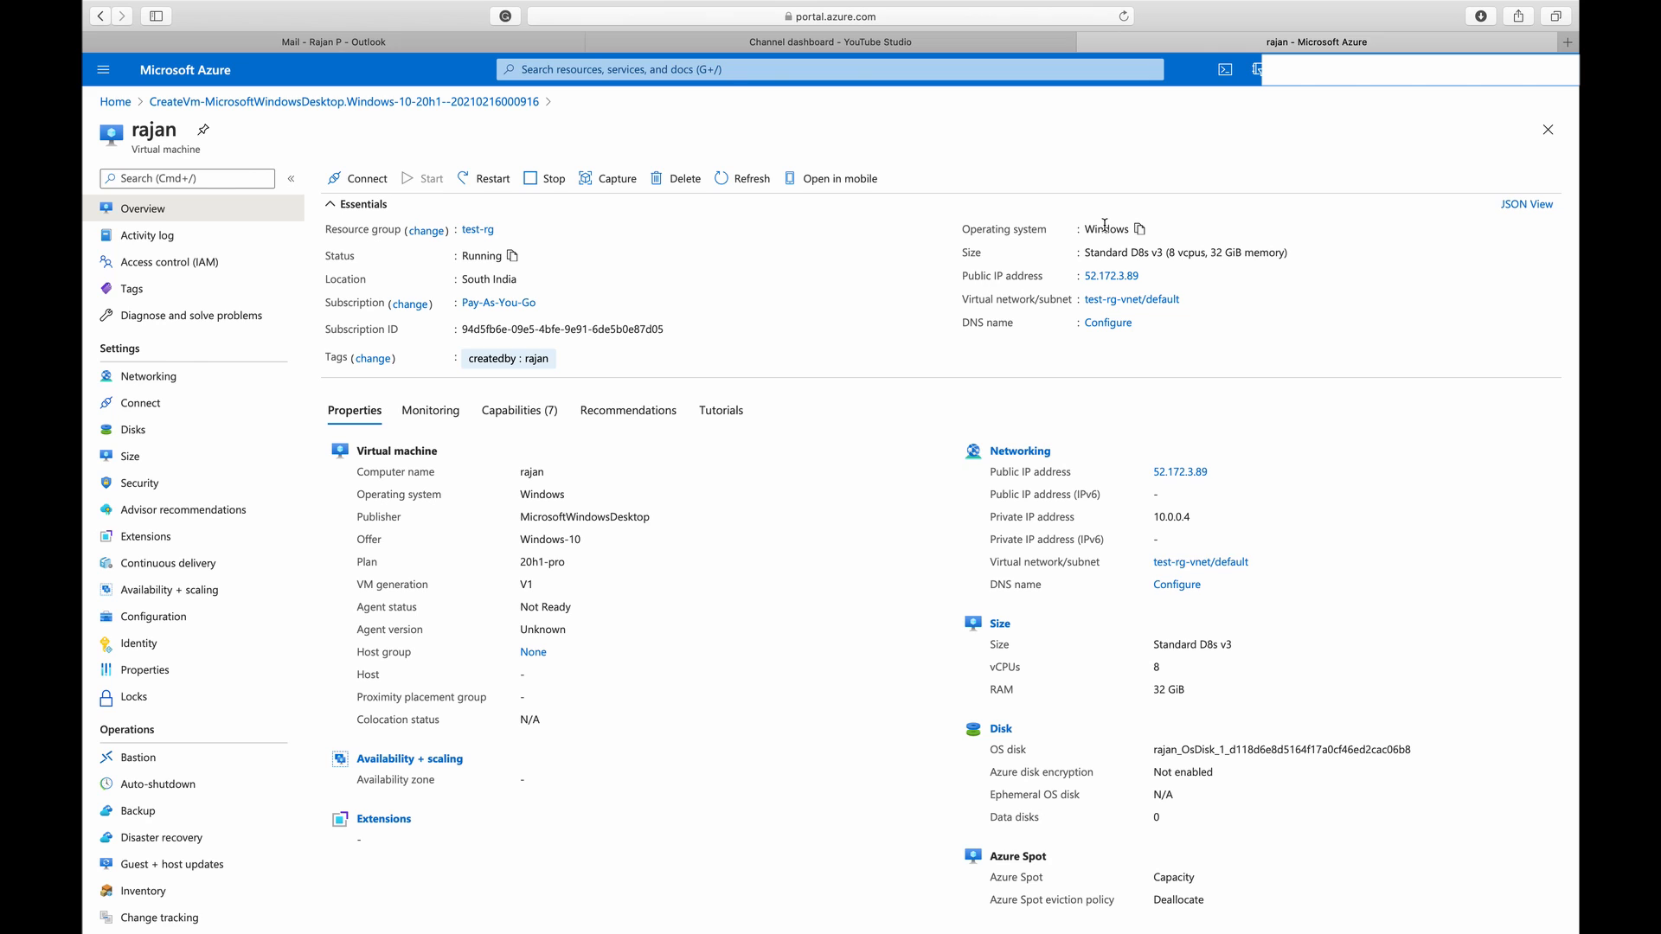
pyautogui.moveTo(1168, 252); pyautogui.dragTo(1278, 251)
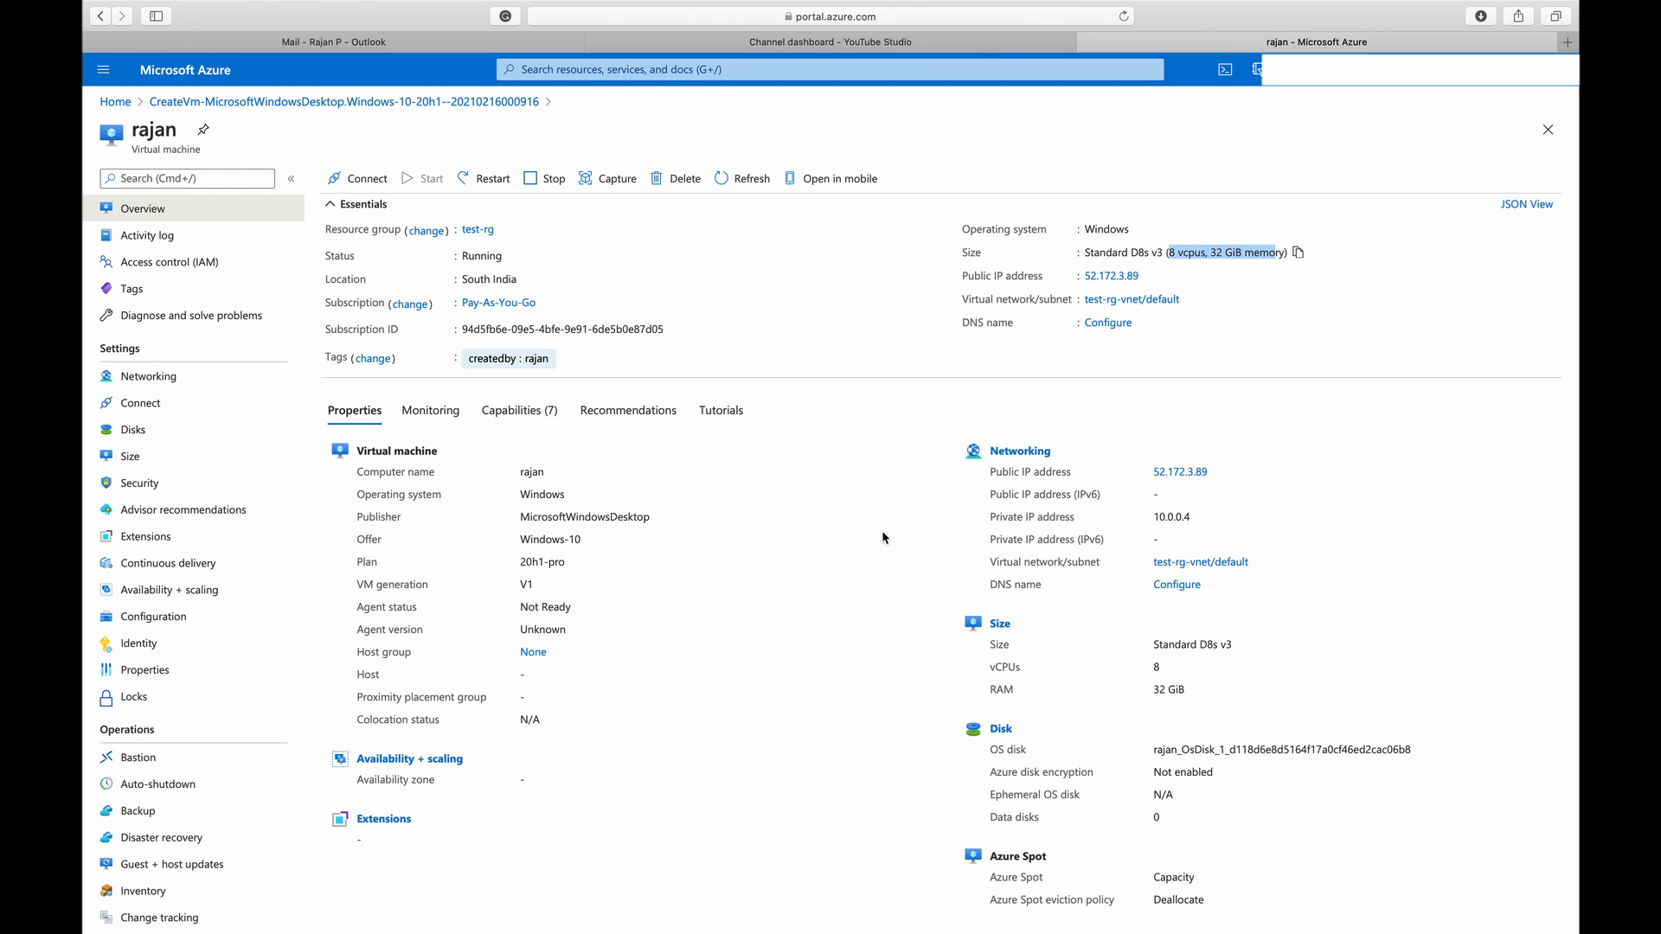
pyautogui.scroll(-1, 722, 499)
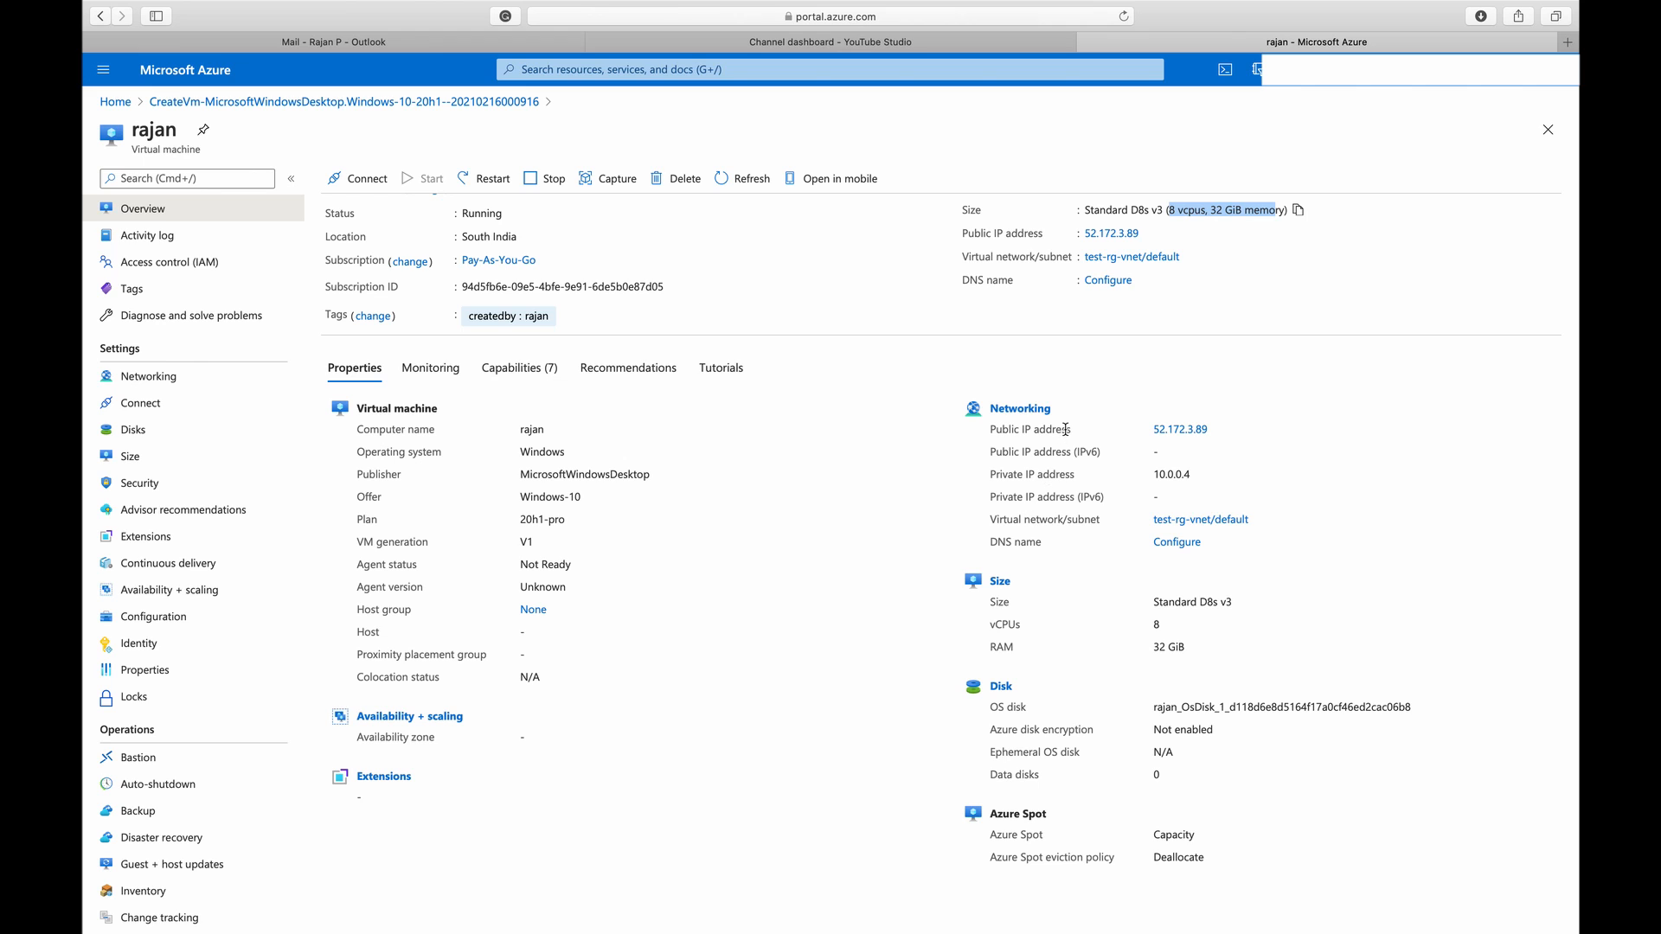
pyautogui.doubleClick(1164, 477)
pyautogui.click(1247, 478)
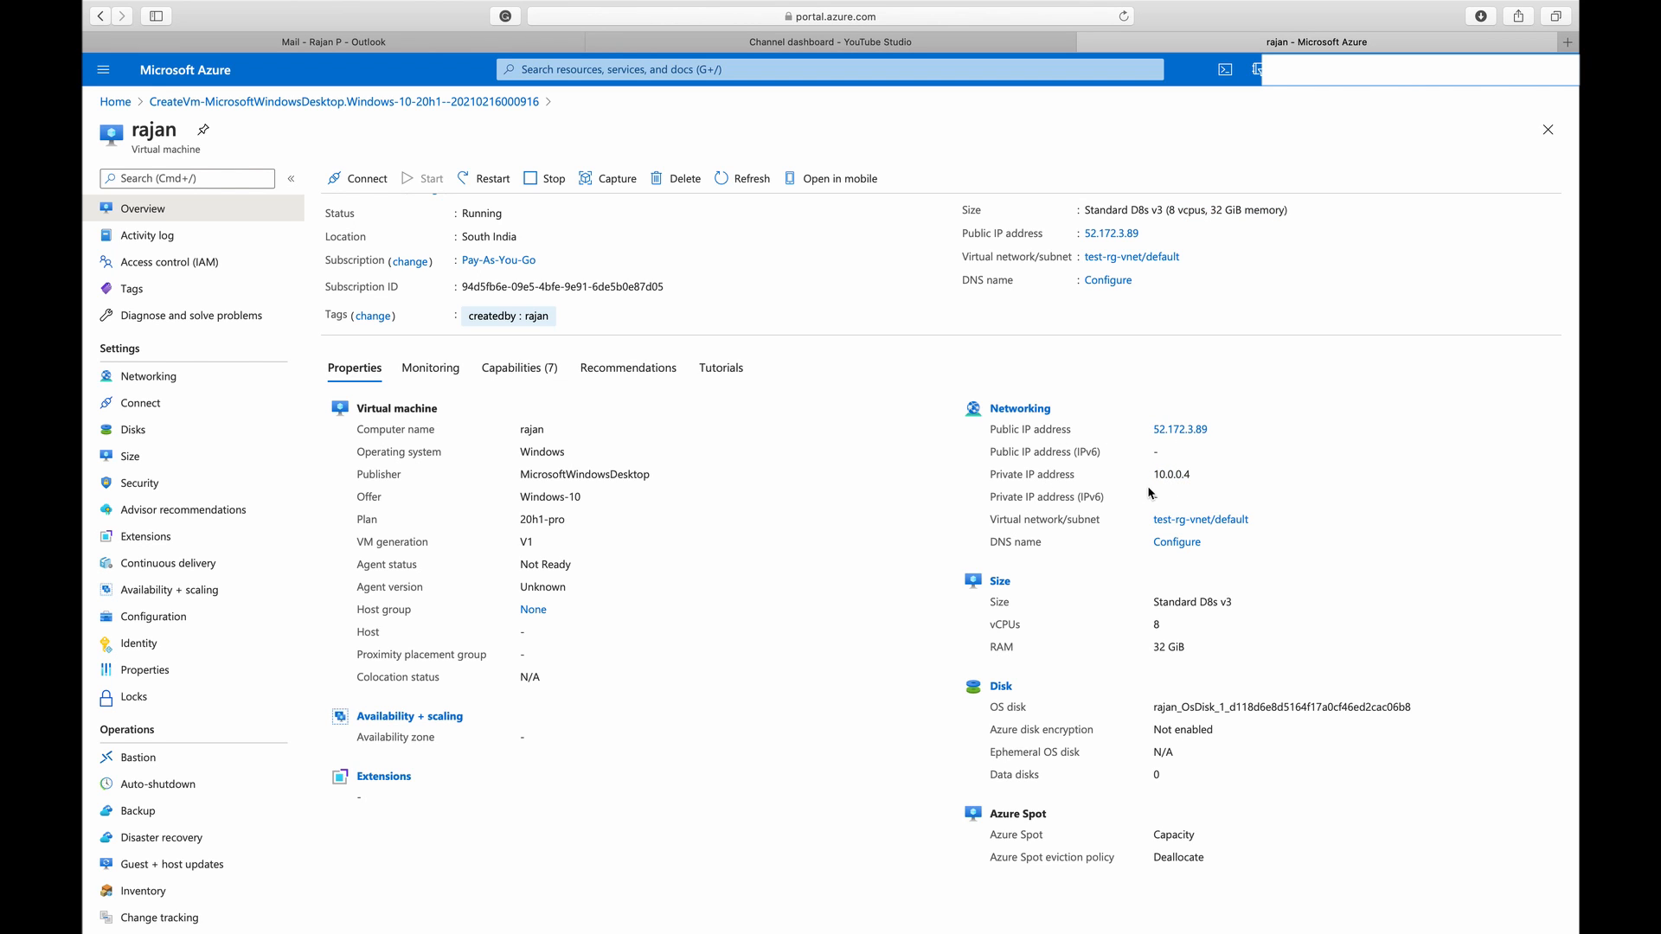
pyautogui.moveTo(1153, 475); pyautogui.dragTo(1202, 475)
pyautogui.click(1245, 479)
pyautogui.moveTo(1148, 709); pyautogui.dragTo(1183, 777)
pyautogui.click(1215, 785)
pyautogui.doubleClick(1177, 838)
pyautogui.click(1195, 855)
# Look through the virtual machine's monitoring metrics, capabilities, recommendations and tutorials
pyautogui.click(431, 369)
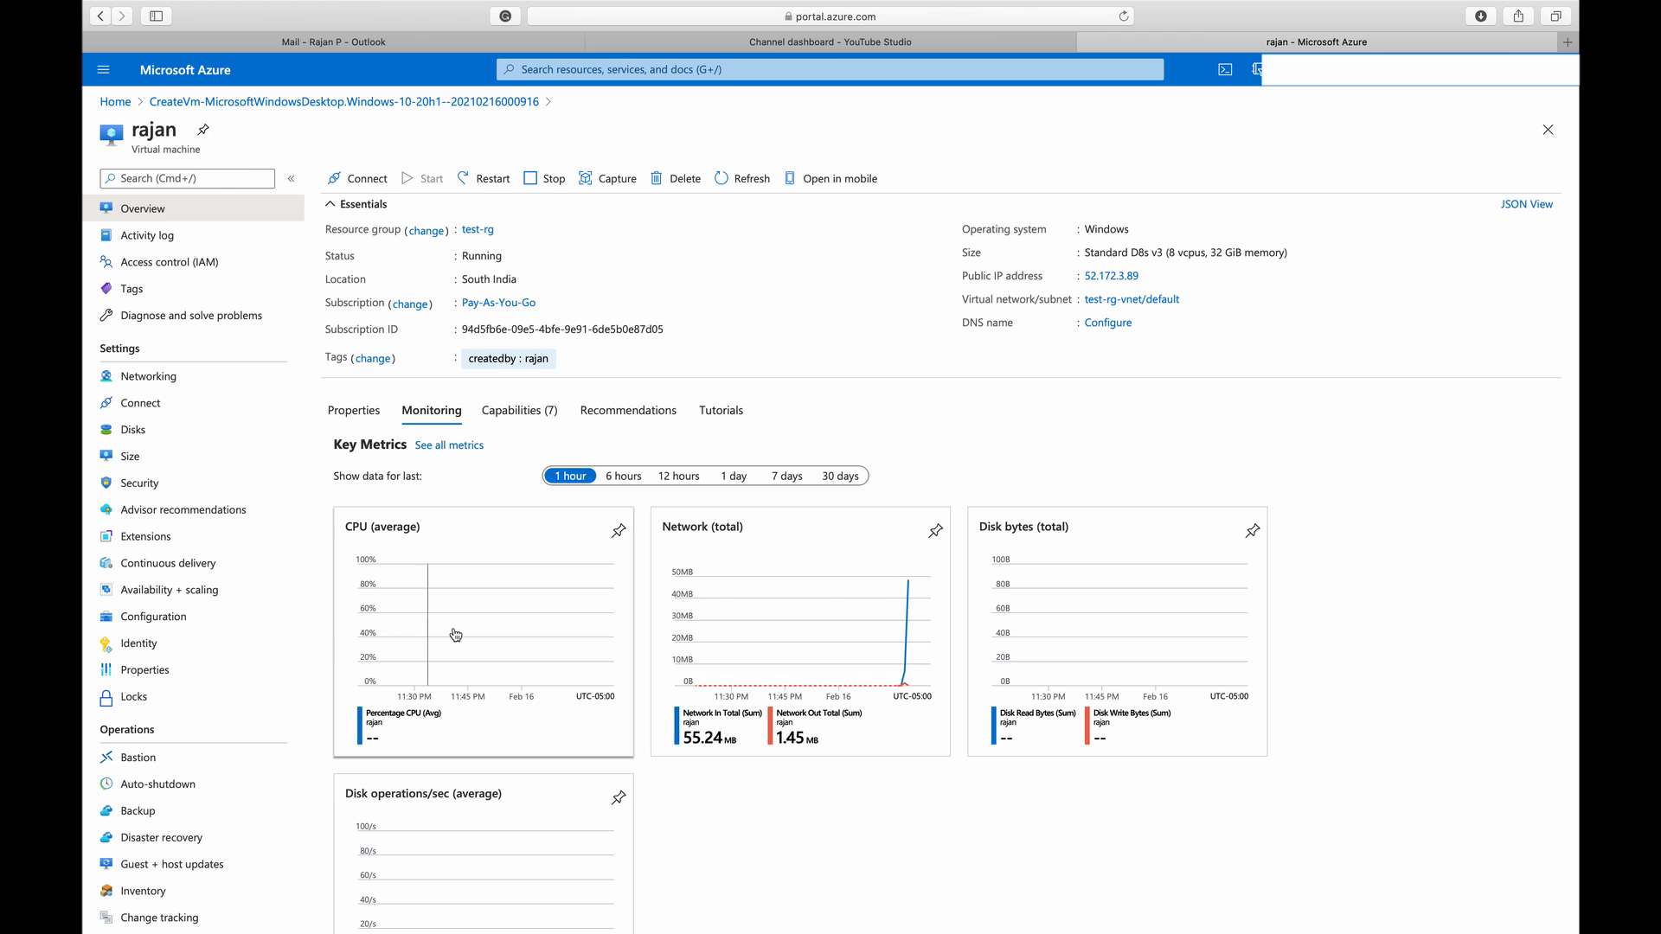
pyautogui.scroll(-1, 759, 841)
pyautogui.scroll(-2, 759, 842)
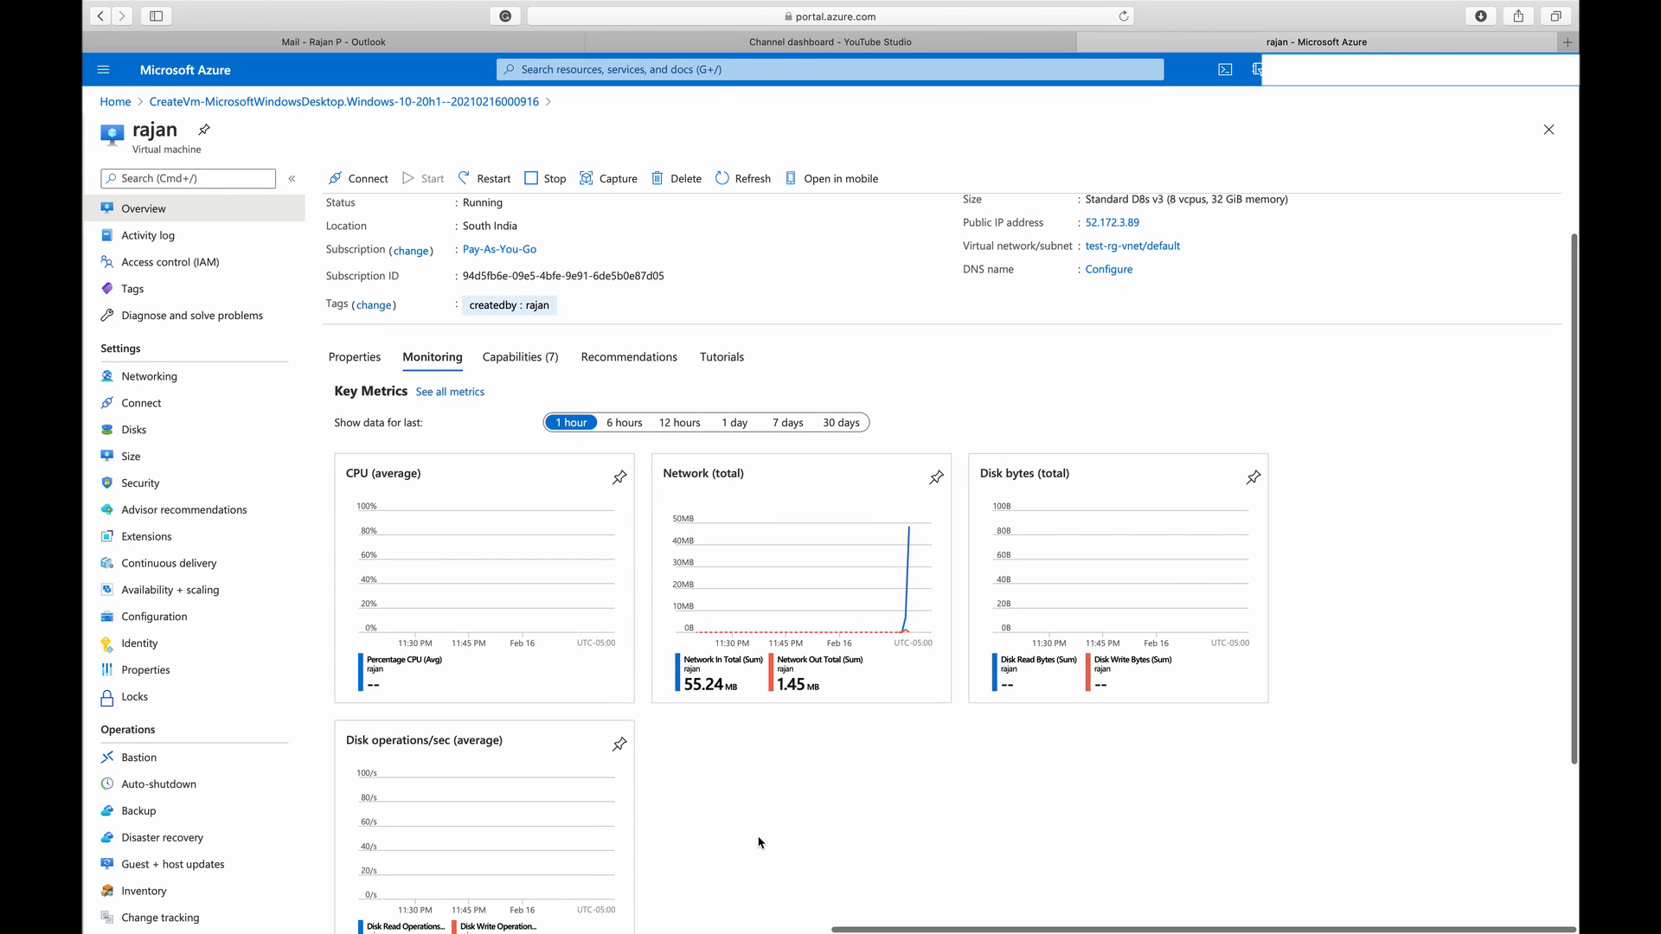
pyautogui.click(523, 357)
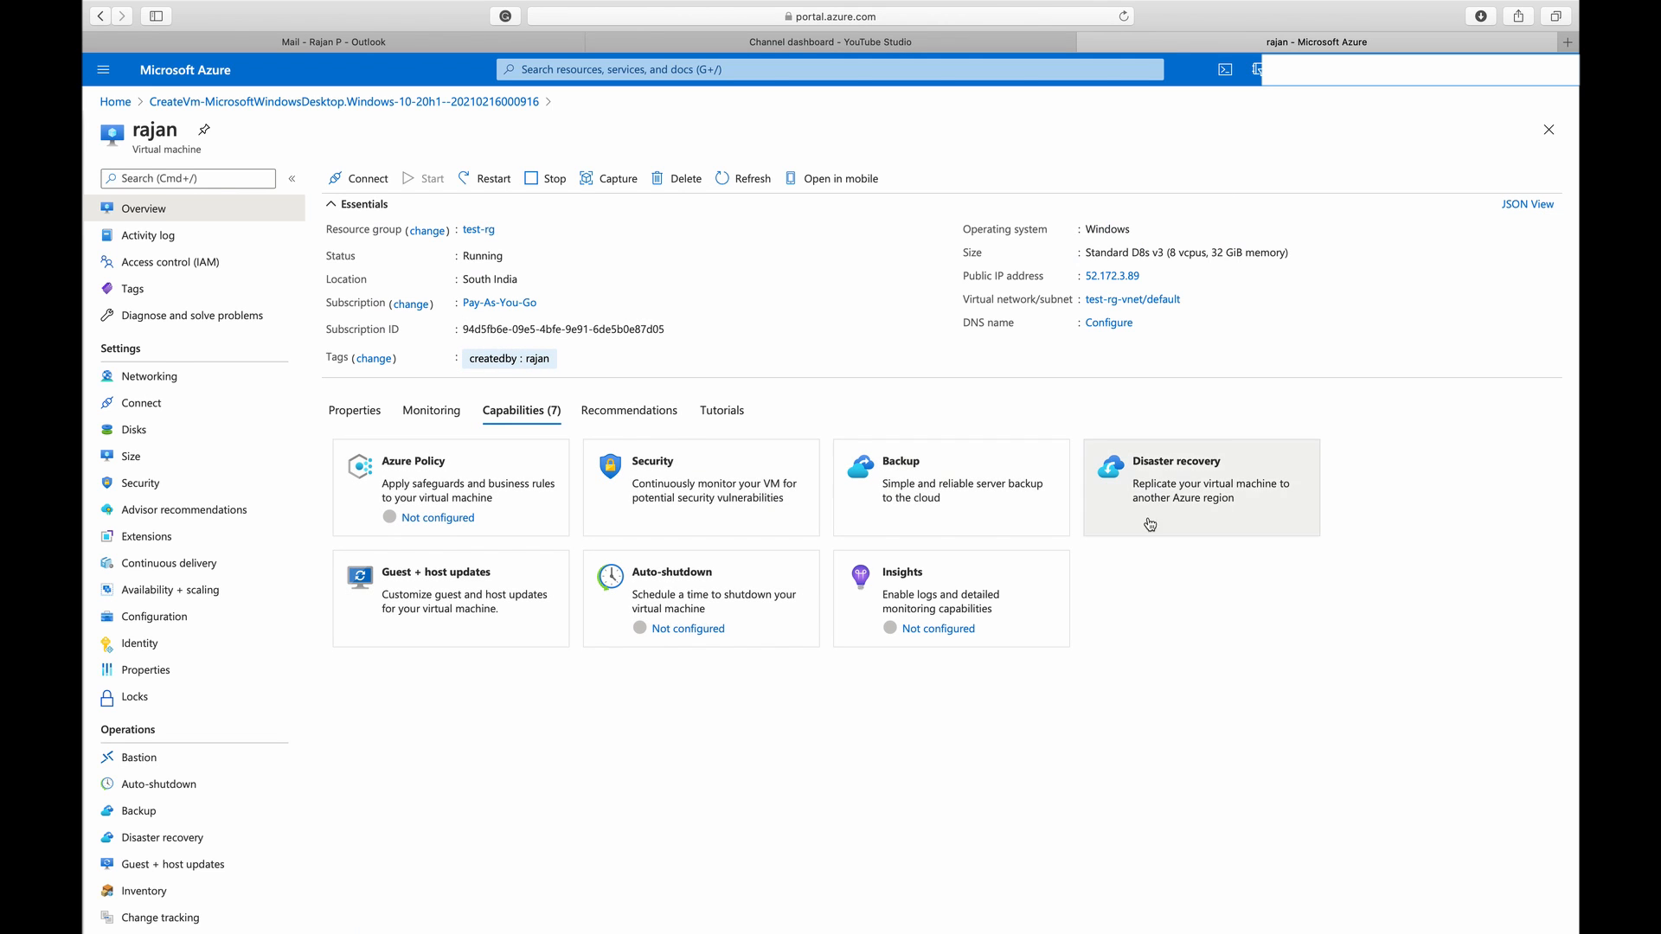
pyautogui.click(629, 410)
pyautogui.click(721, 410)
pyautogui.scroll(-1, 801, 608)
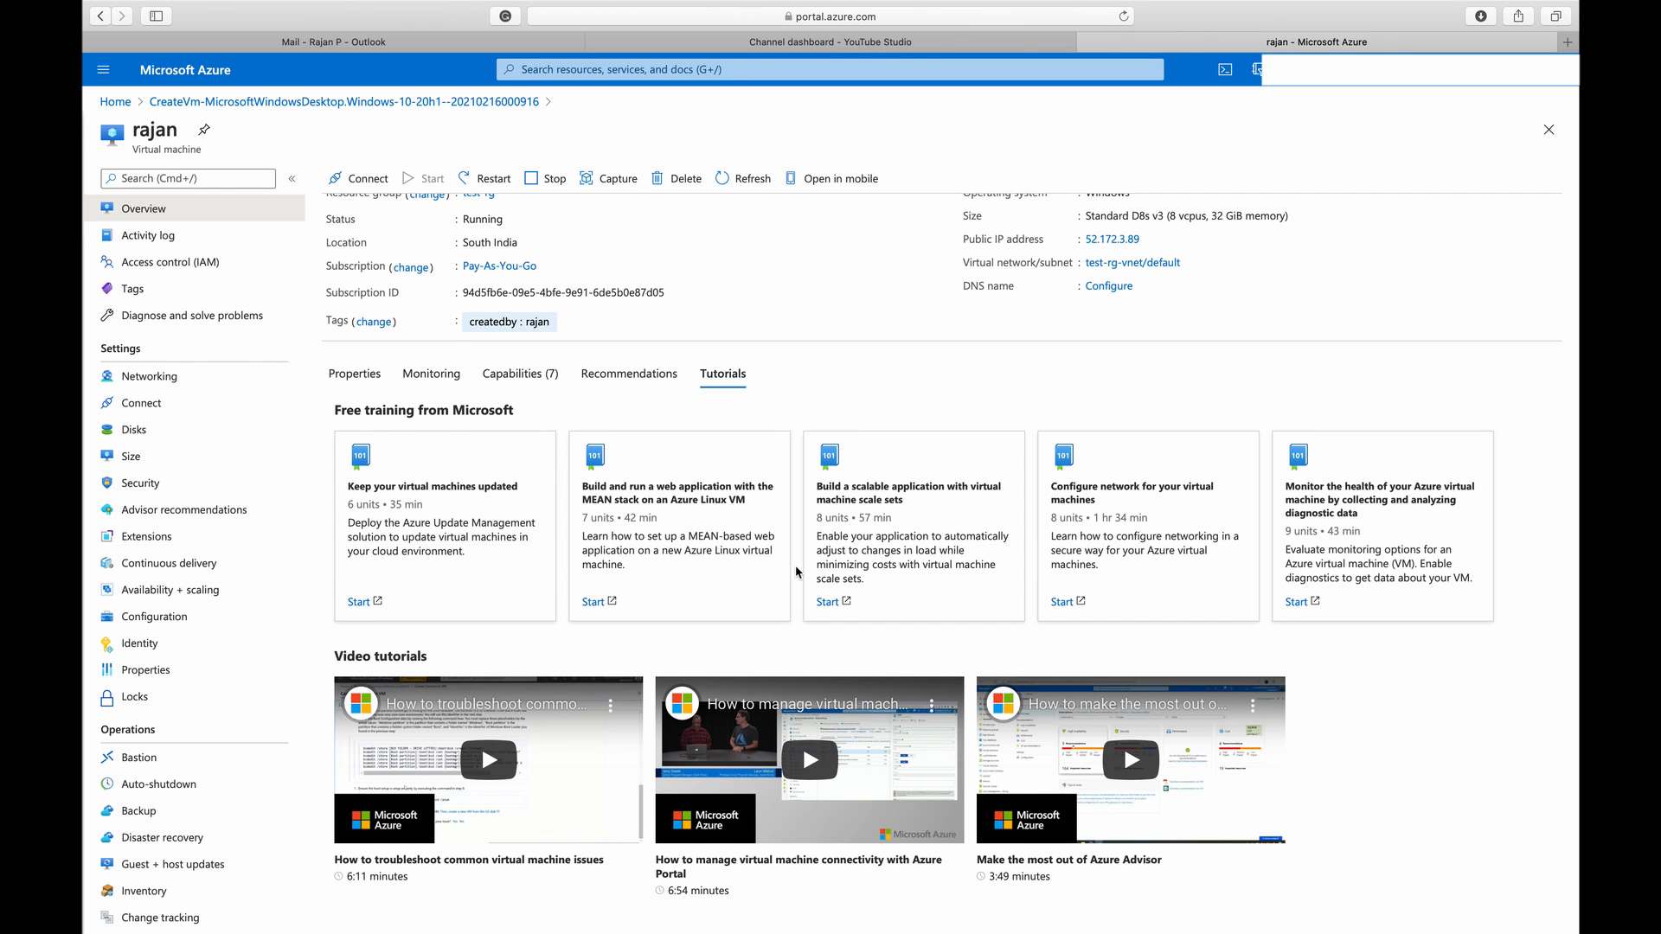
pyautogui.scroll(1, 752, 502)
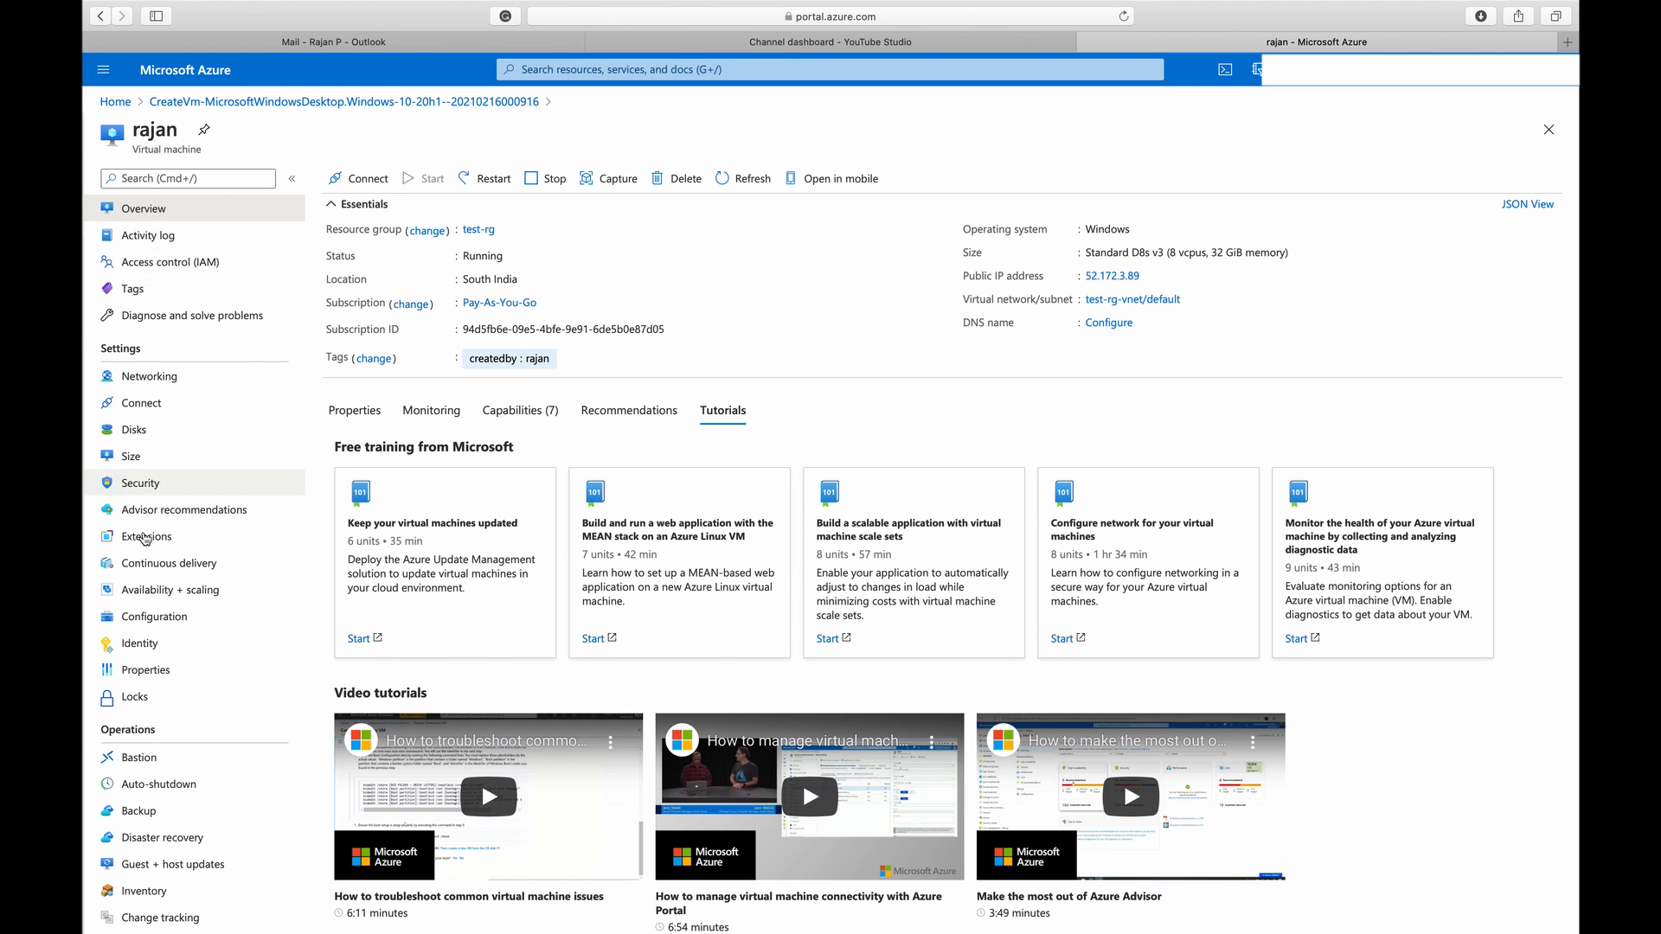
pyautogui.scroll(-8, 138, 692)
pyautogui.scroll(8, 138, 725)
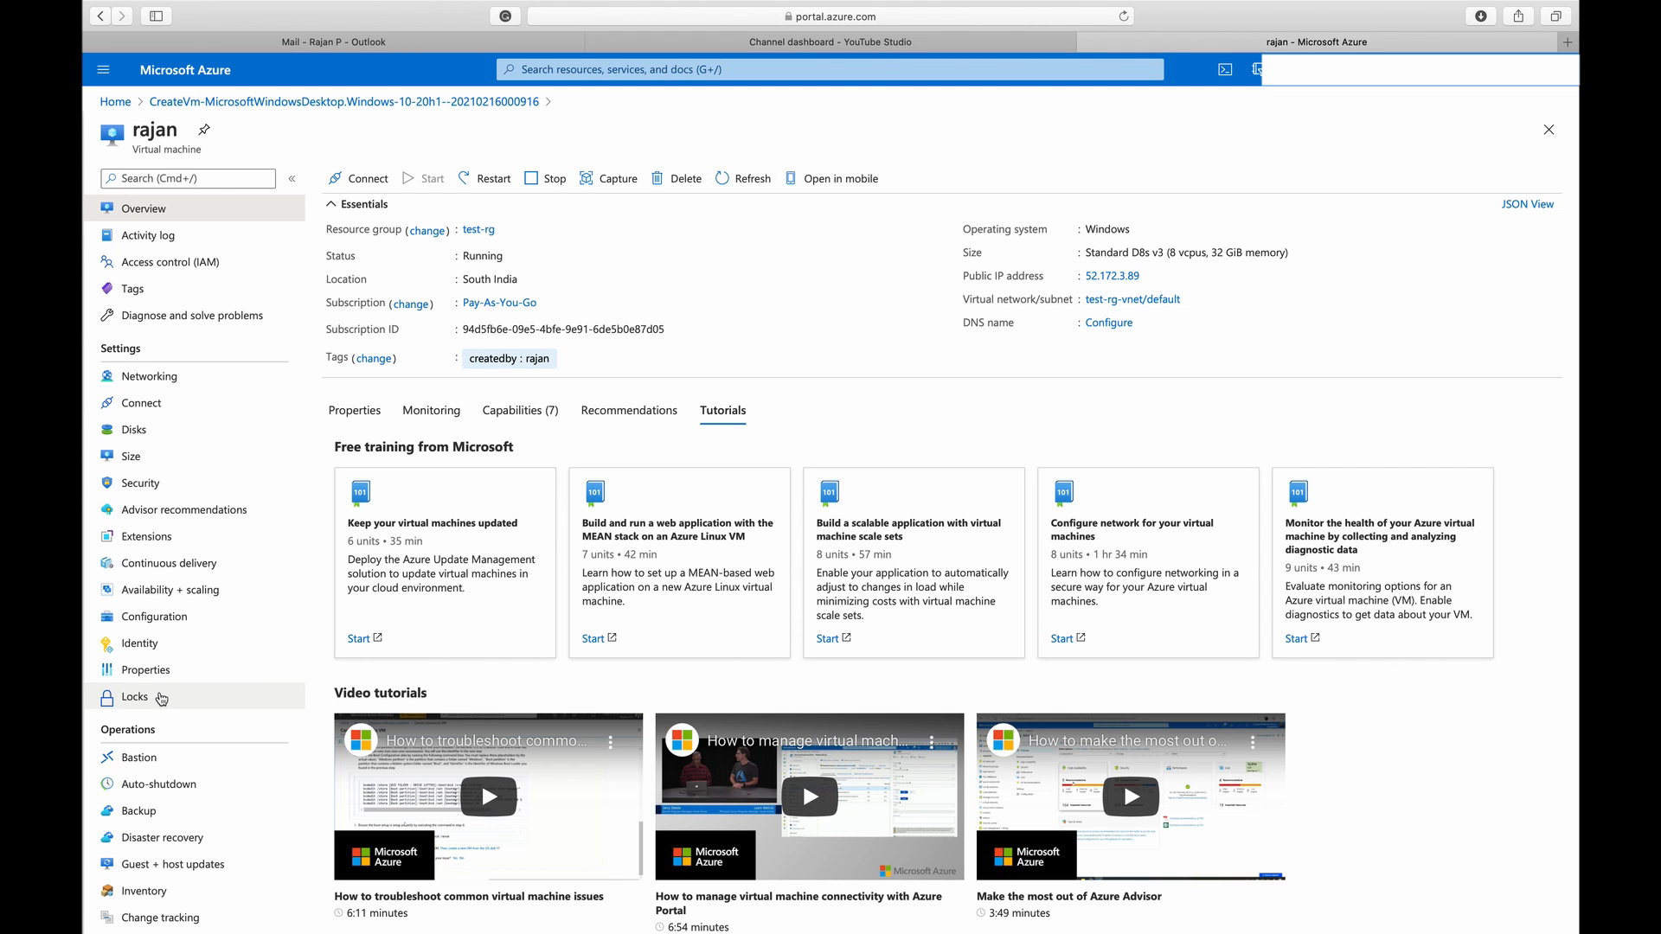
# View the virtual machine's activity log, access control, tags, and diagnose and solve problems pages
pyautogui.click(199, 235)
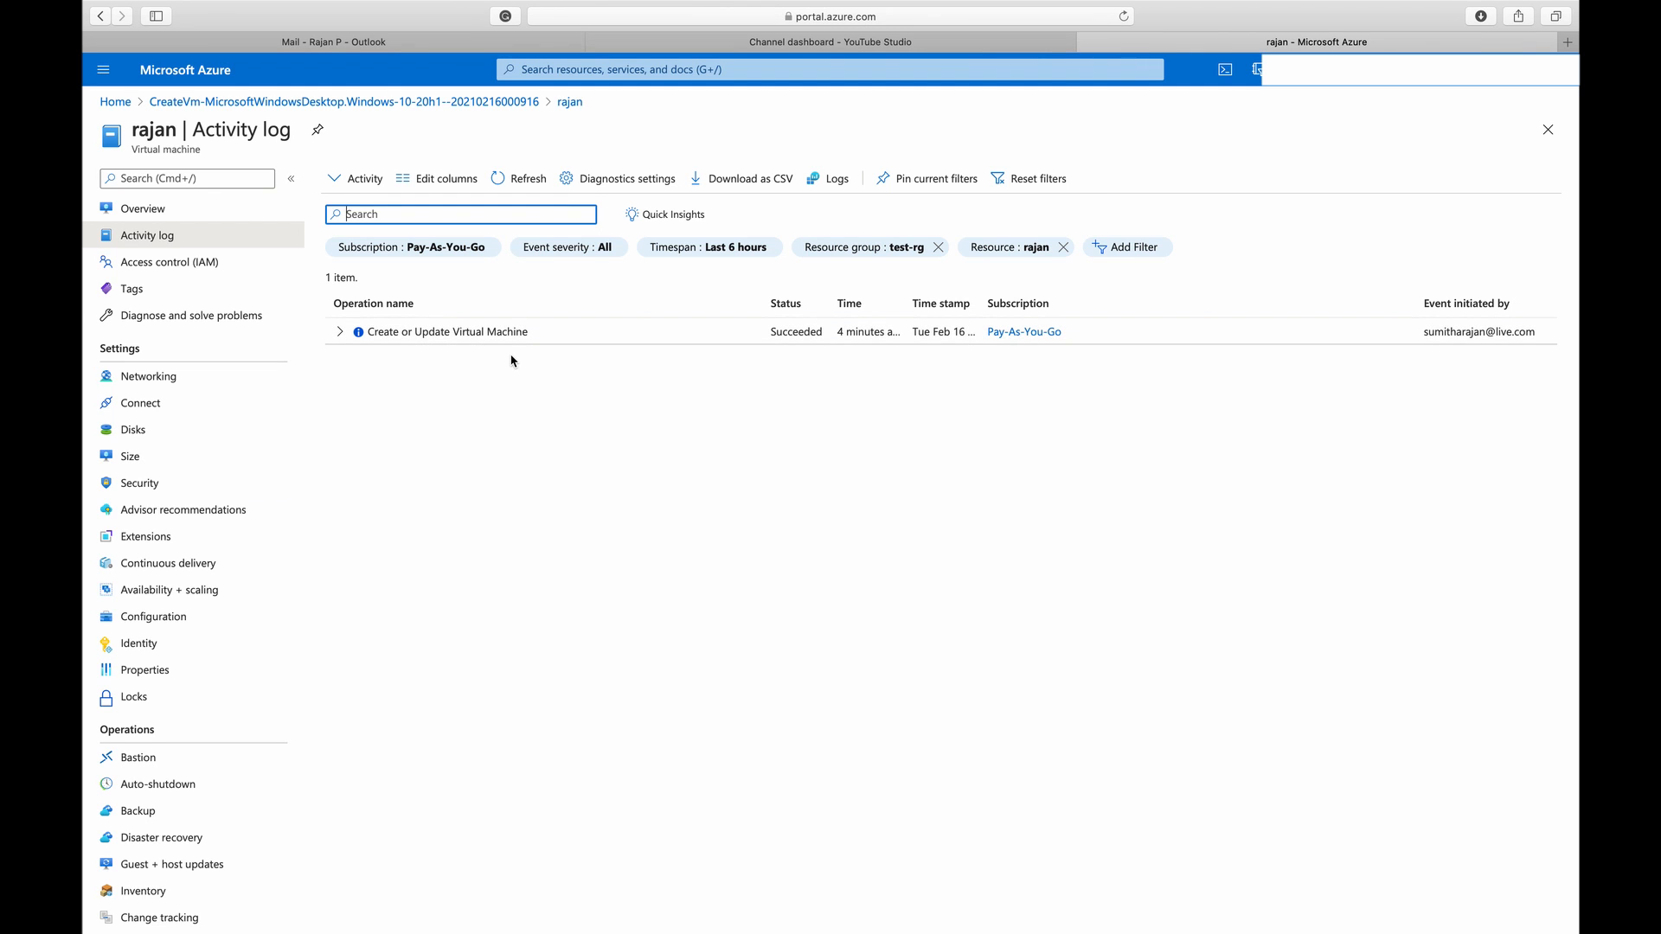
pyautogui.click(204, 261)
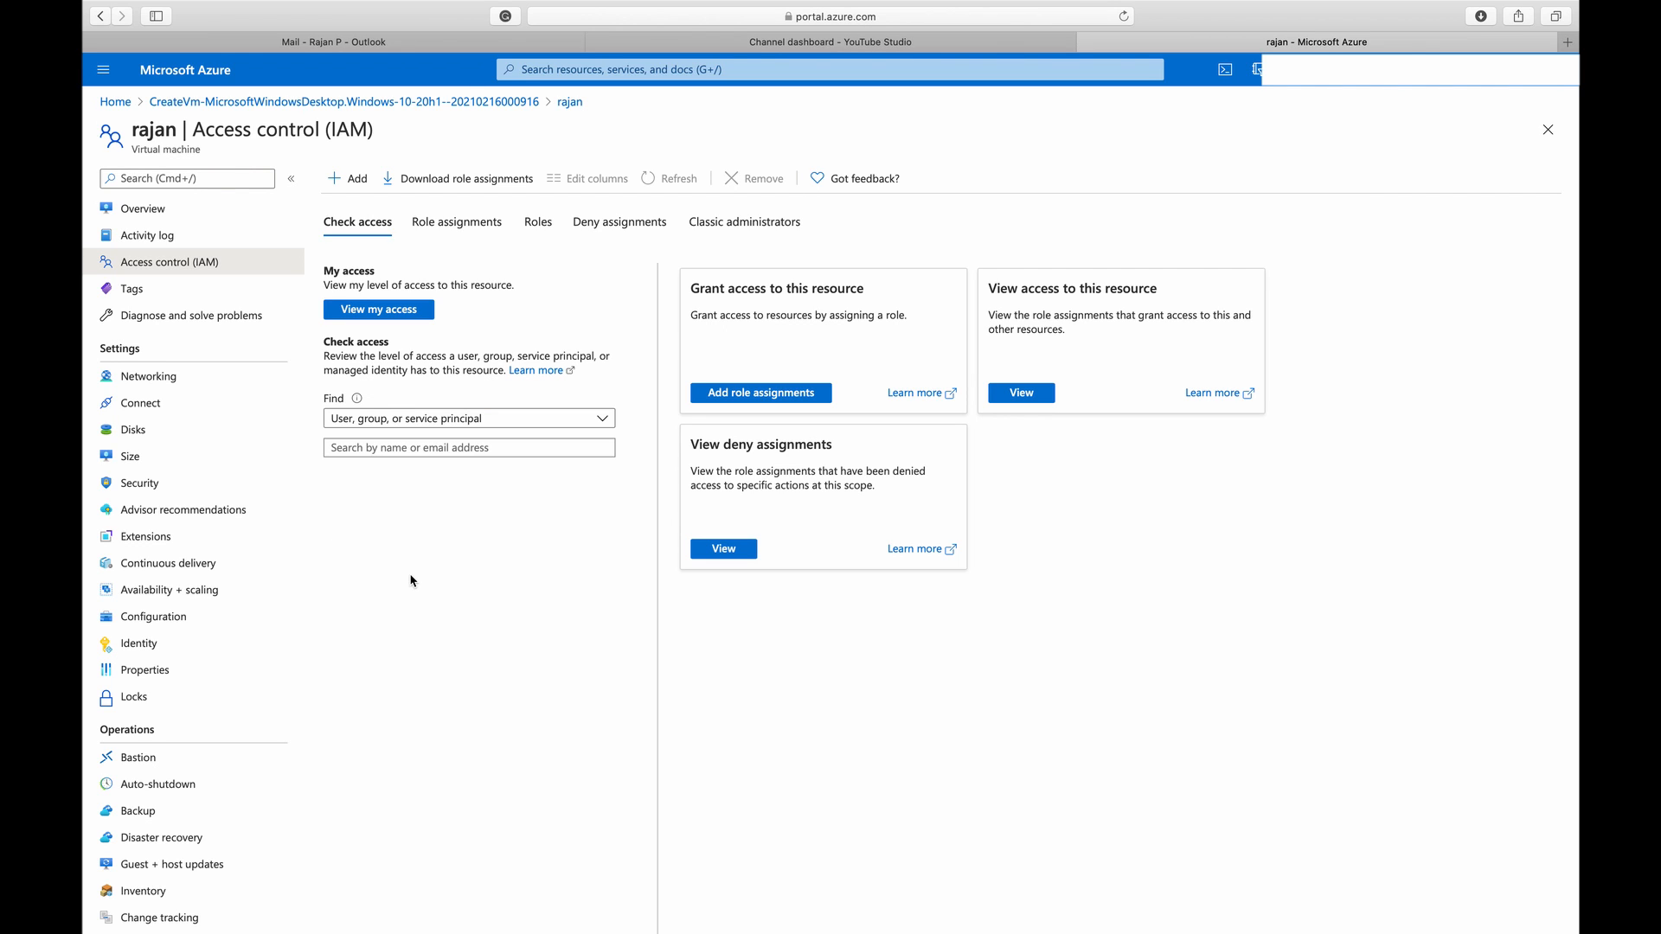
pyautogui.click(134, 292)
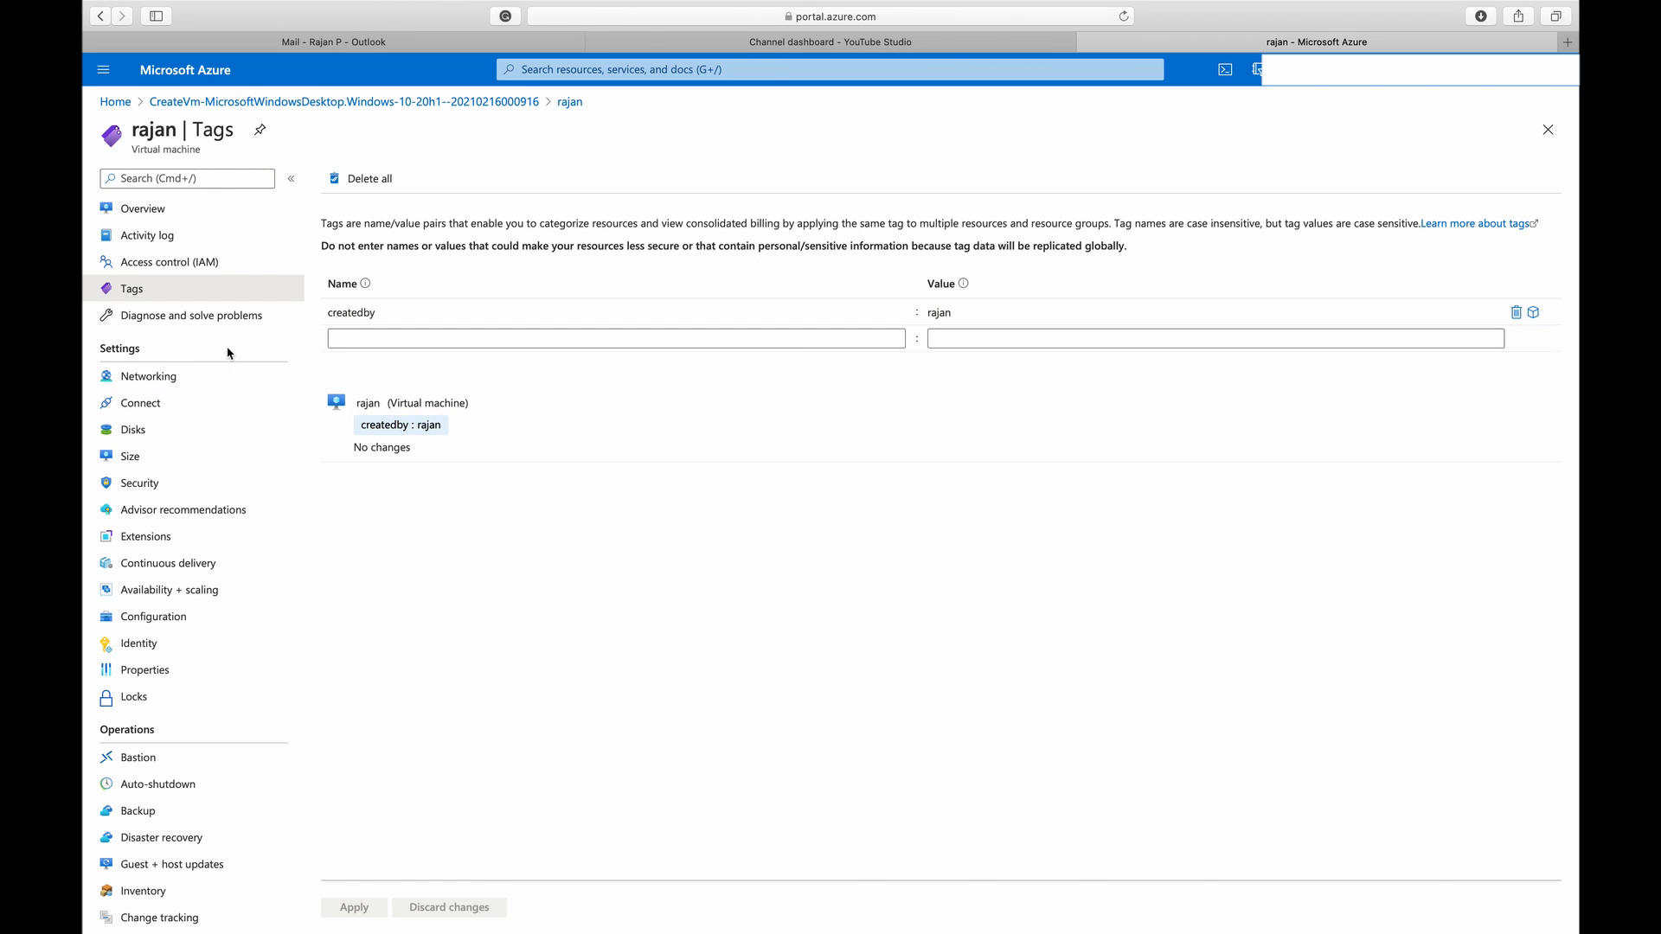
pyautogui.click(229, 316)
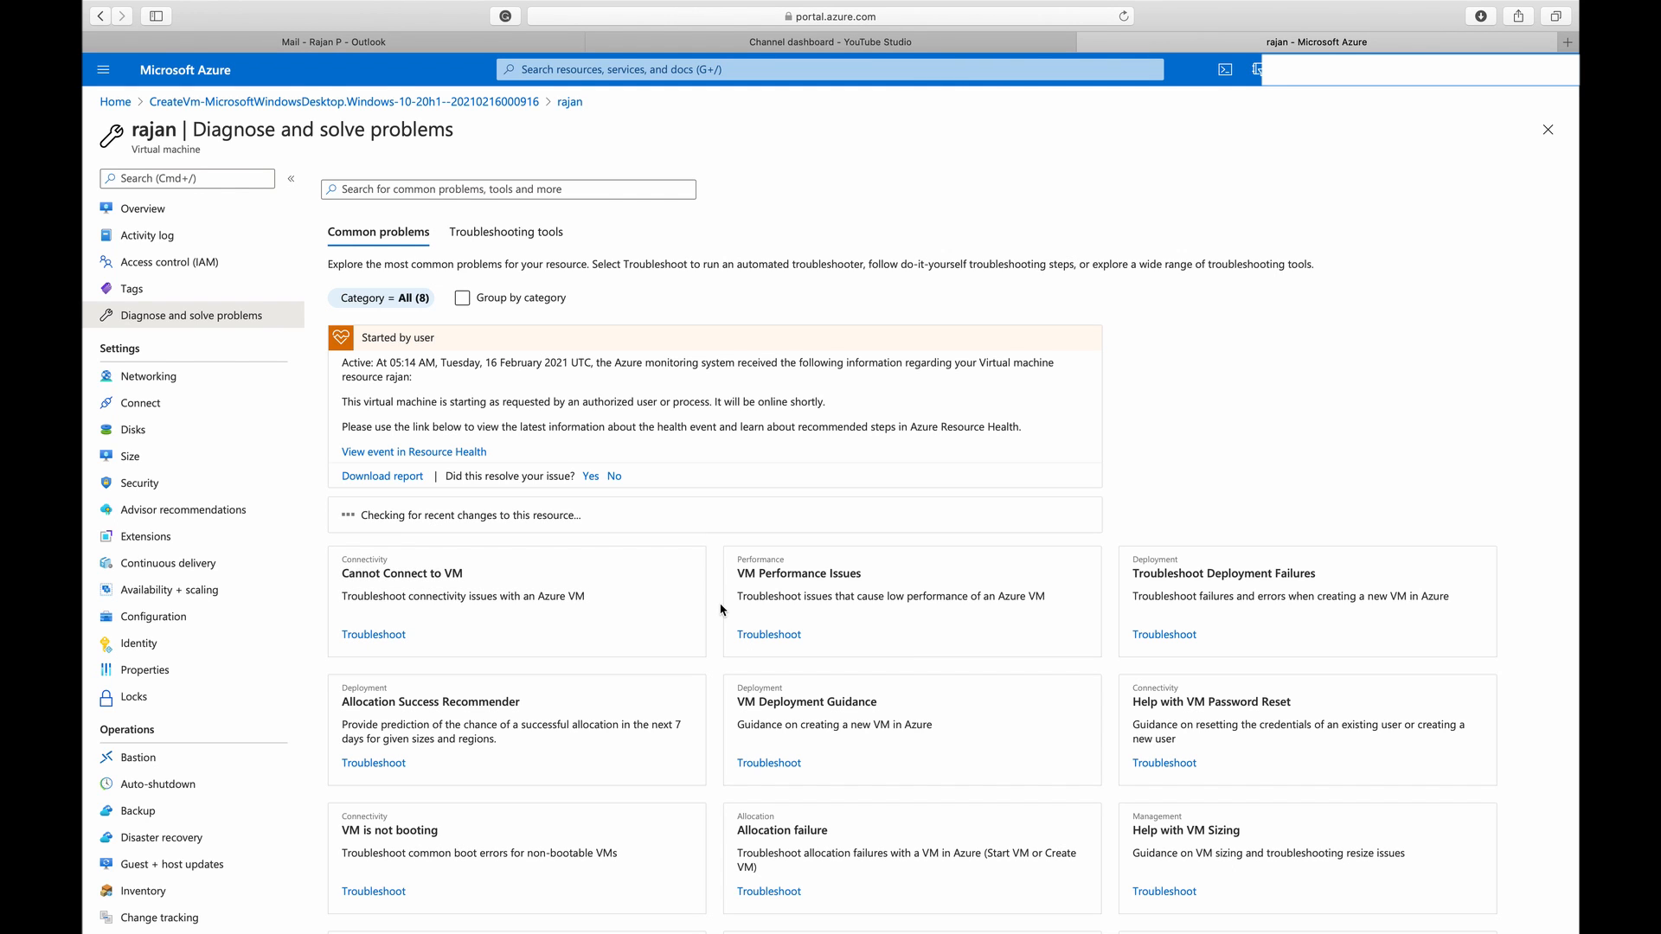
# Examine the virtual machine's network interface and inbound port rules in its Networking settings
pyautogui.click(197, 374)
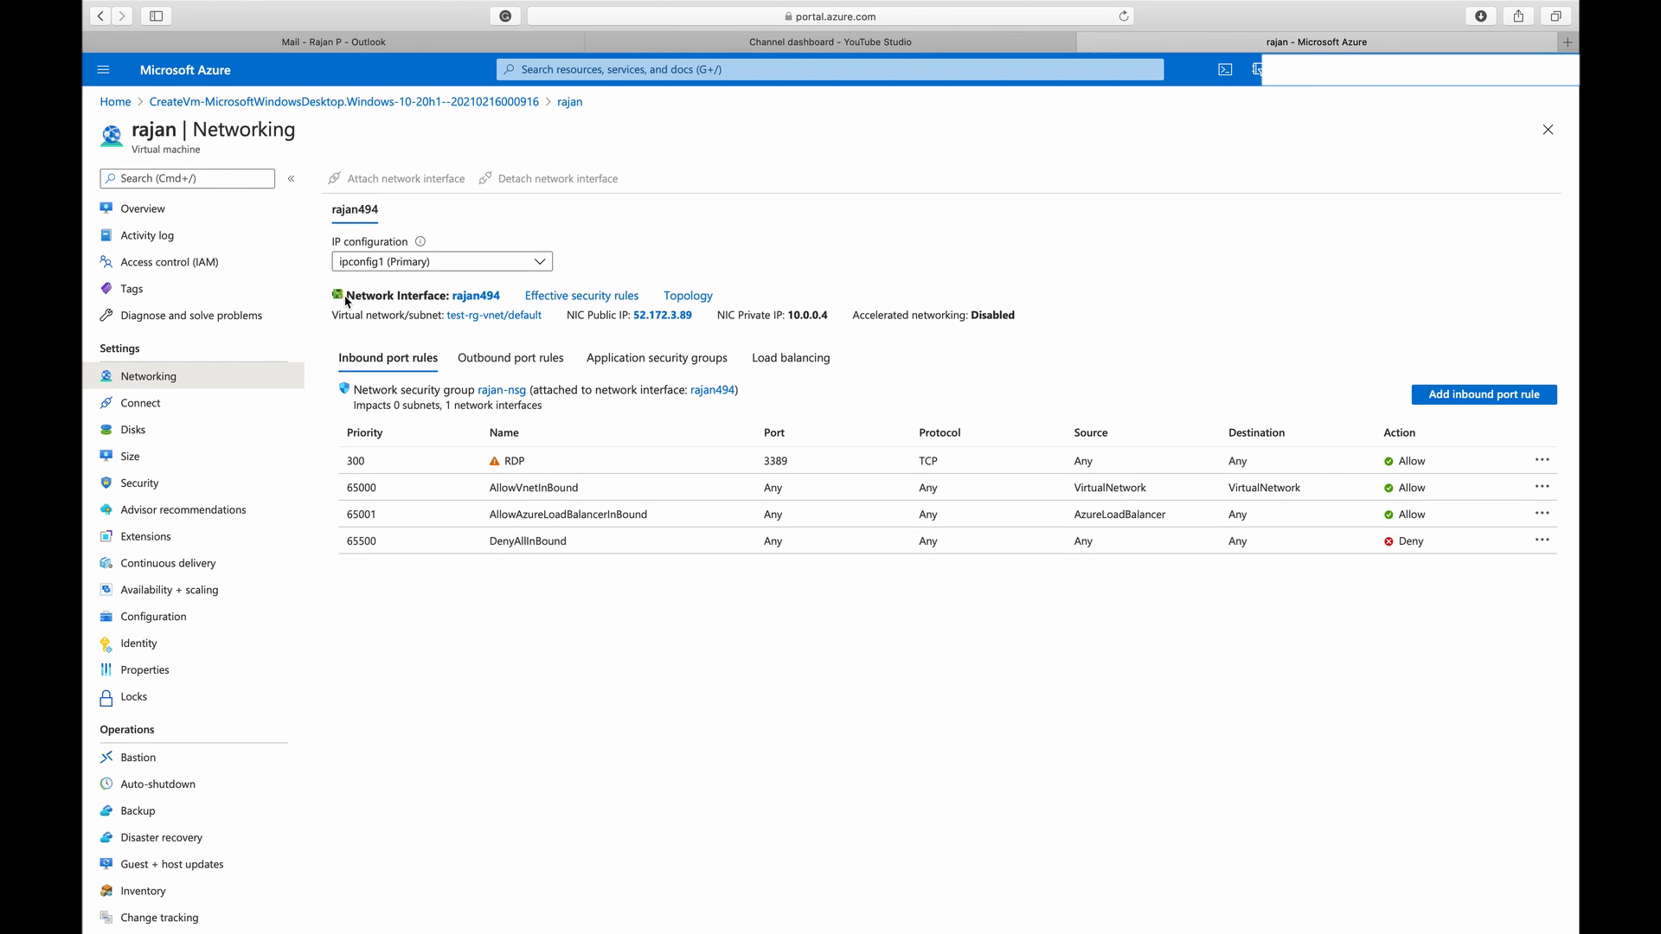
pyautogui.moveTo(346, 296); pyautogui.dragTo(441, 295)
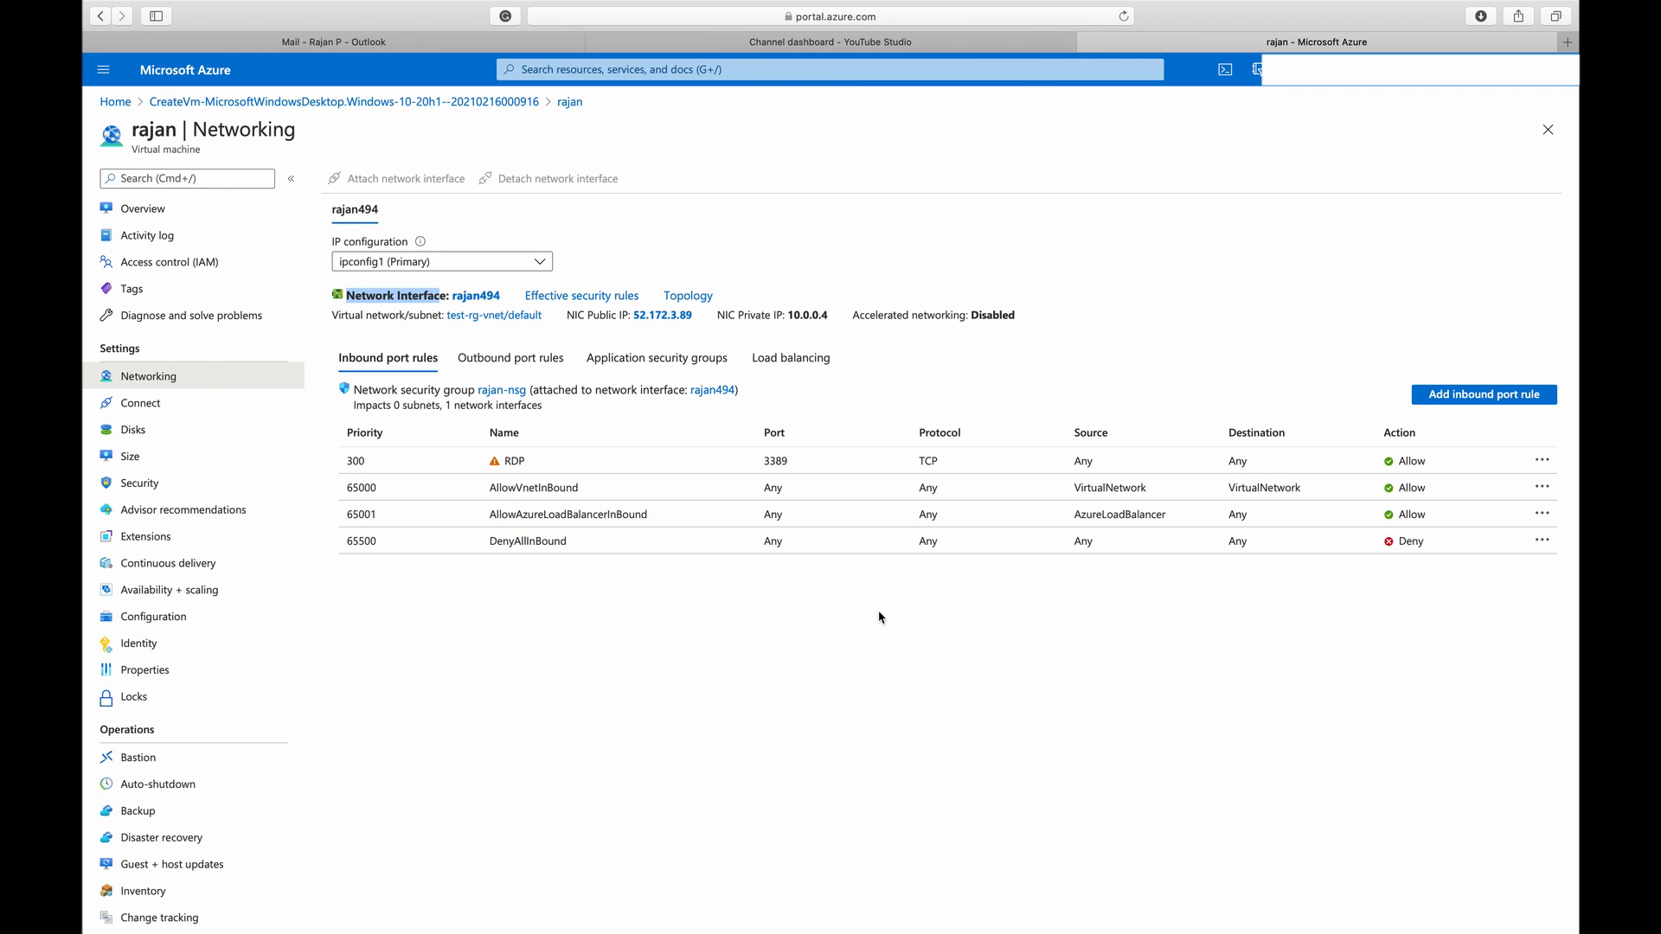
pyautogui.click(364, 361)
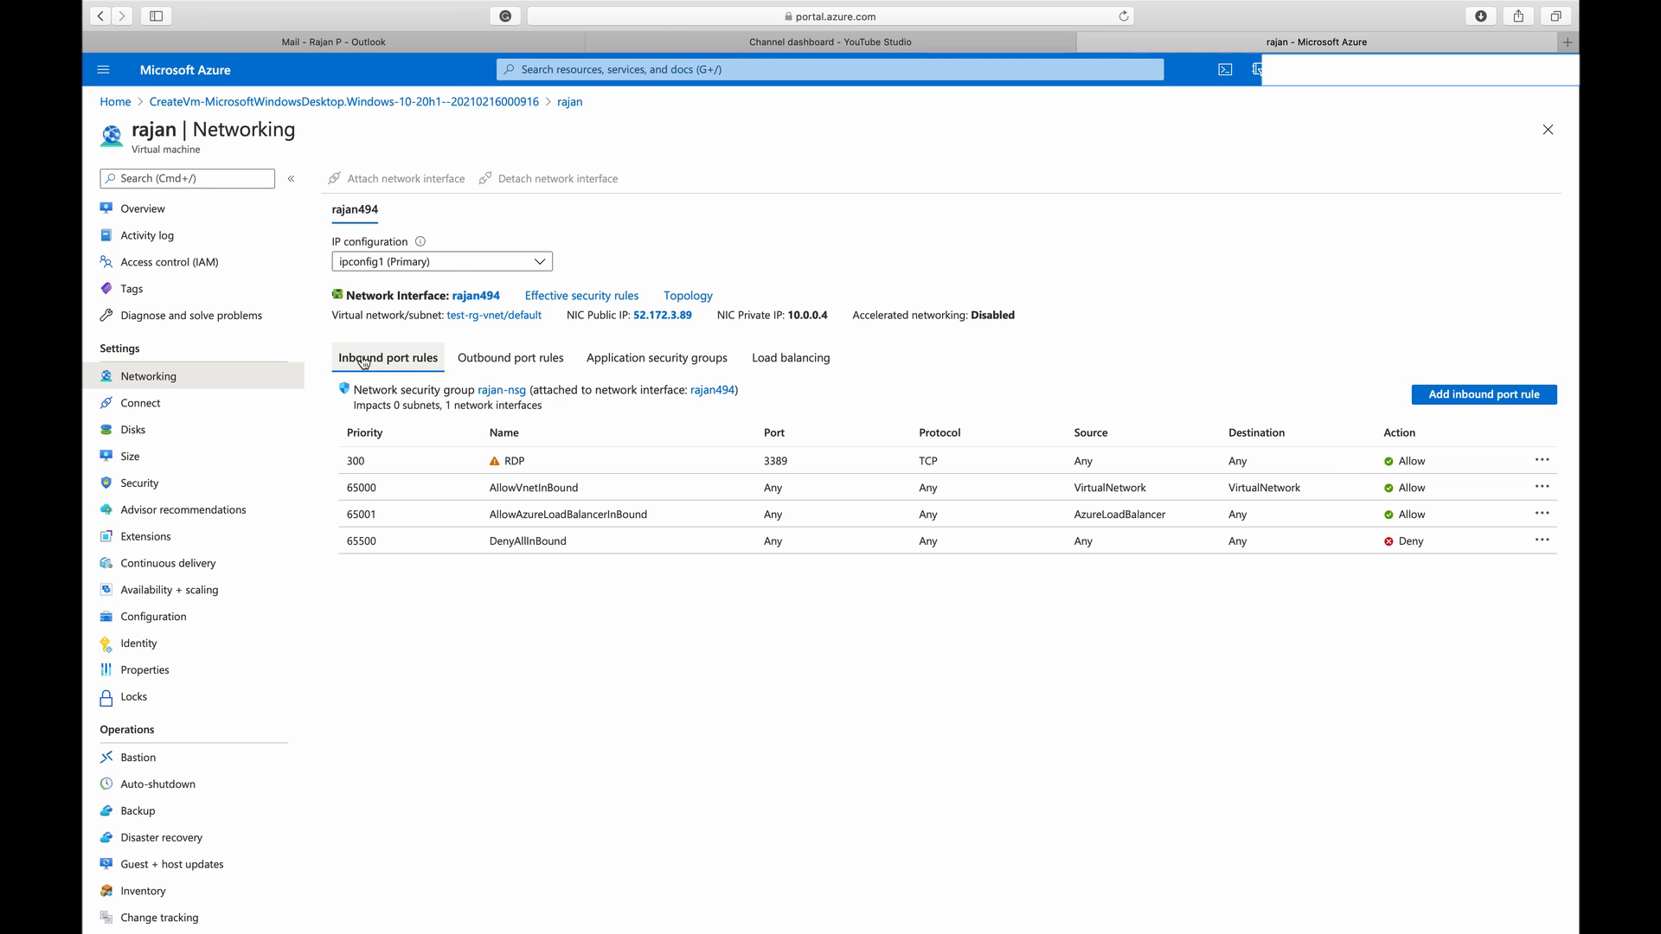
# View the virtual machine's outbound port rules, its RDP connection settings, and its OS disk's storage type and size
pyautogui.click(517, 363)
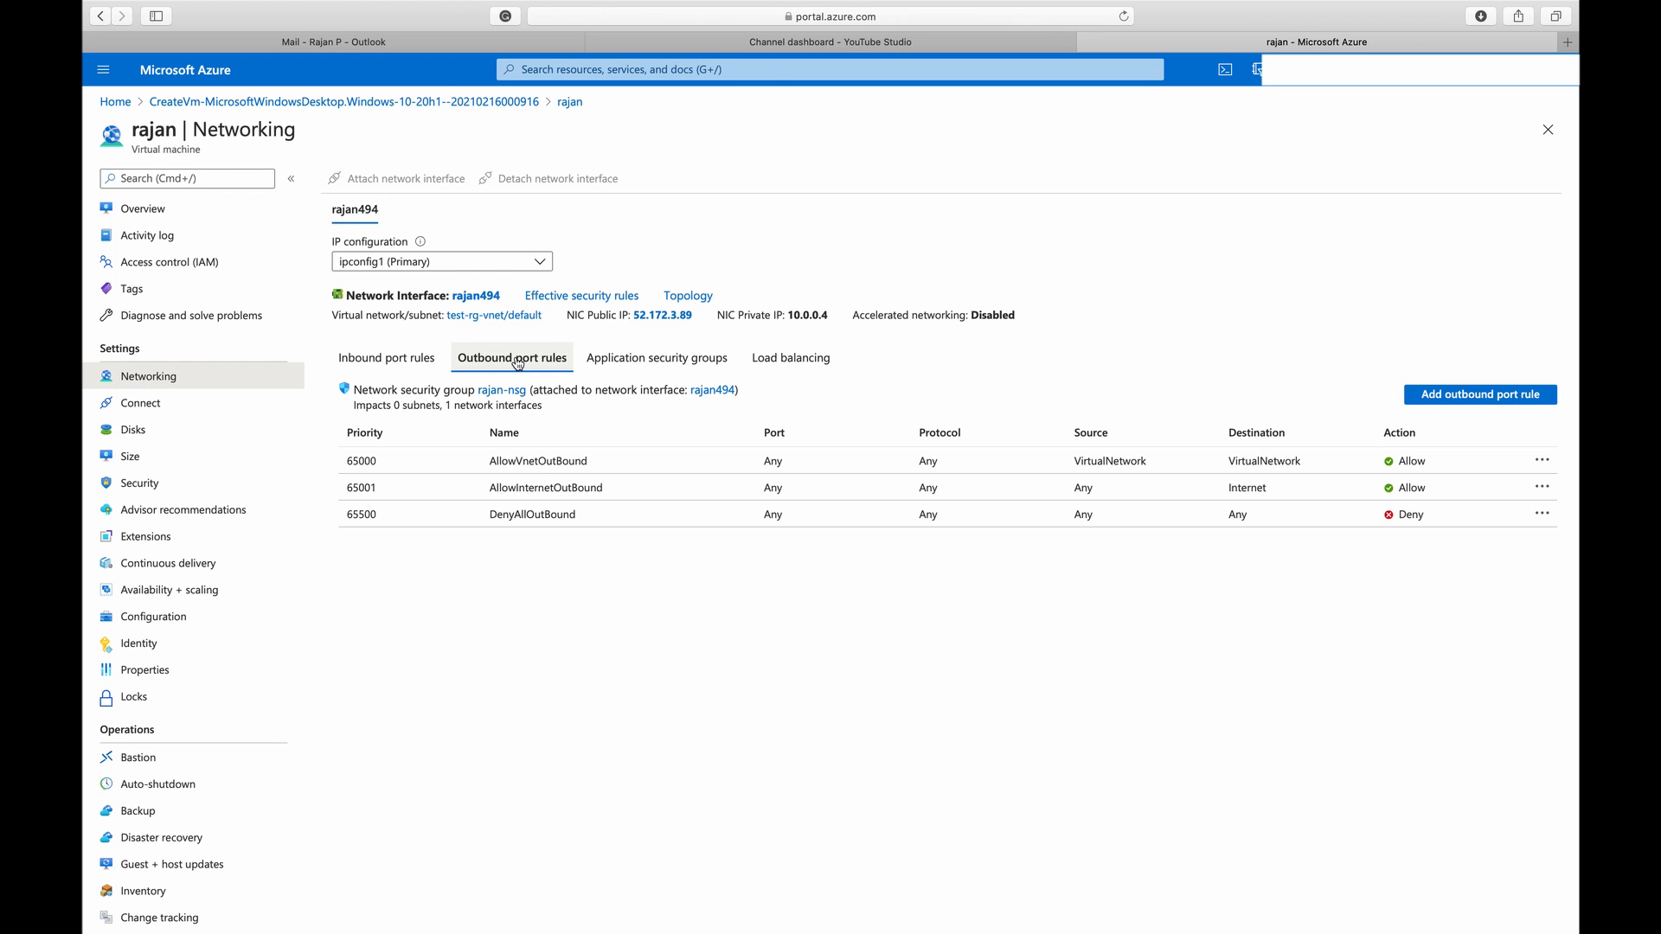
pyautogui.click(256, 407)
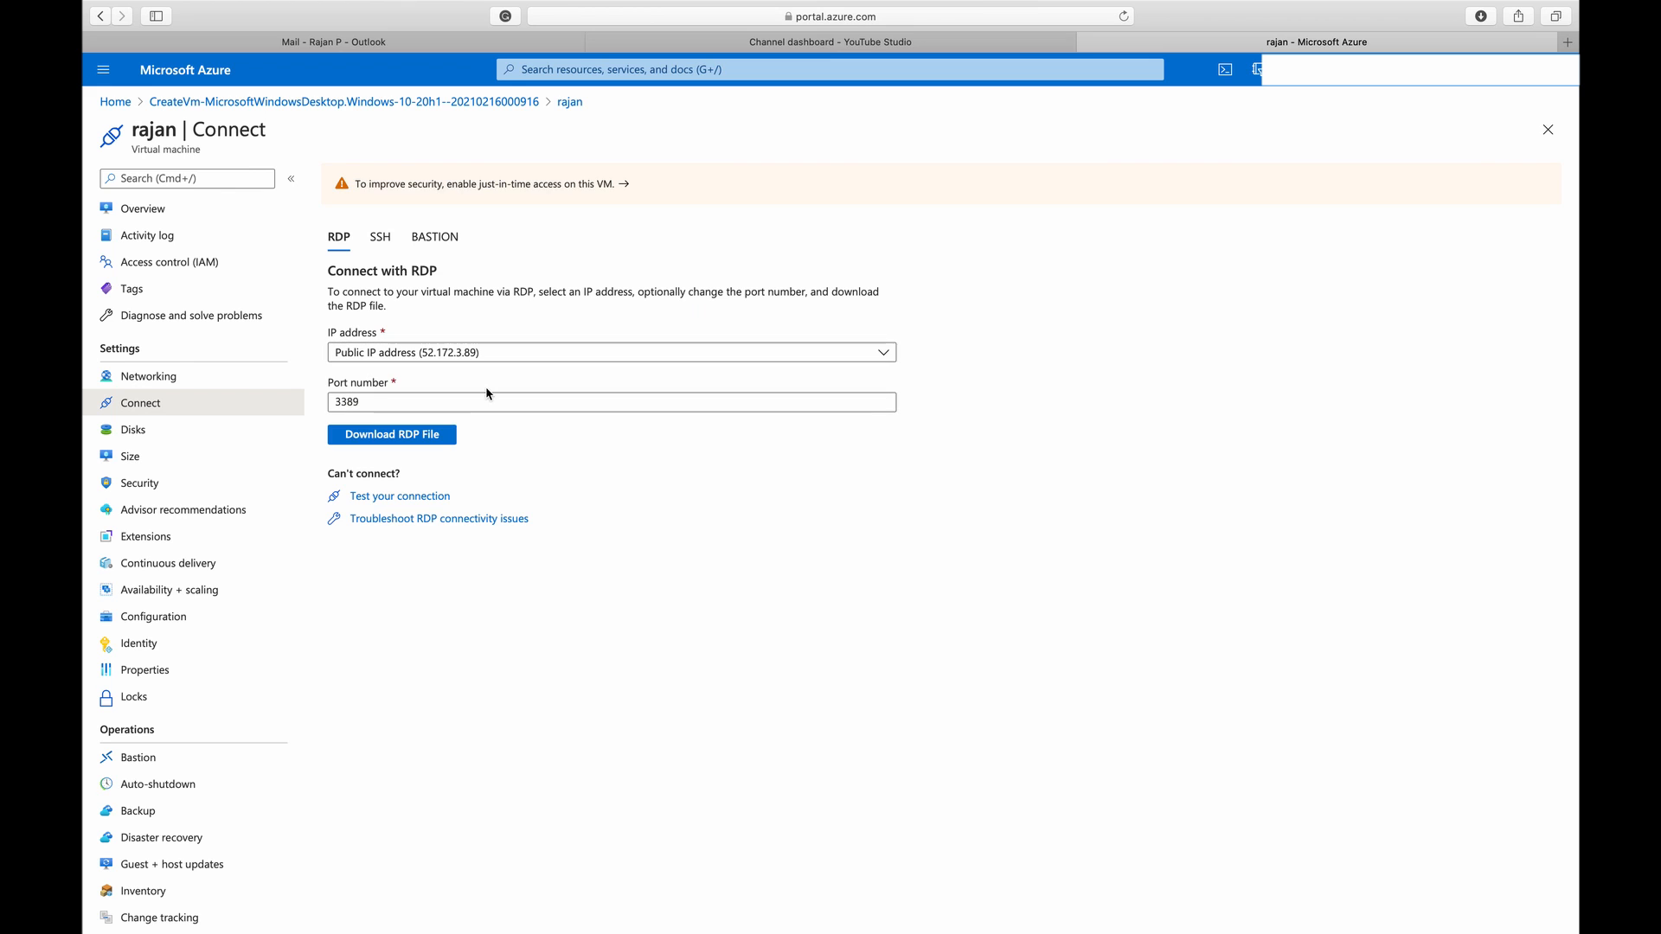
pyautogui.click(216, 431)
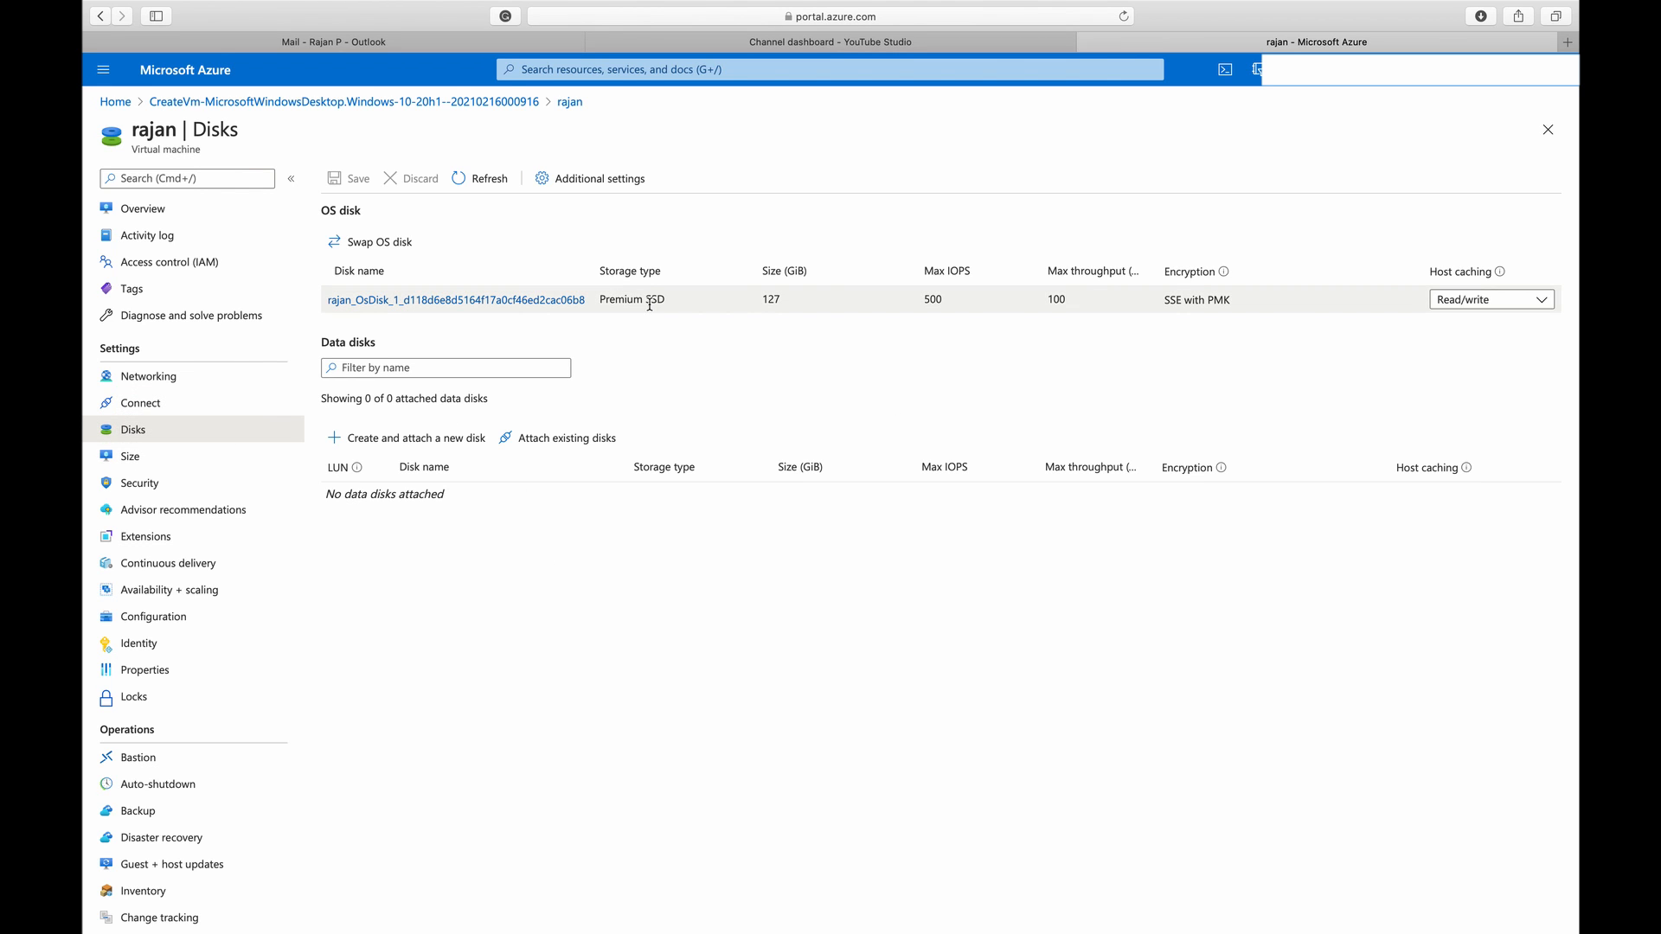
pyautogui.moveTo(604, 301); pyautogui.dragTo(661, 301)
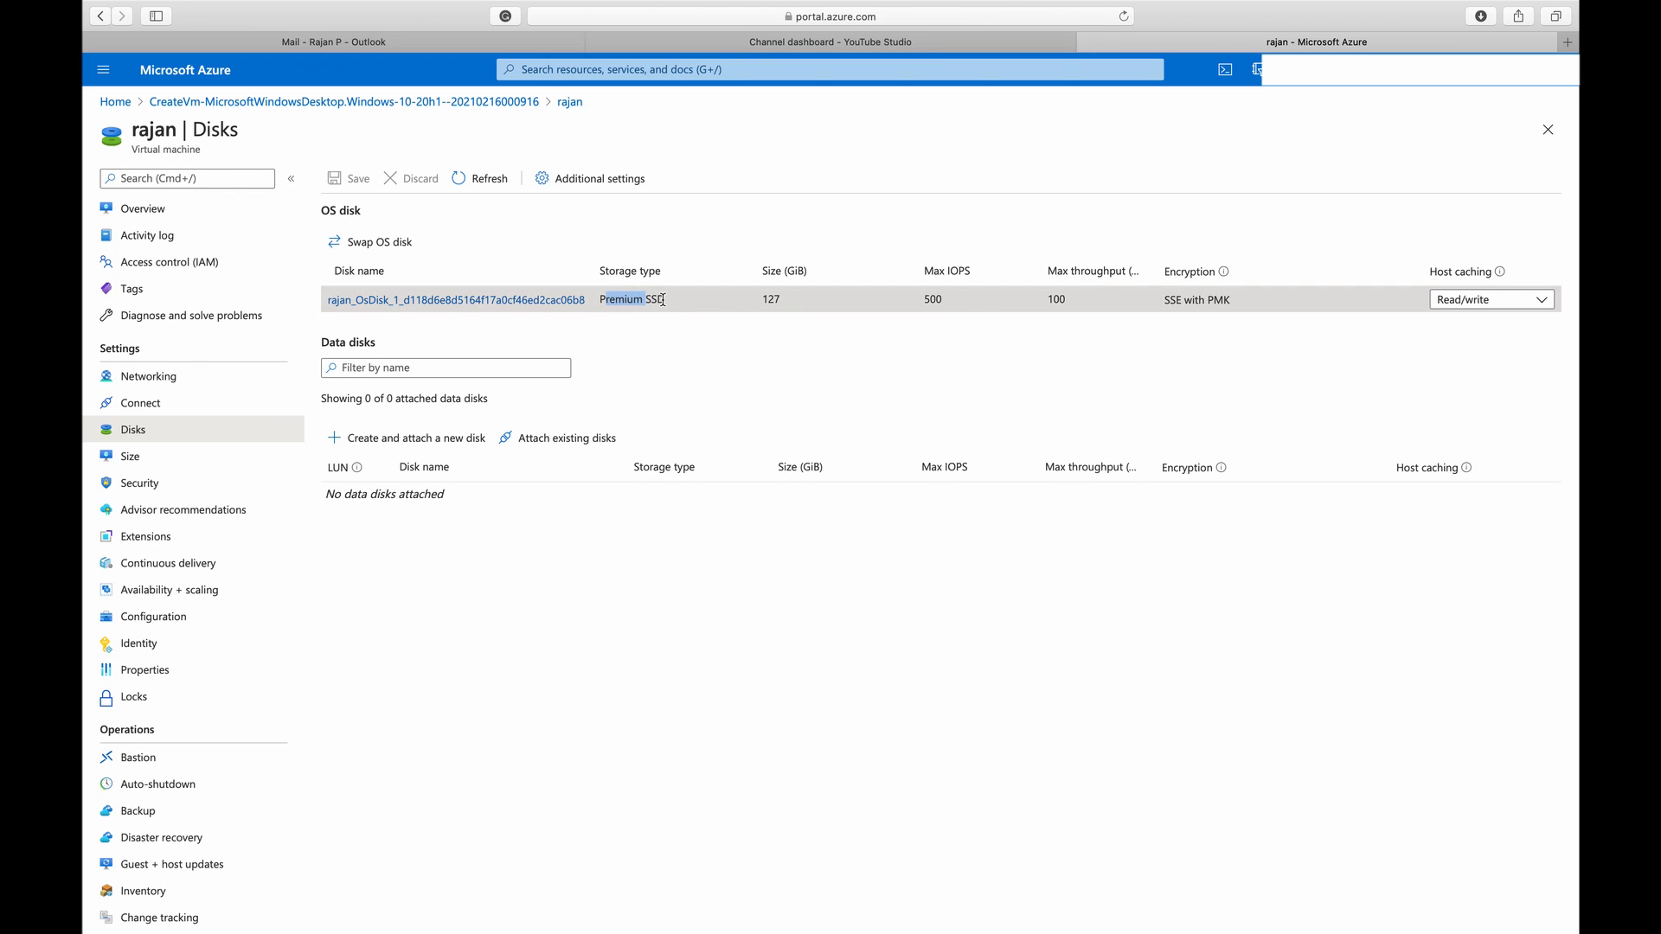
pyautogui.click(675, 305)
pyautogui.tripleClick(782, 302)
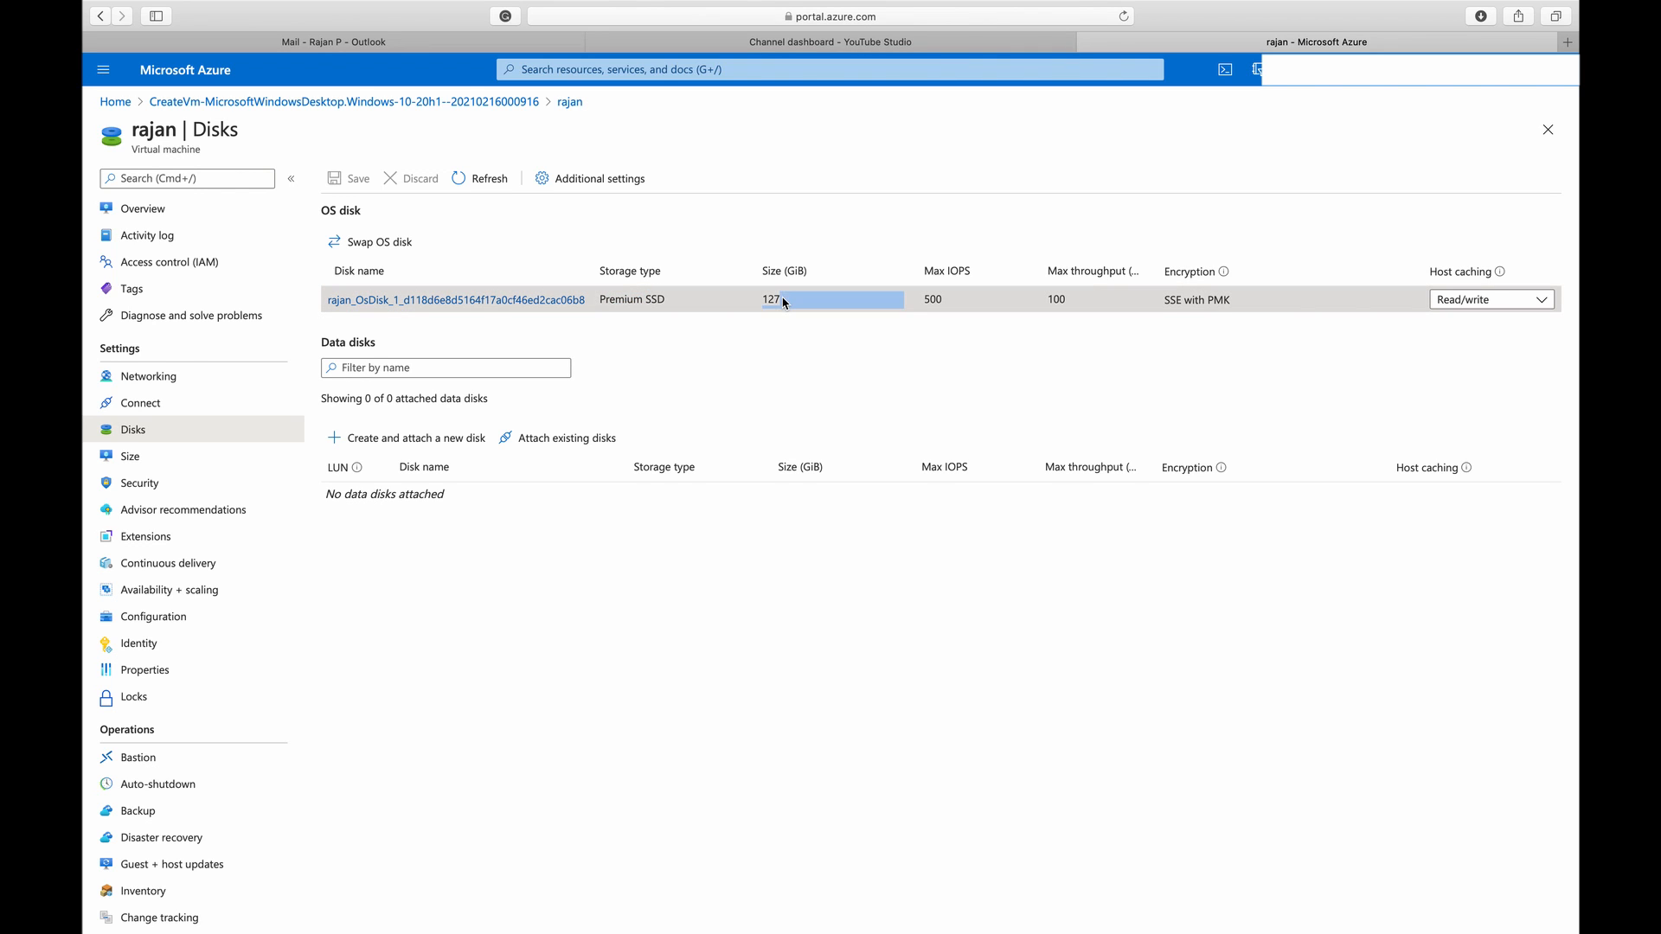
pyautogui.click(788, 373)
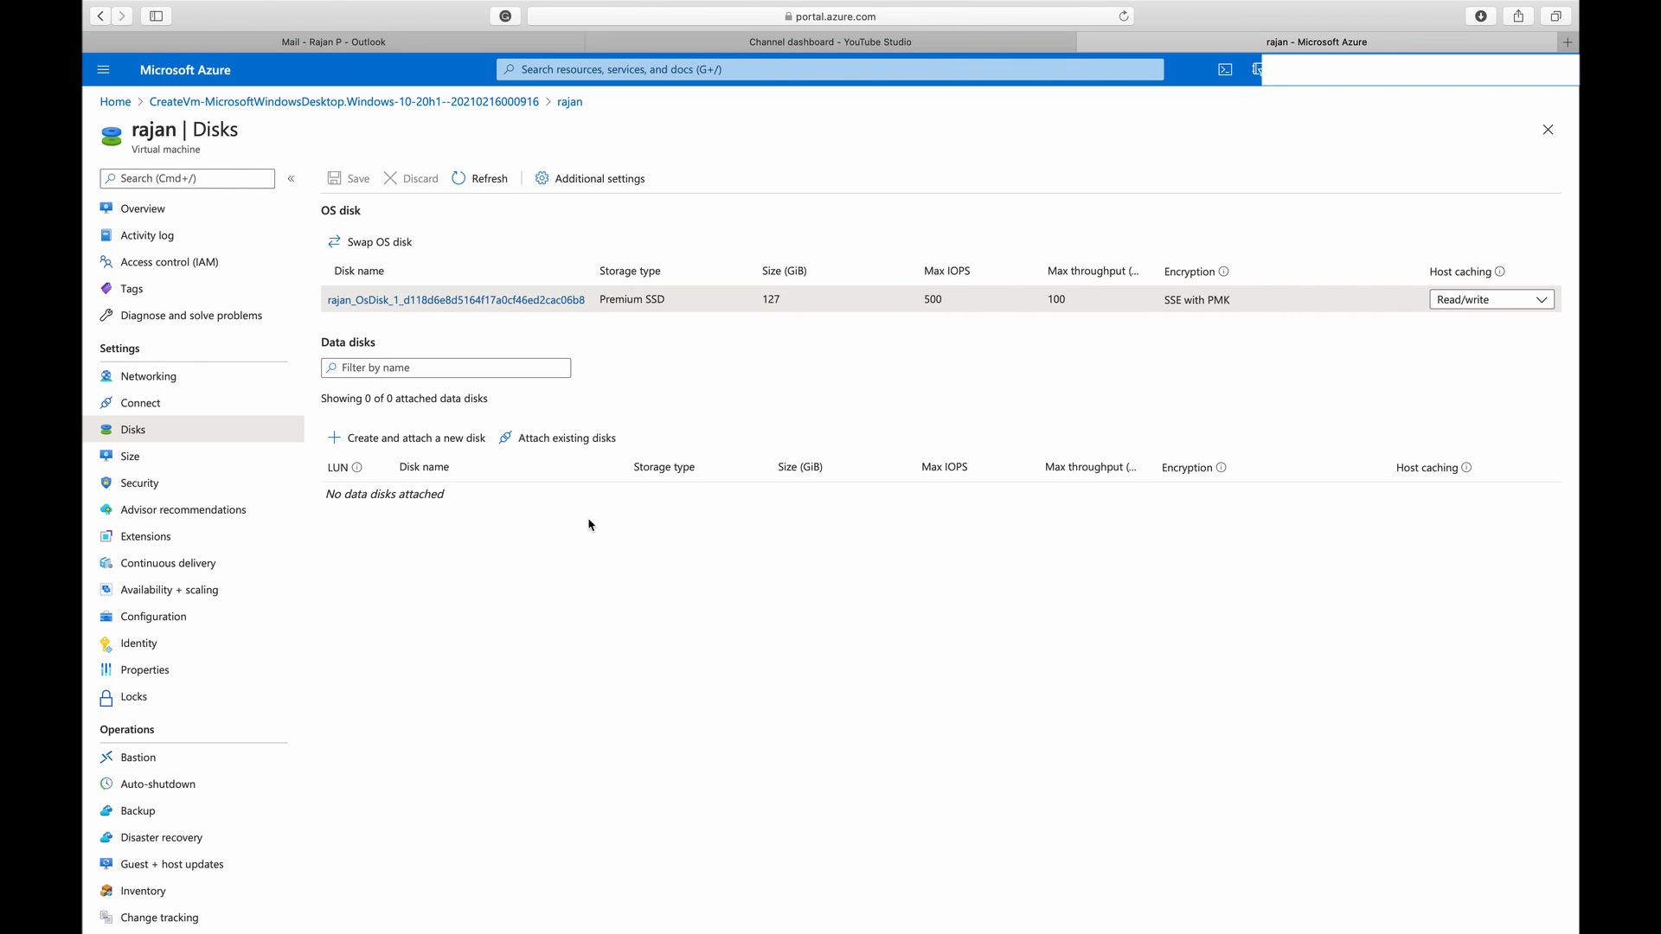
# View the virtual machine's available sizes, security overview and Advisor recommendations
pyautogui.click(173, 456)
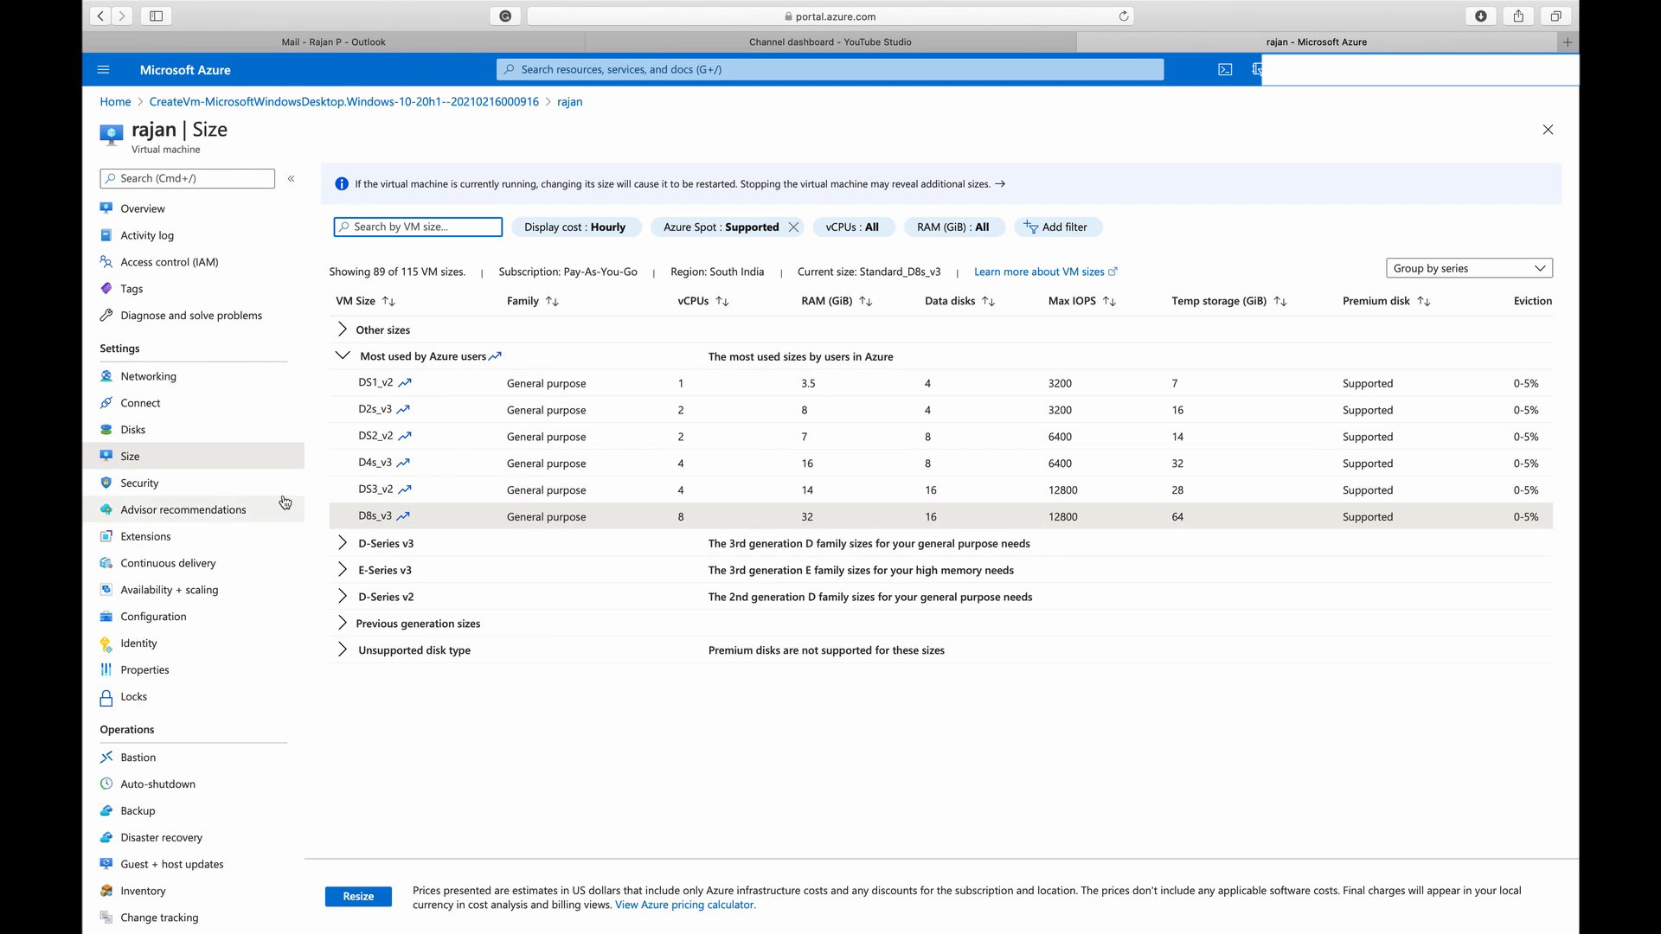
pyautogui.click(237, 485)
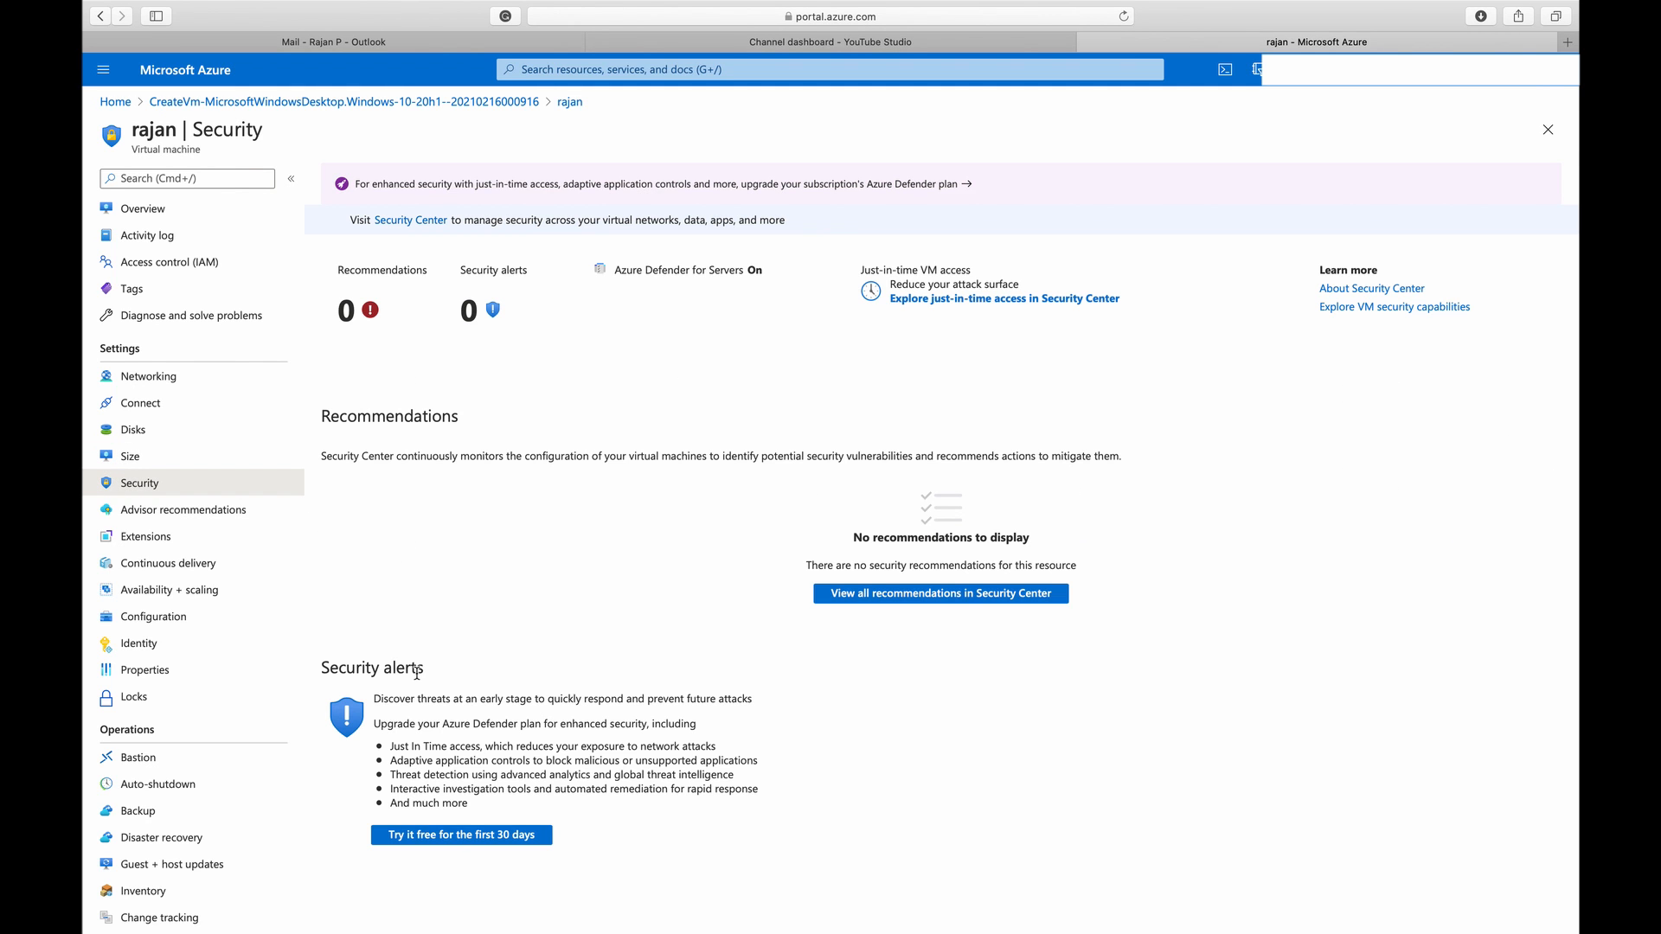
pyautogui.scroll(-2, 204, 640)
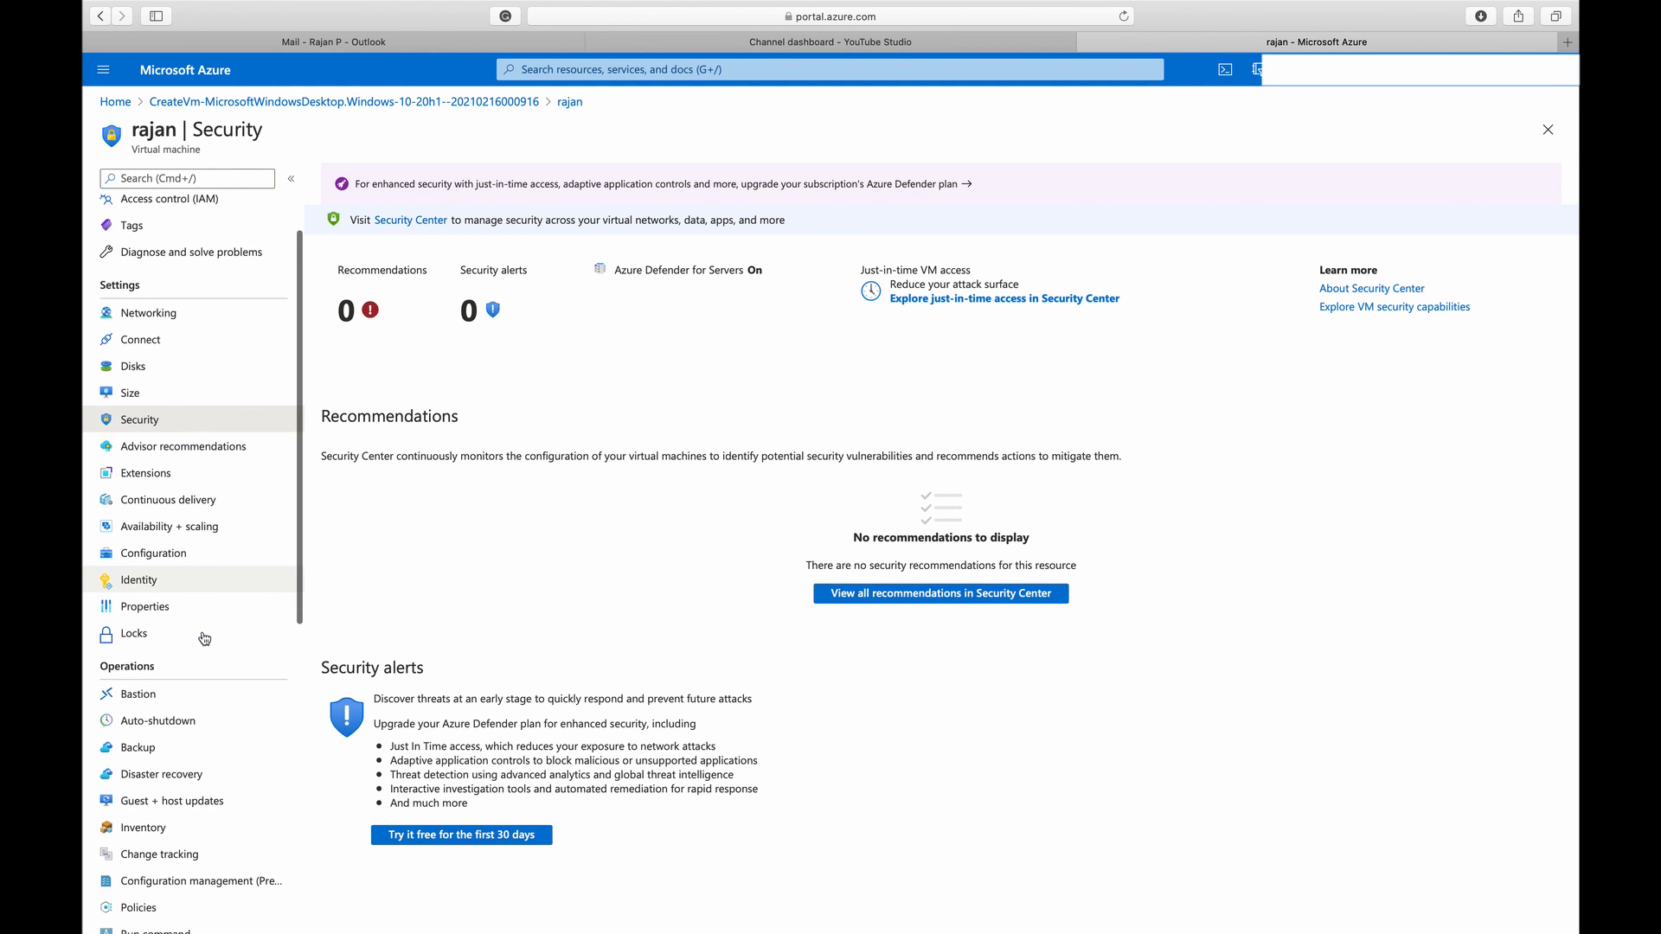
pyautogui.click(201, 447)
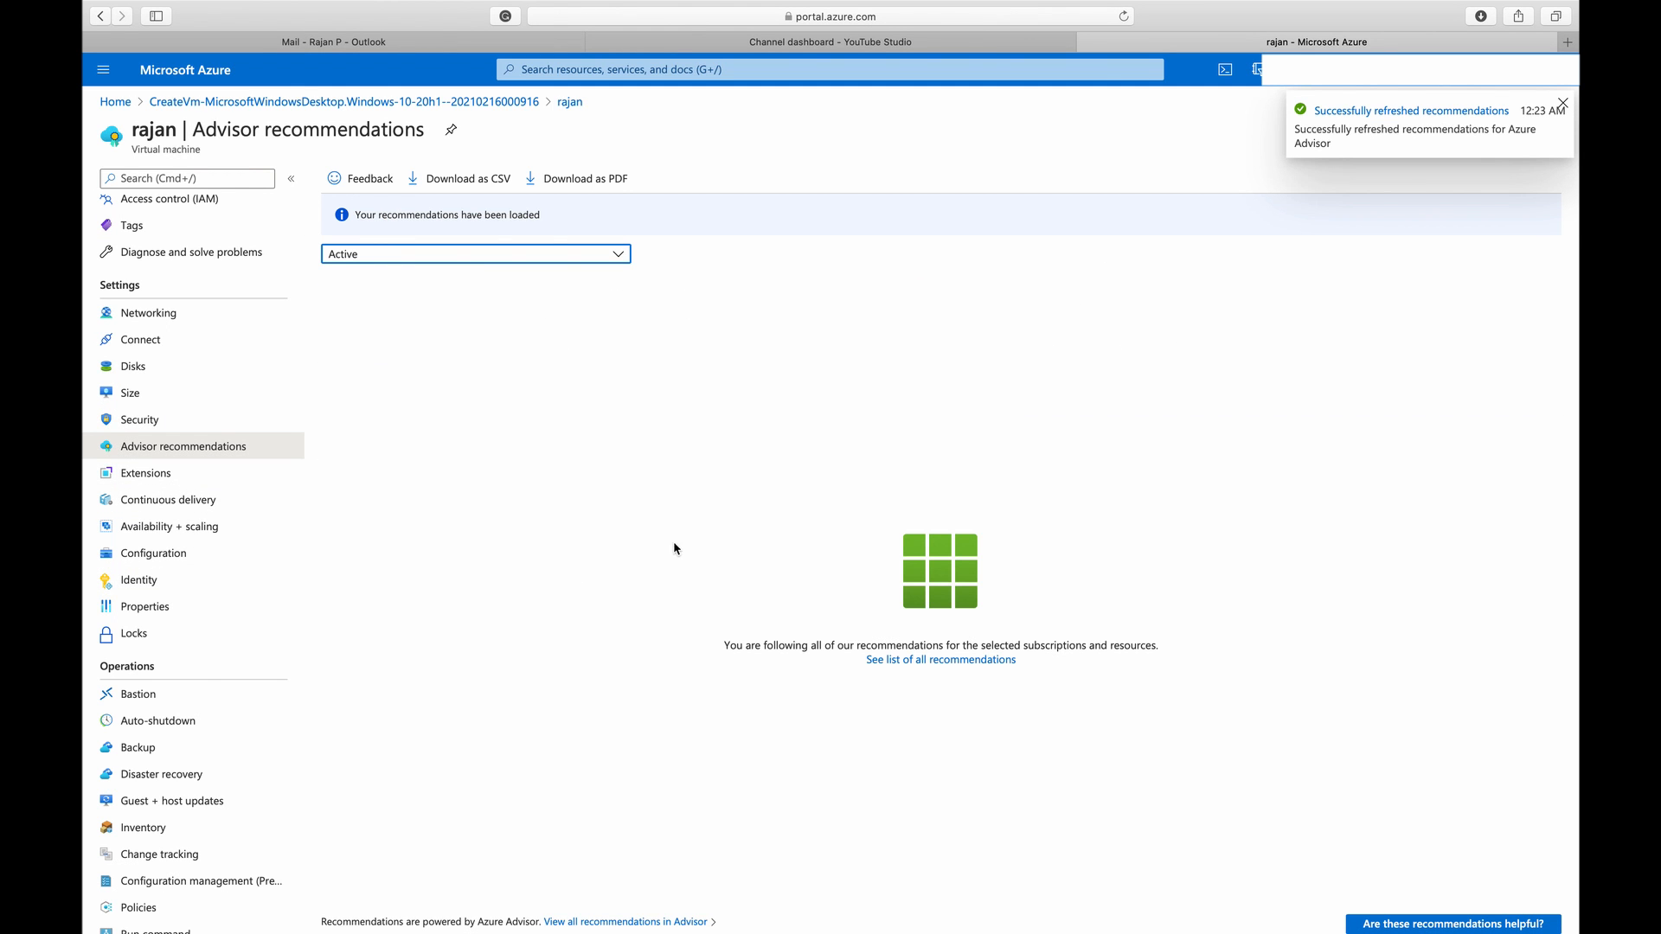
# Look through the virtual machine's configuration, continuous delivery, availability and scaling, identity and properties pages
pyautogui.click(154, 552)
pyautogui.click(174, 500)
pyautogui.click(177, 528)
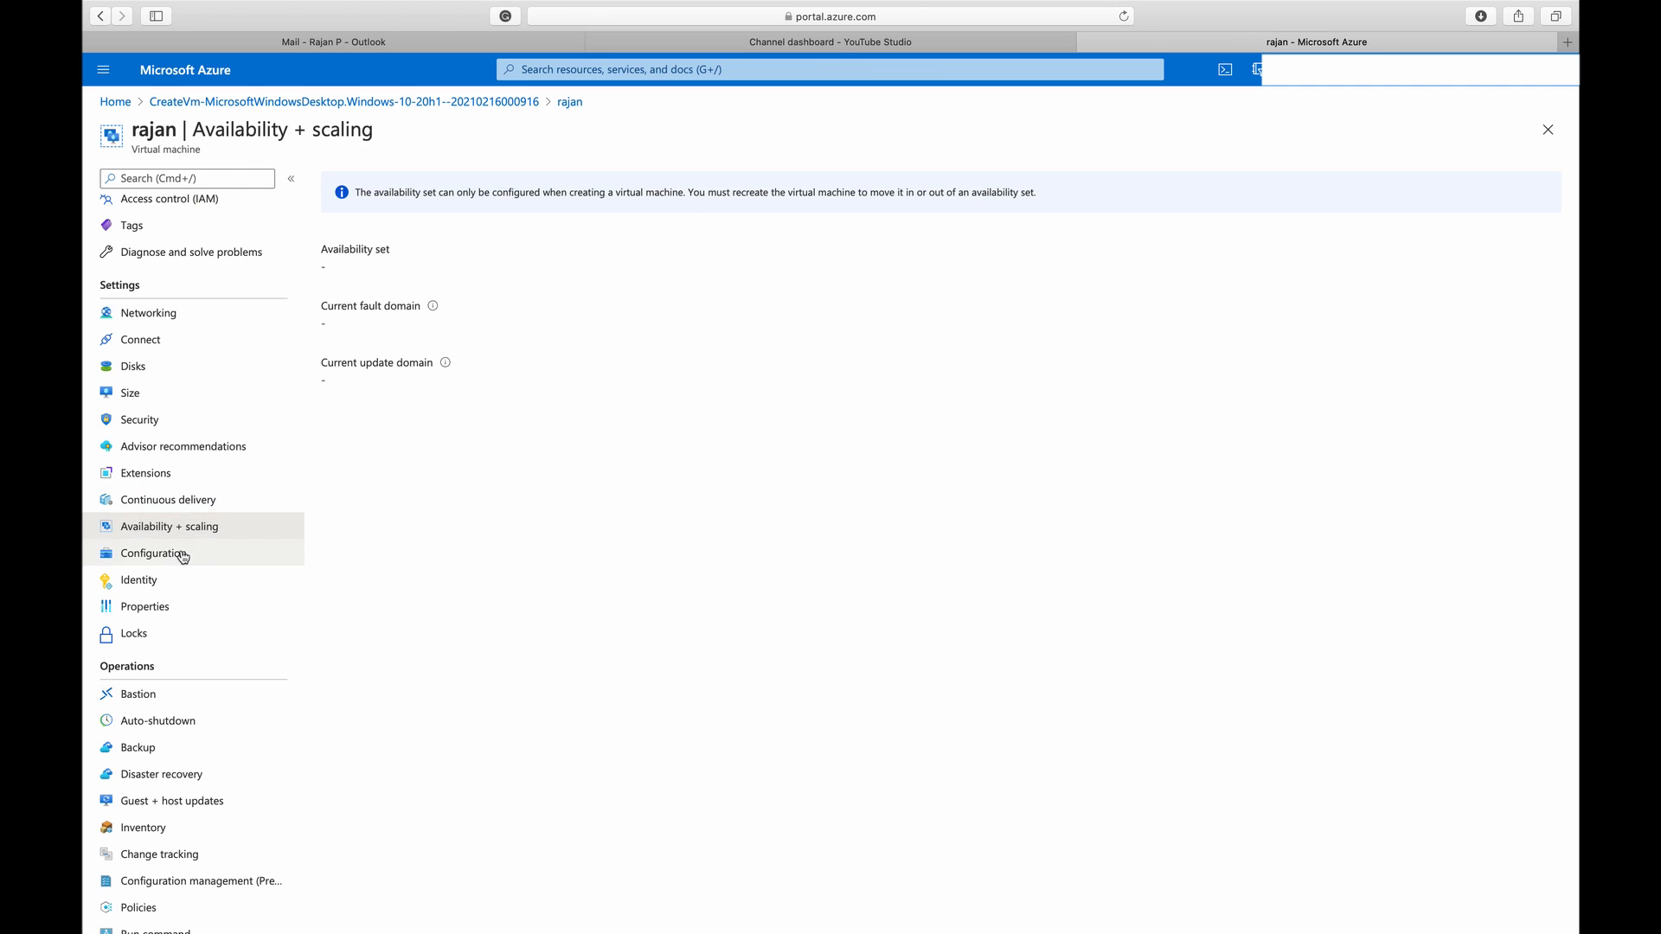
pyautogui.click(180, 556)
pyautogui.click(181, 589)
pyautogui.click(179, 609)
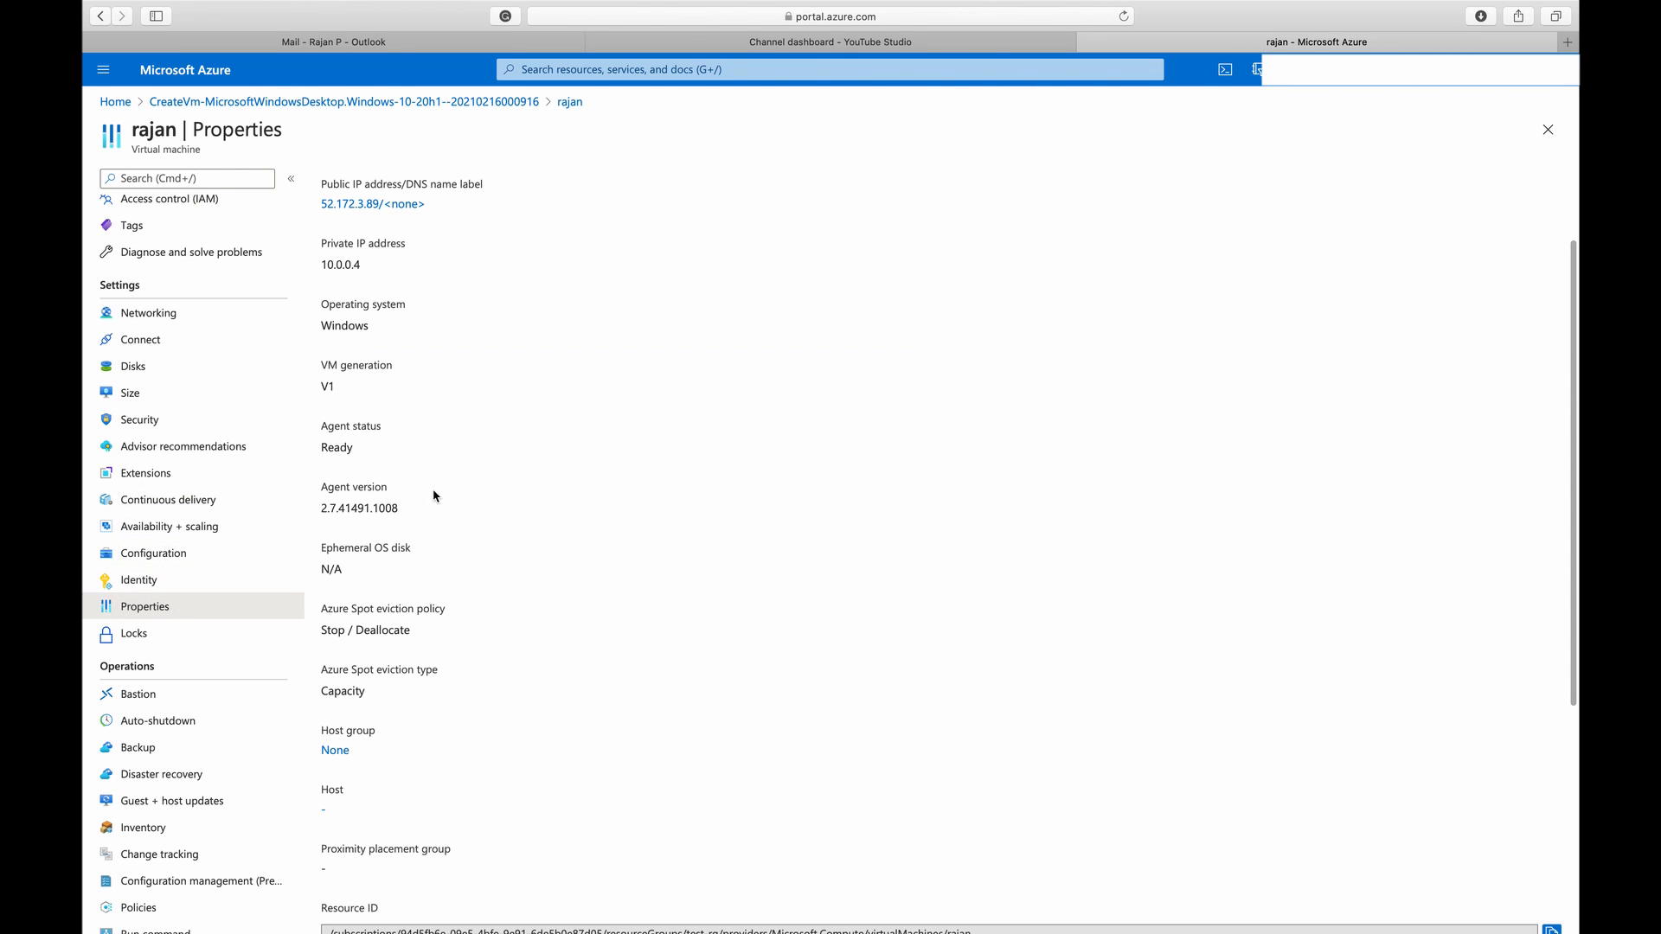
# Look through the virtual machine's Bastion page and its monitoring options, including Insights and Logs
pyautogui.scroll(-1, 190, 692)
pyautogui.scroll(-4, 197, 734)
pyautogui.click(192, 334)
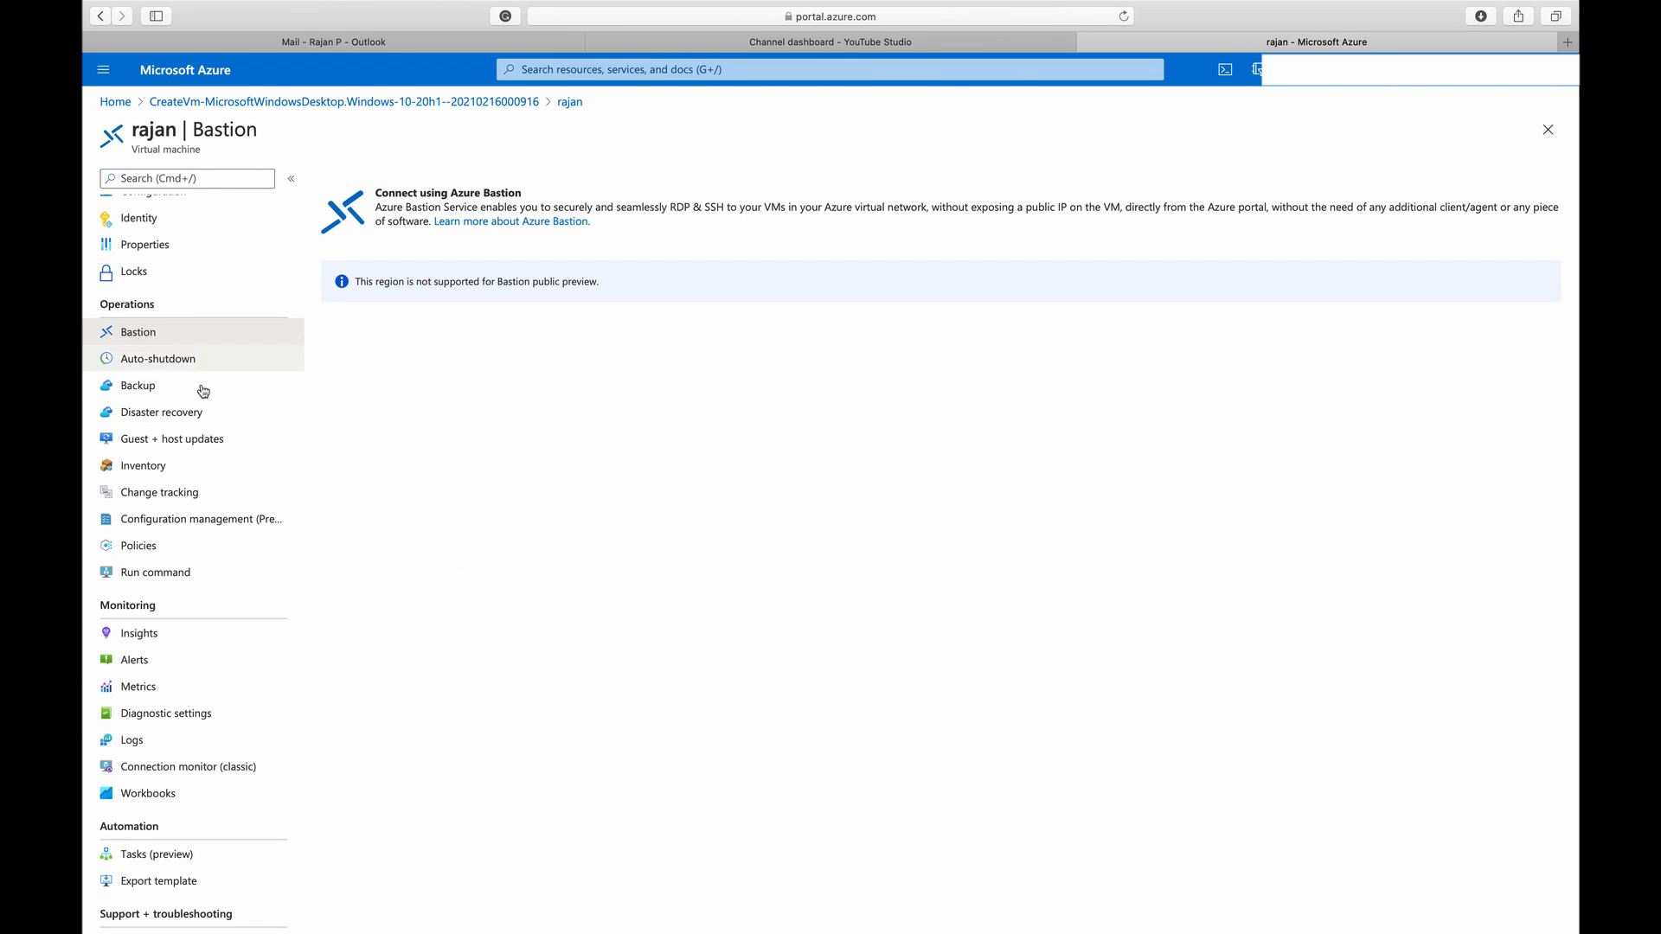
pyautogui.scroll(-1, 190, 571)
pyautogui.scroll(-2, 189, 571)
pyautogui.click(164, 514)
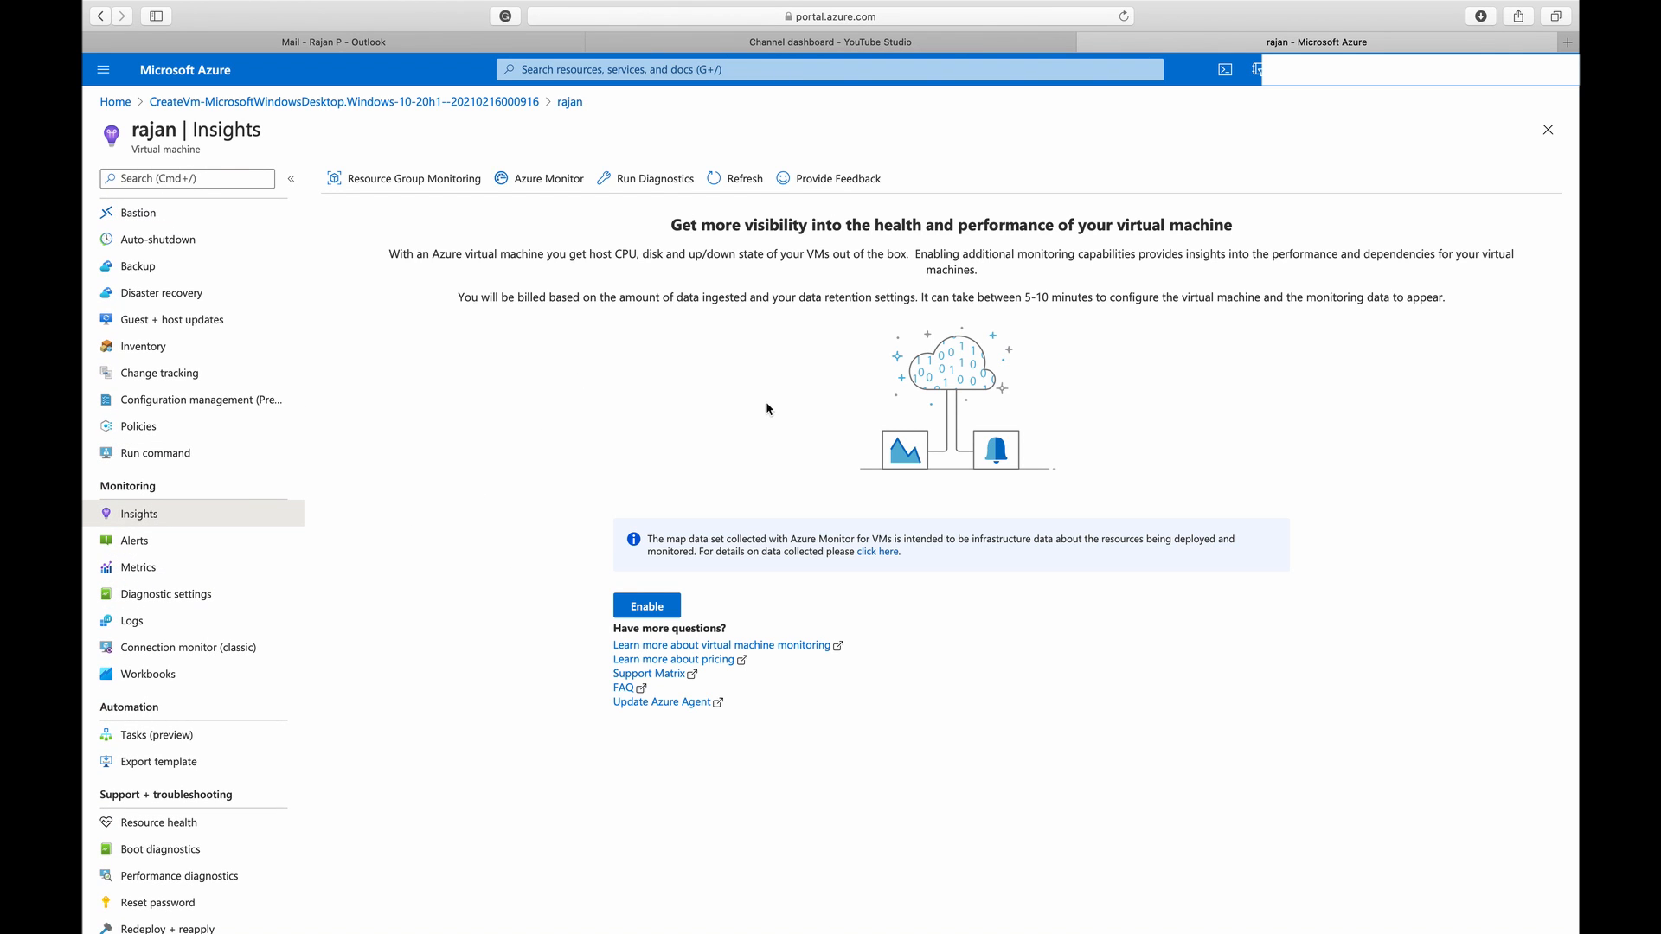
pyautogui.click(208, 620)
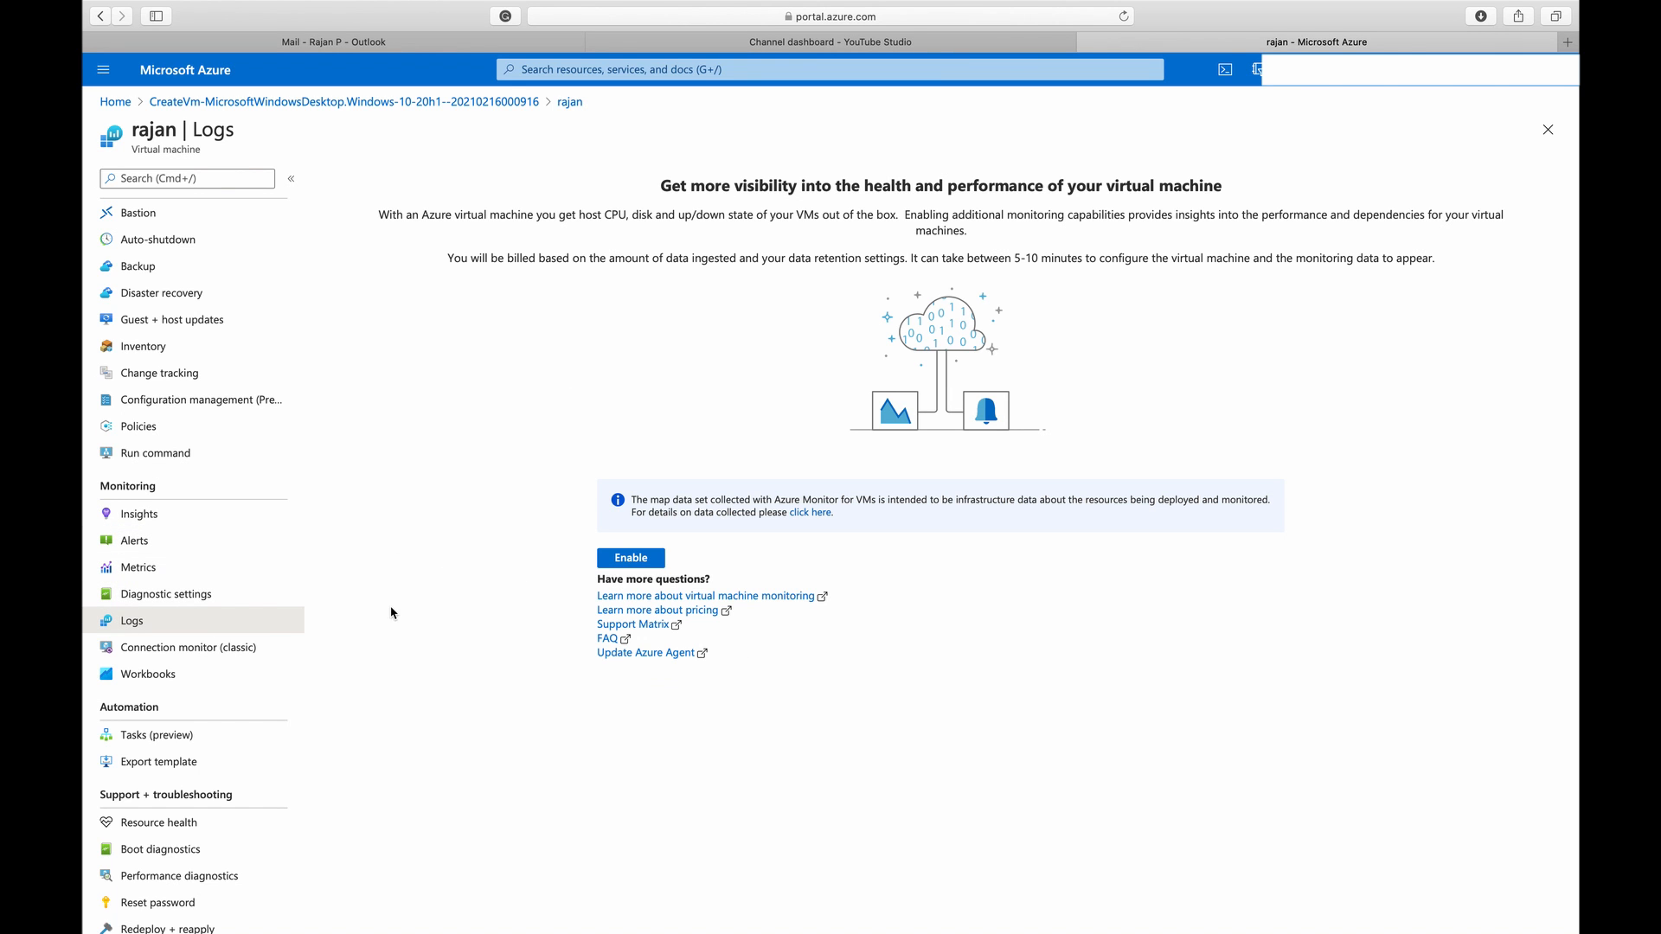
pyautogui.doubleClick(166, 609)
pyautogui.scroll(-1, 426, 666)
pyautogui.scroll(5, 277, 709)
pyautogui.scroll(-5, 211, 730)
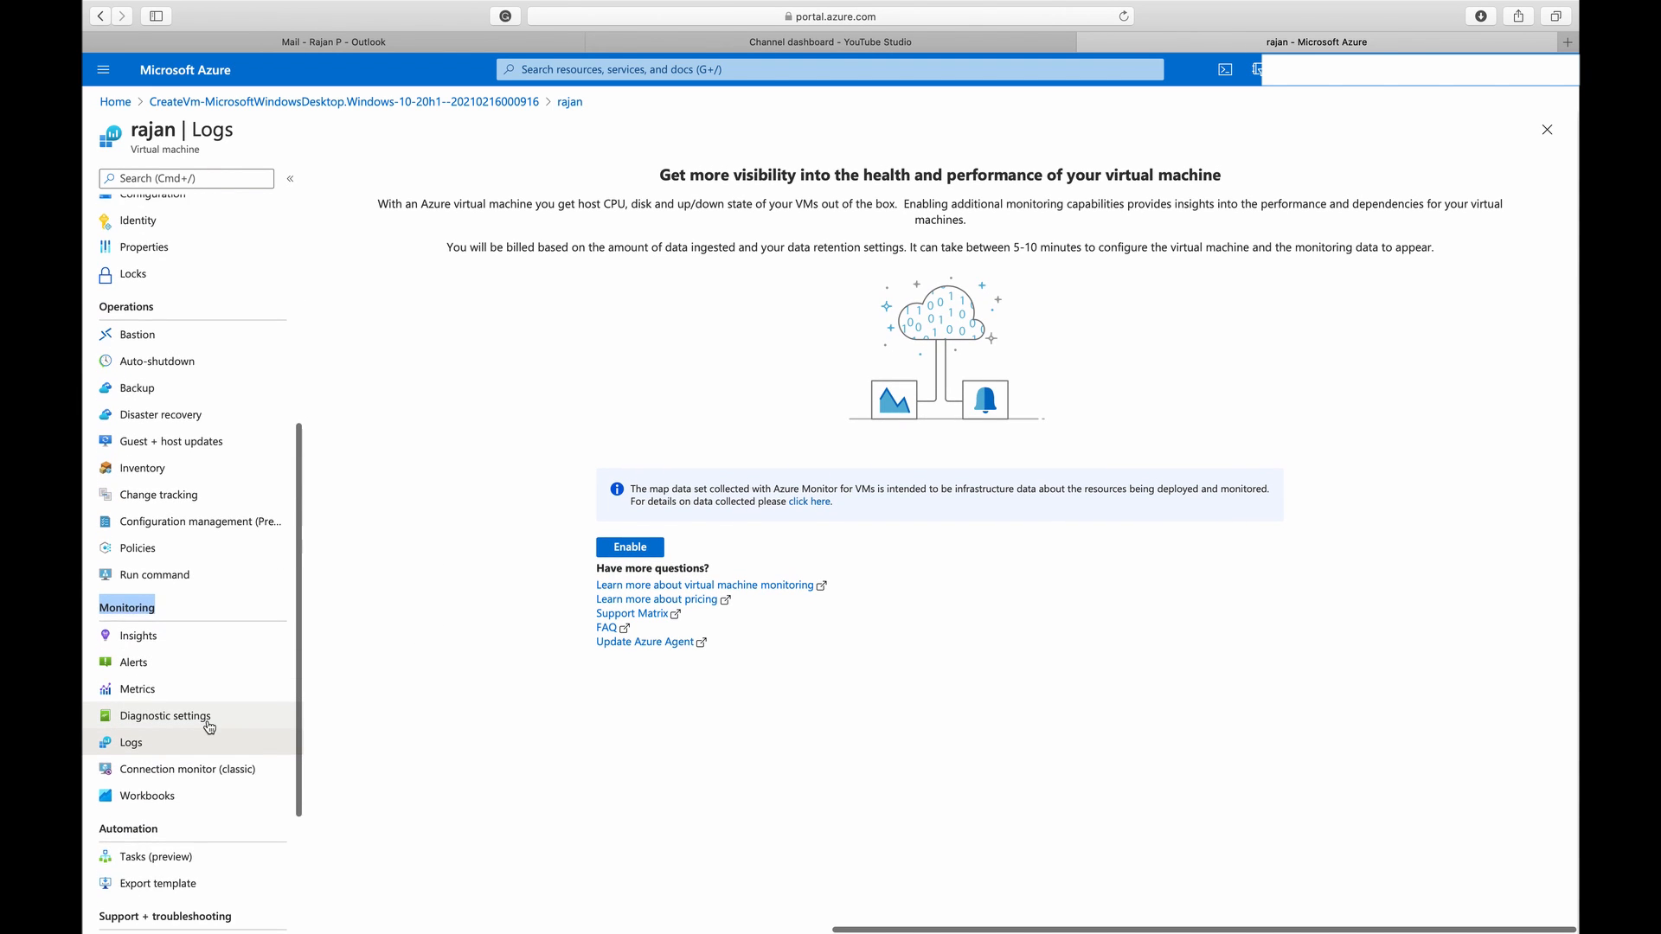
# Download the virtual machine's RDP file for its public IP address on port 3389, allowing downloads from the portal
pyautogui.scroll(7, 218, 668)
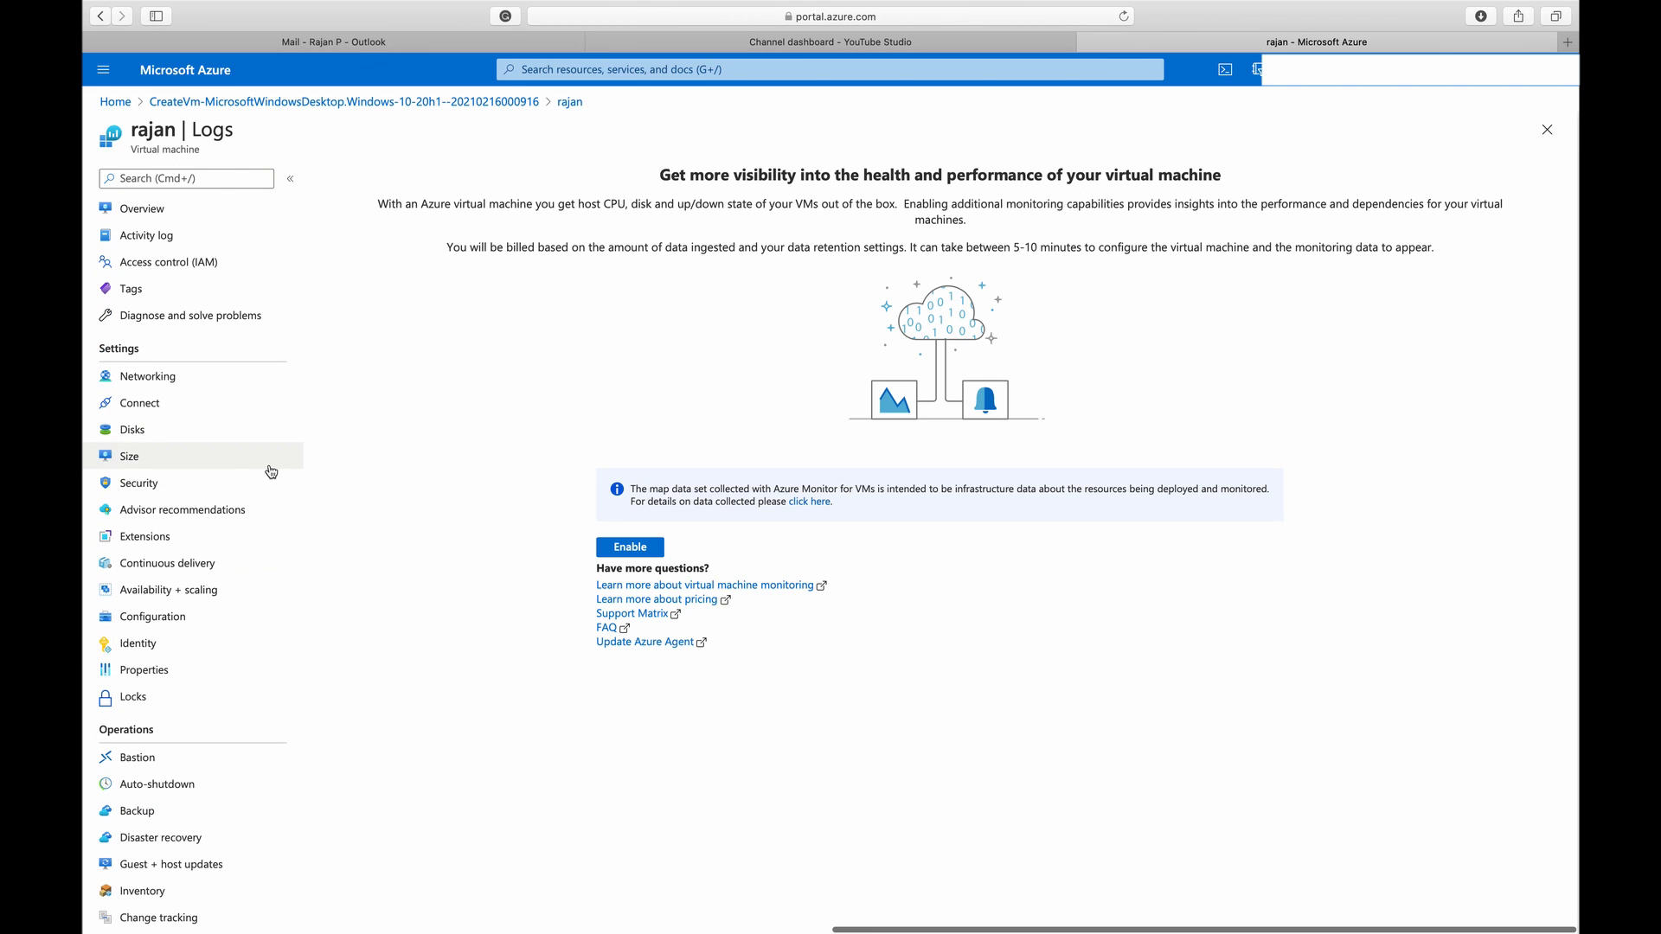
pyautogui.click(188, 403)
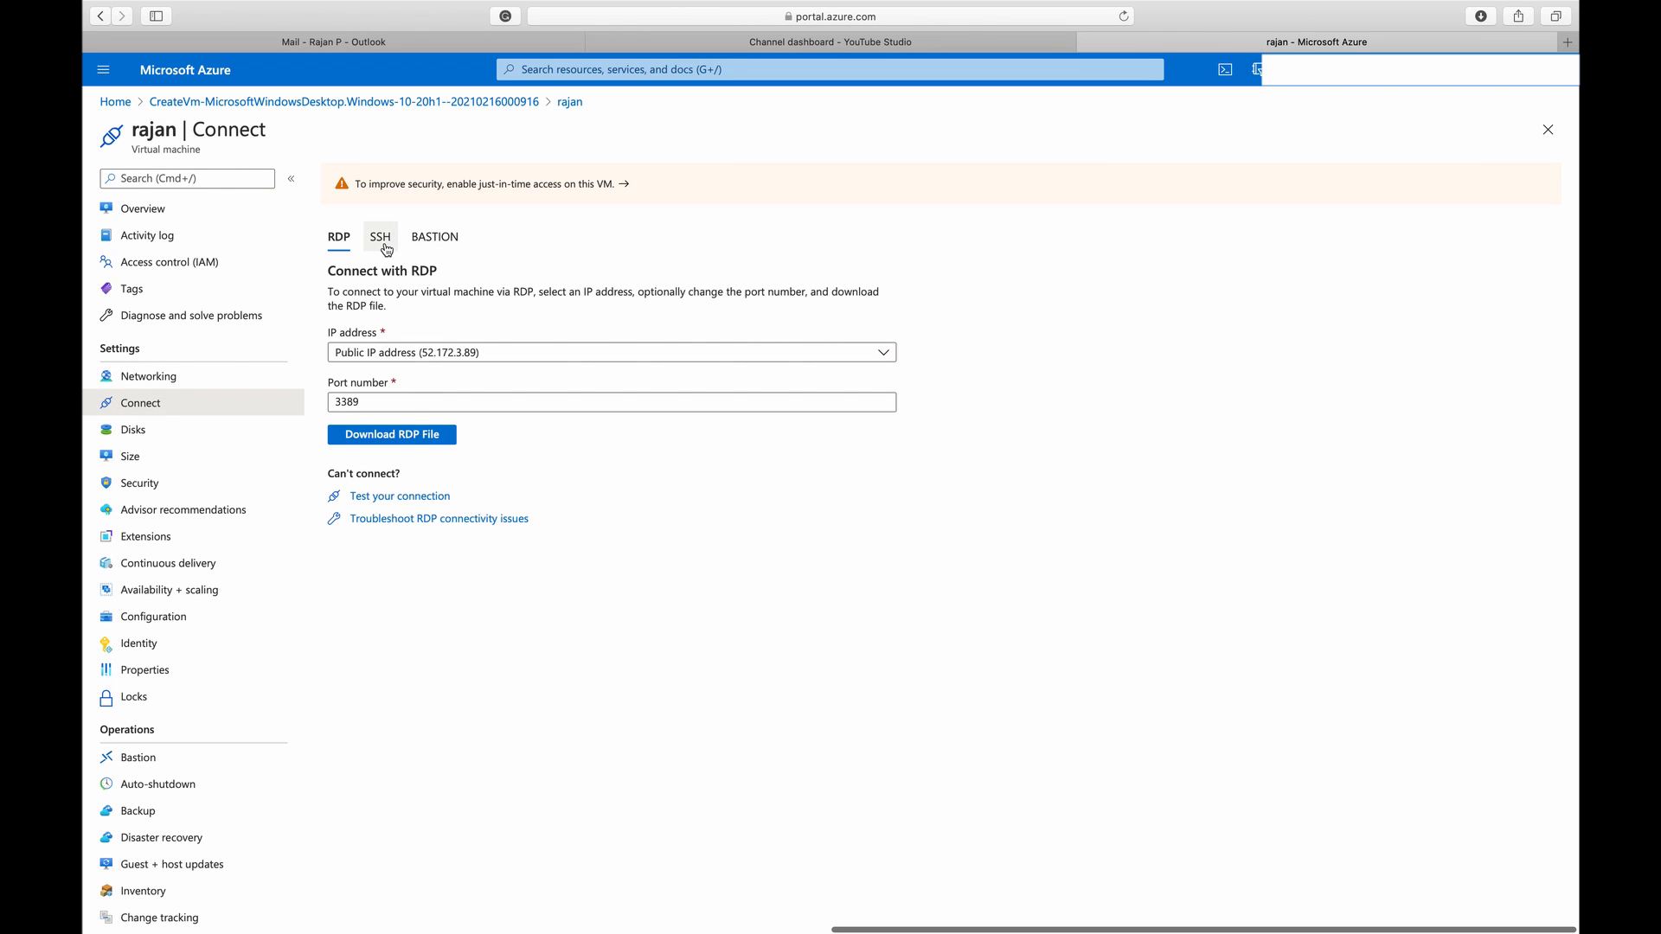
pyautogui.click(382, 436)
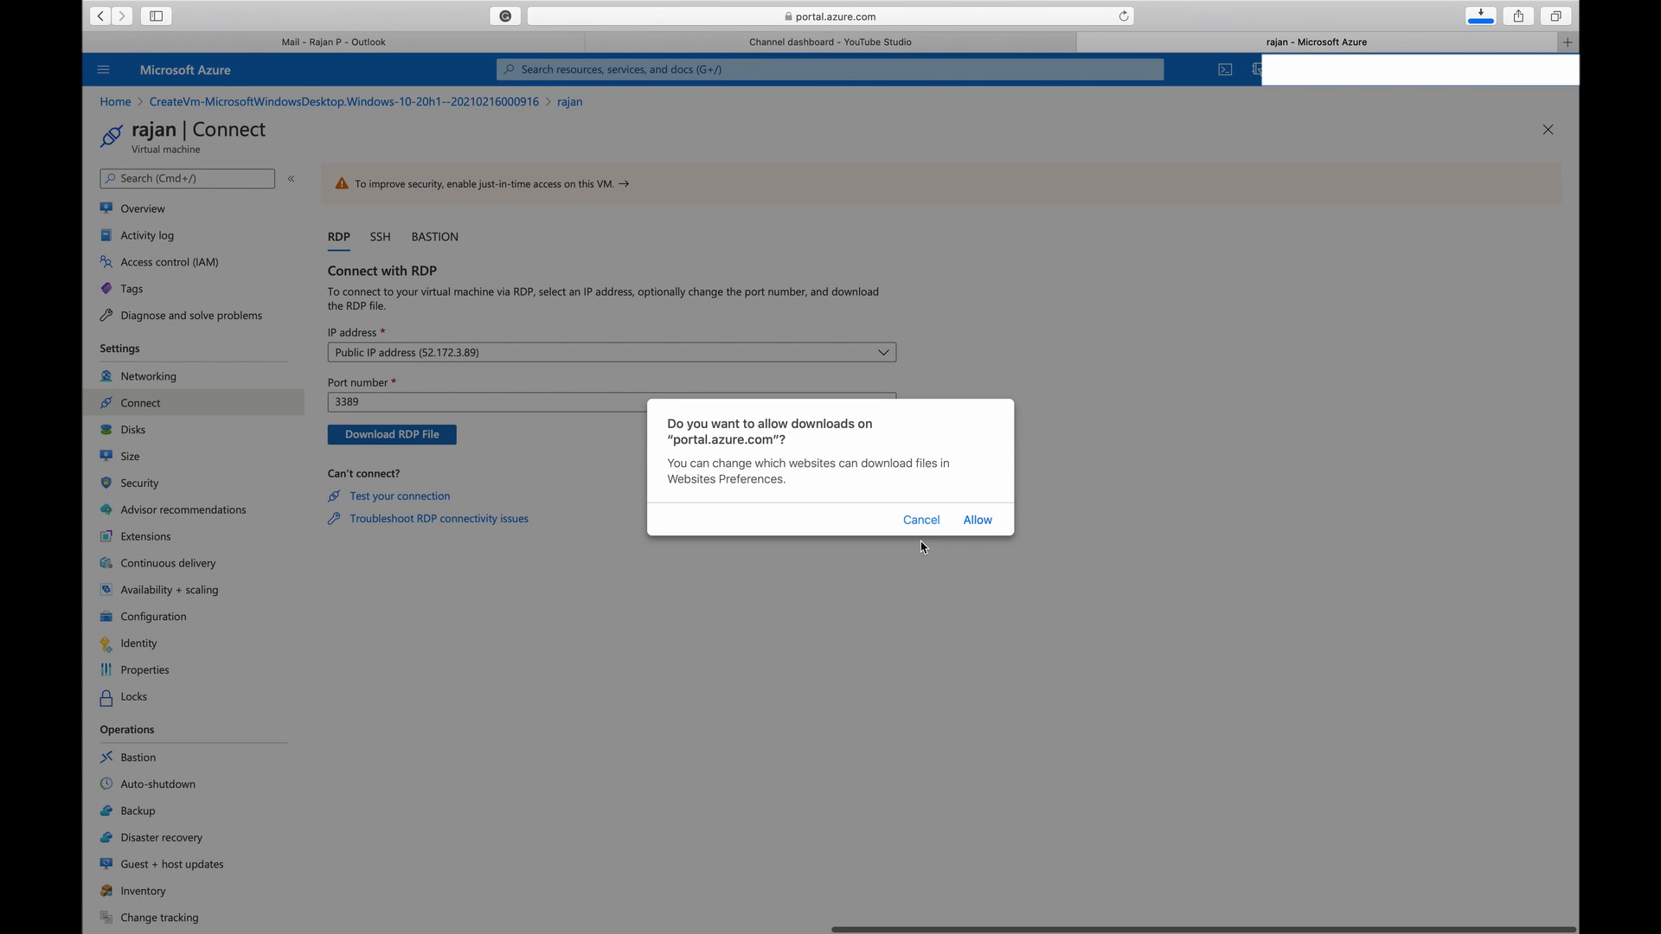
pyautogui.click(979, 521)
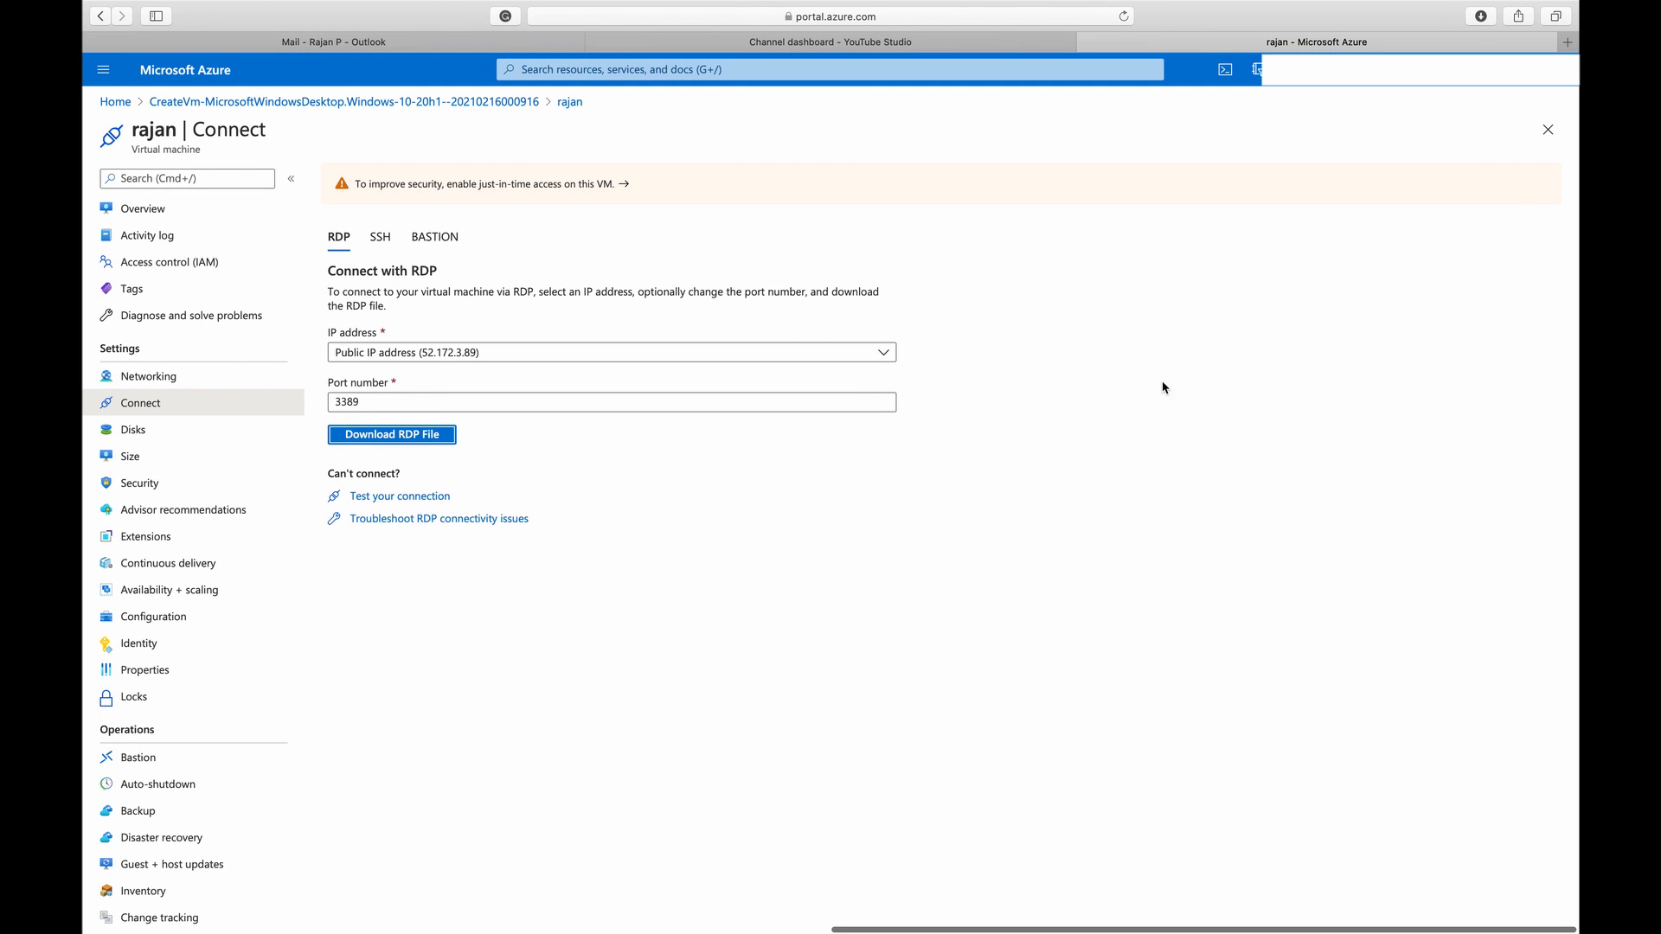
# Search the web in a new browser tab for "rdp viewer mac" and open Microsoft Remote Desktop's App Store page
pyautogui.click(1567, 41)
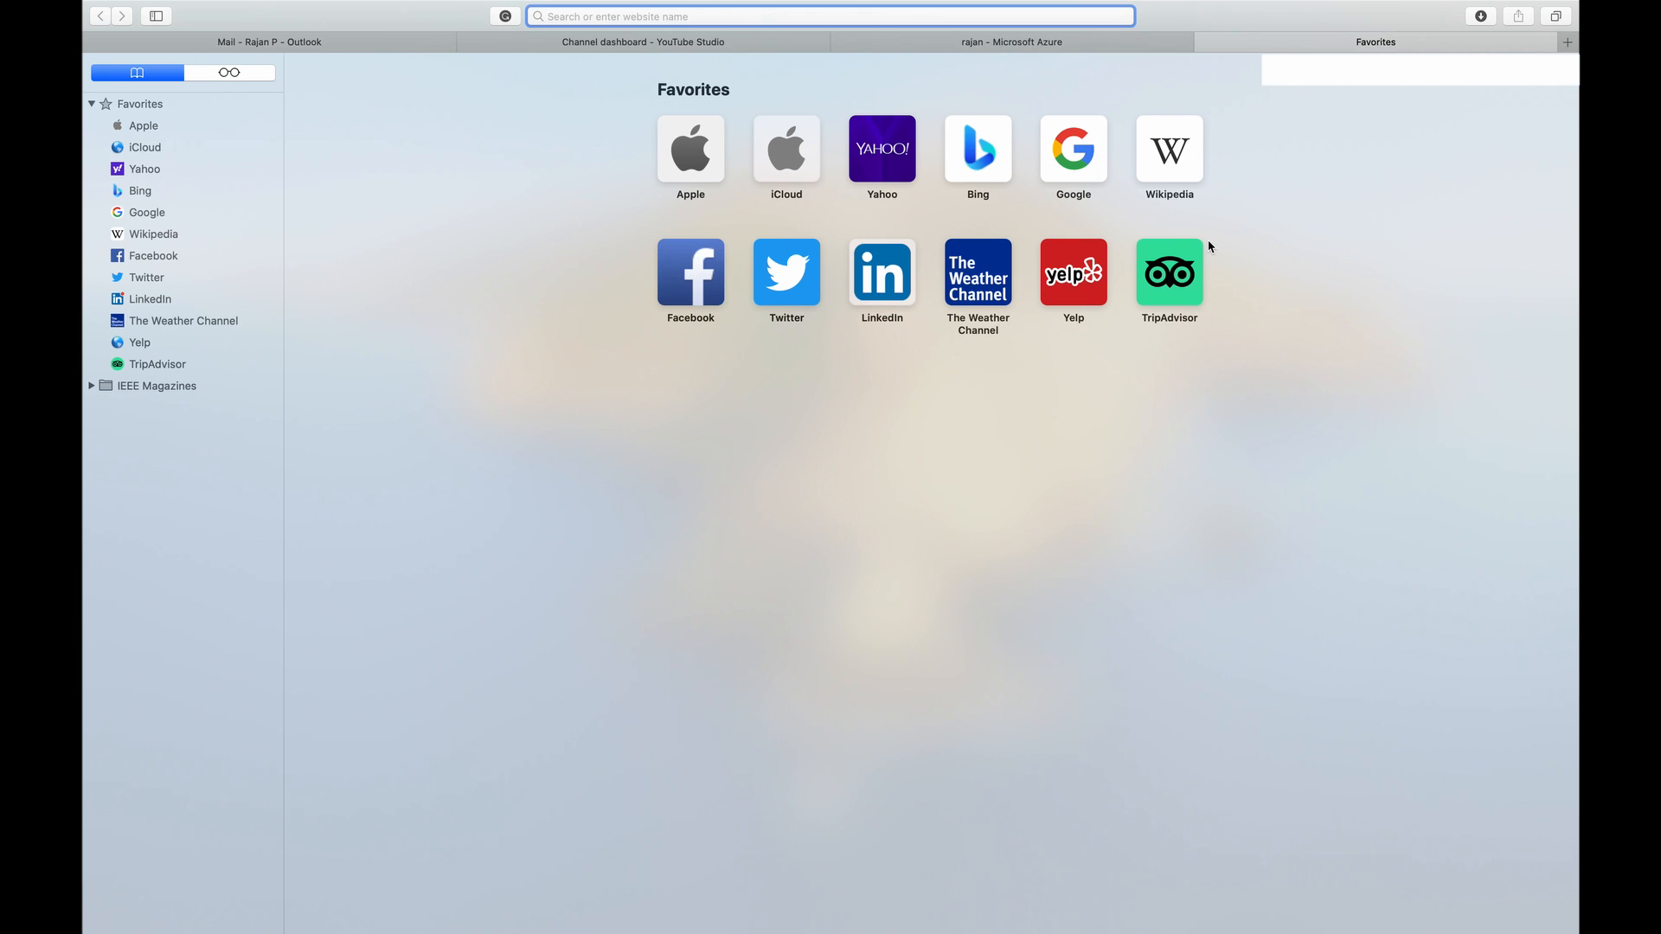
pyautogui.write('rdp viewer mac')
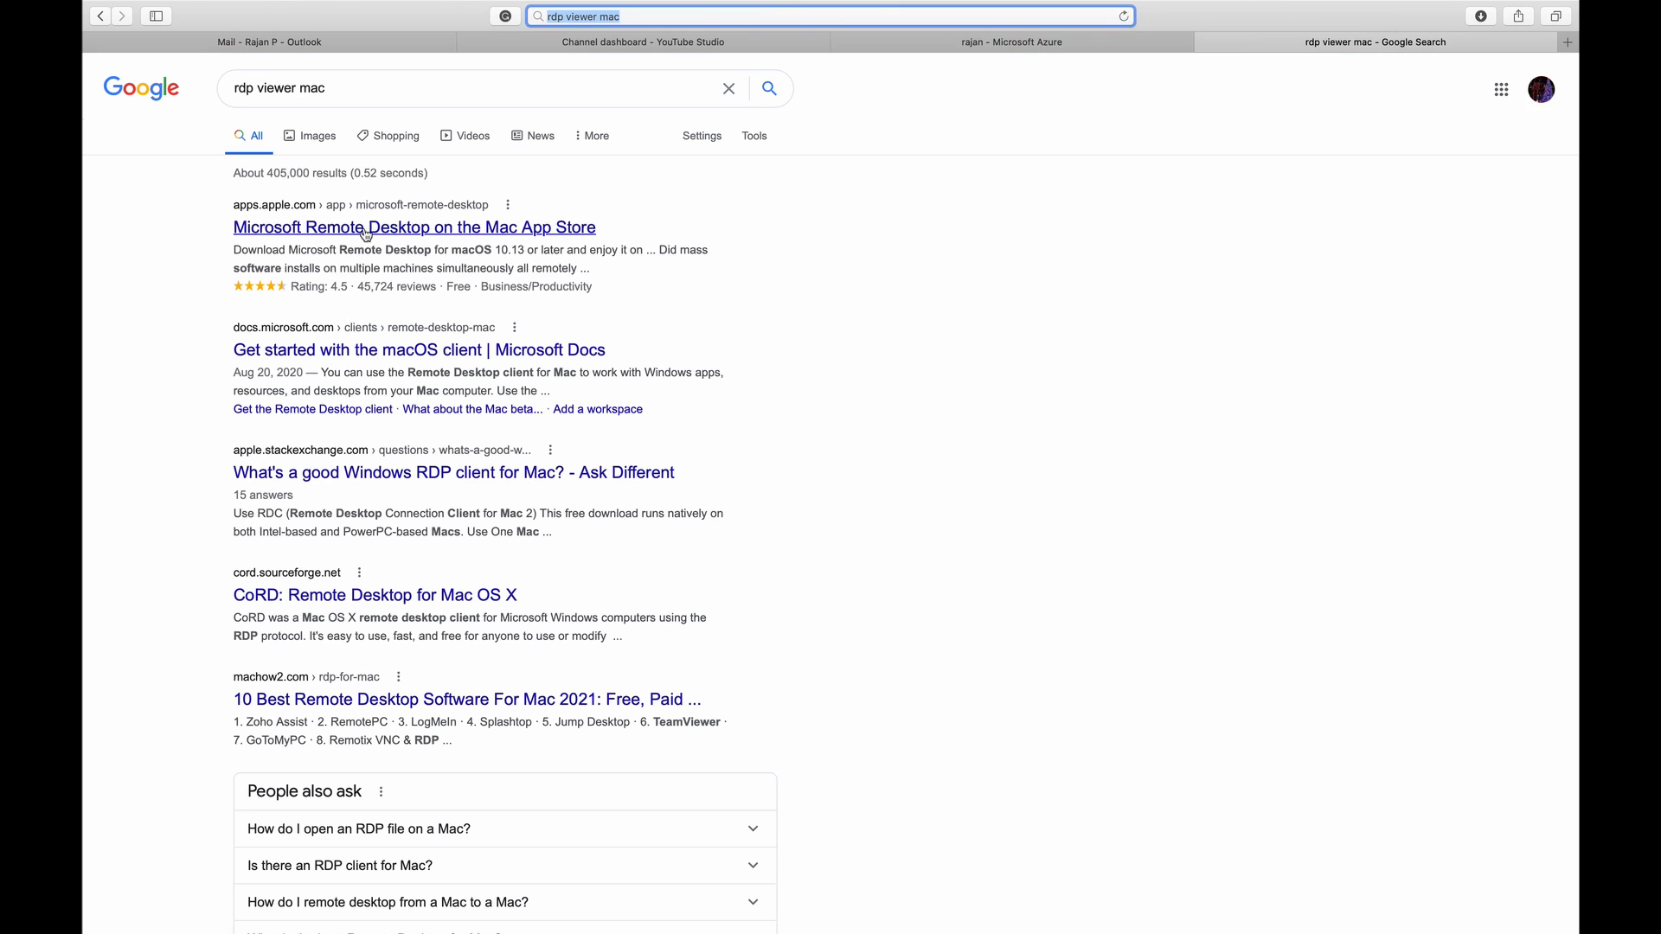
pyautogui.click(327, 236)
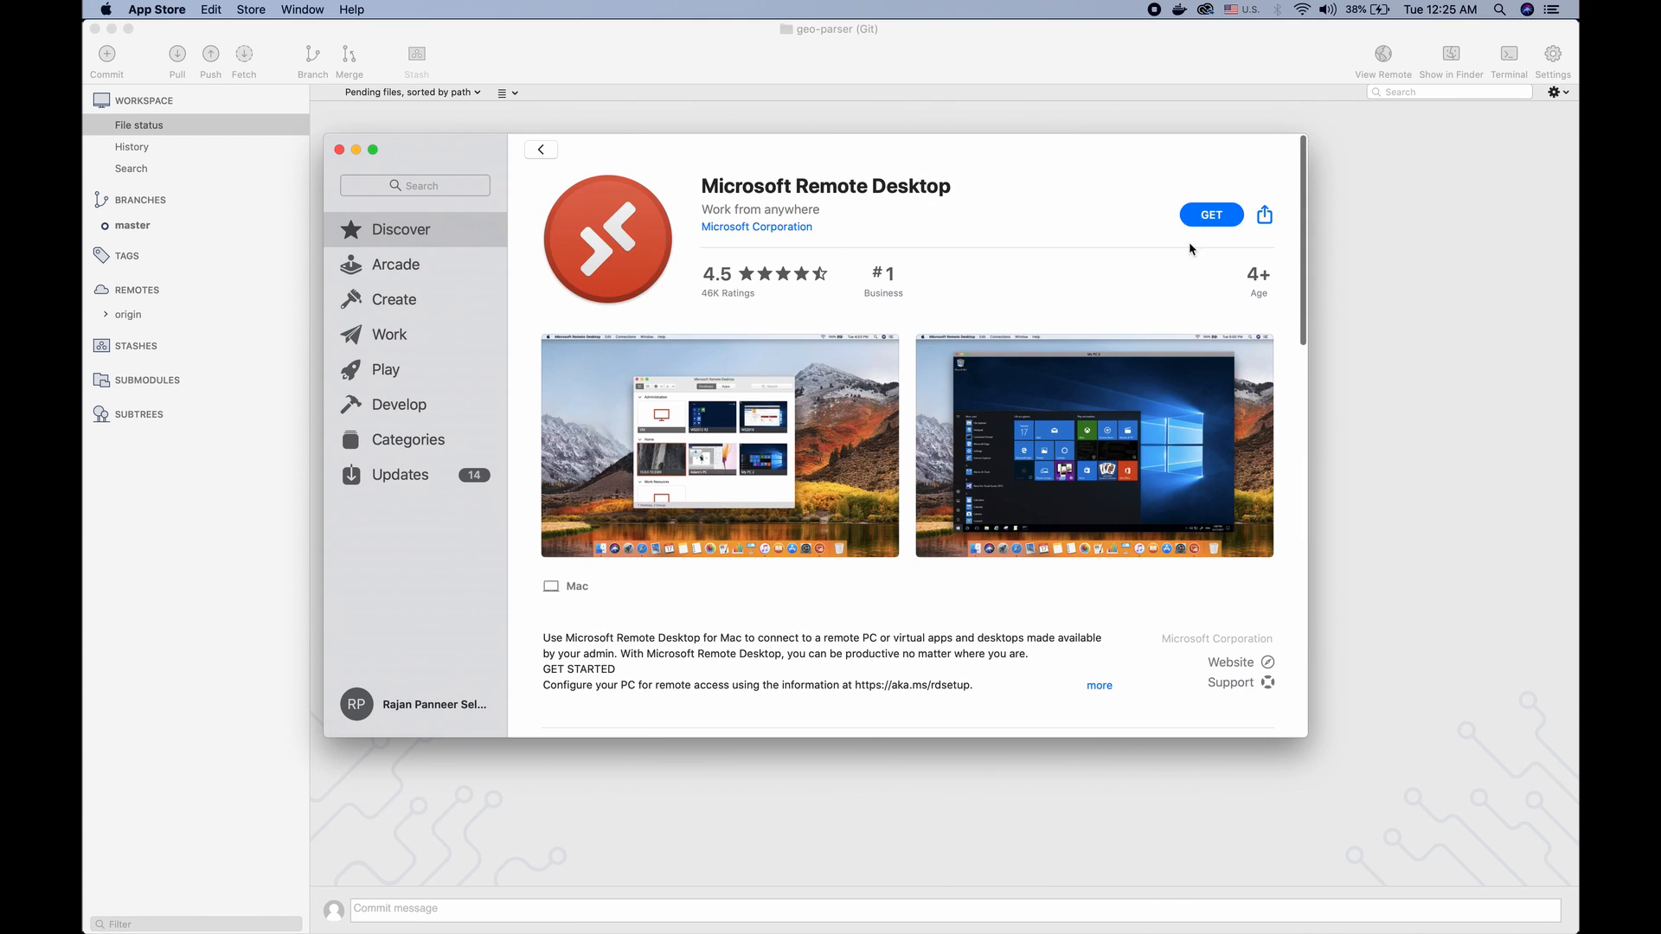
# Install Microsoft Remote Desktop from the App Store, launch it and get through its first-run prompts
pyautogui.click(1208, 215)
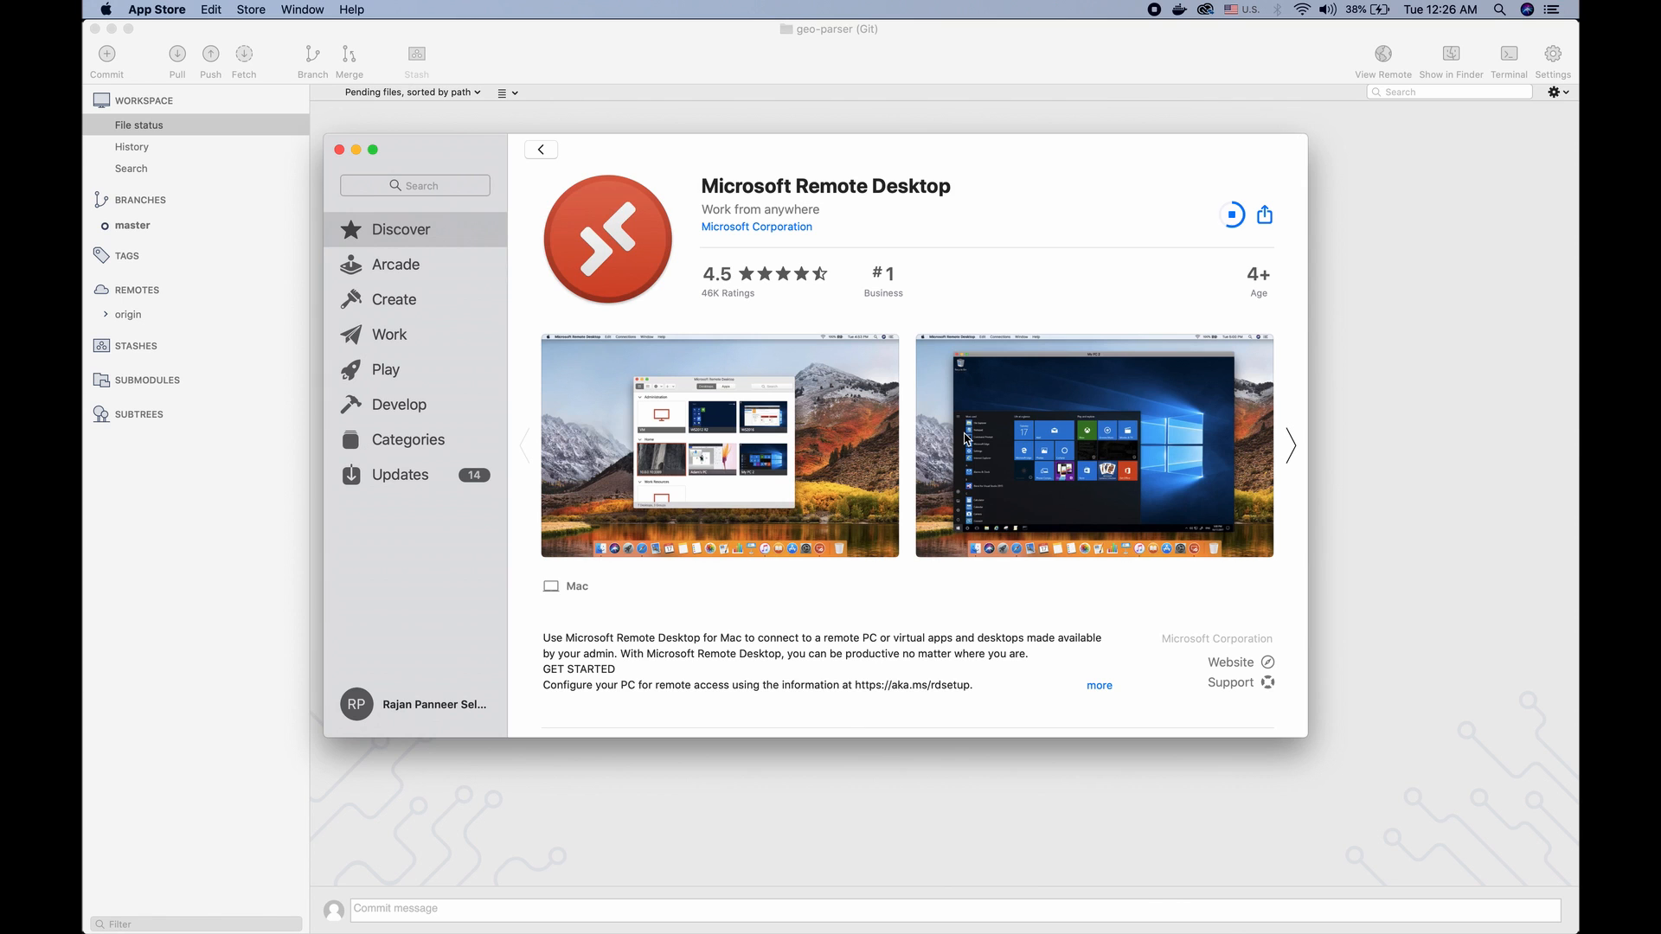
pyautogui.click(1209, 215)
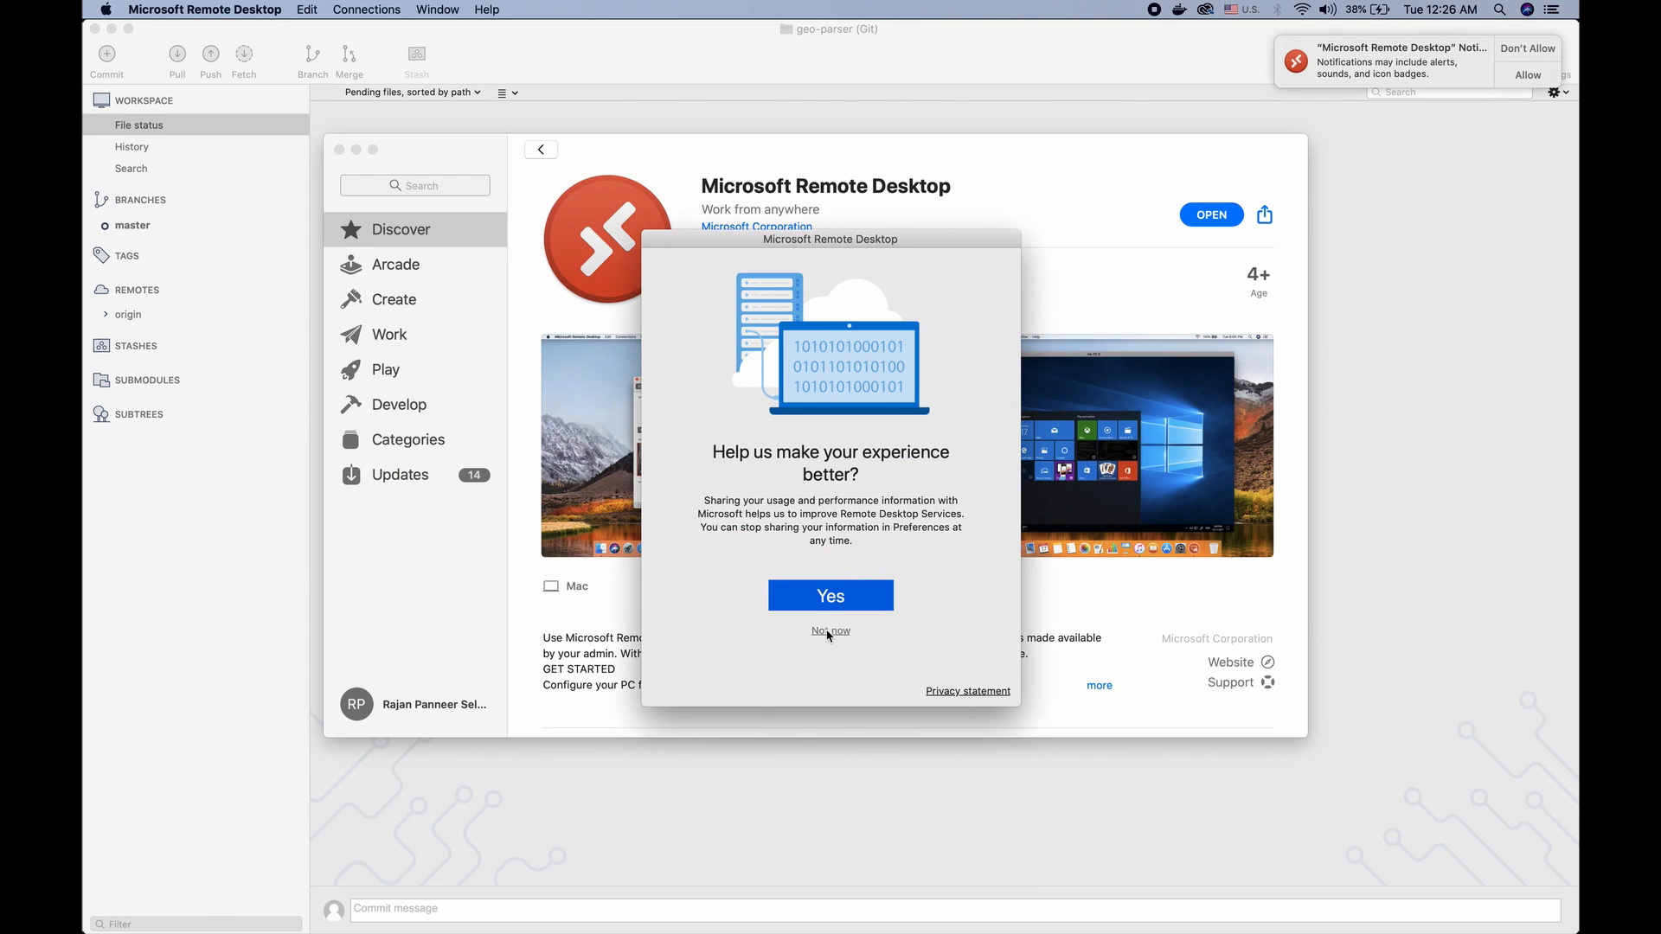
pyautogui.click(828, 633)
pyautogui.click(830, 595)
pyautogui.click(886, 331)
pyautogui.click(886, 331)
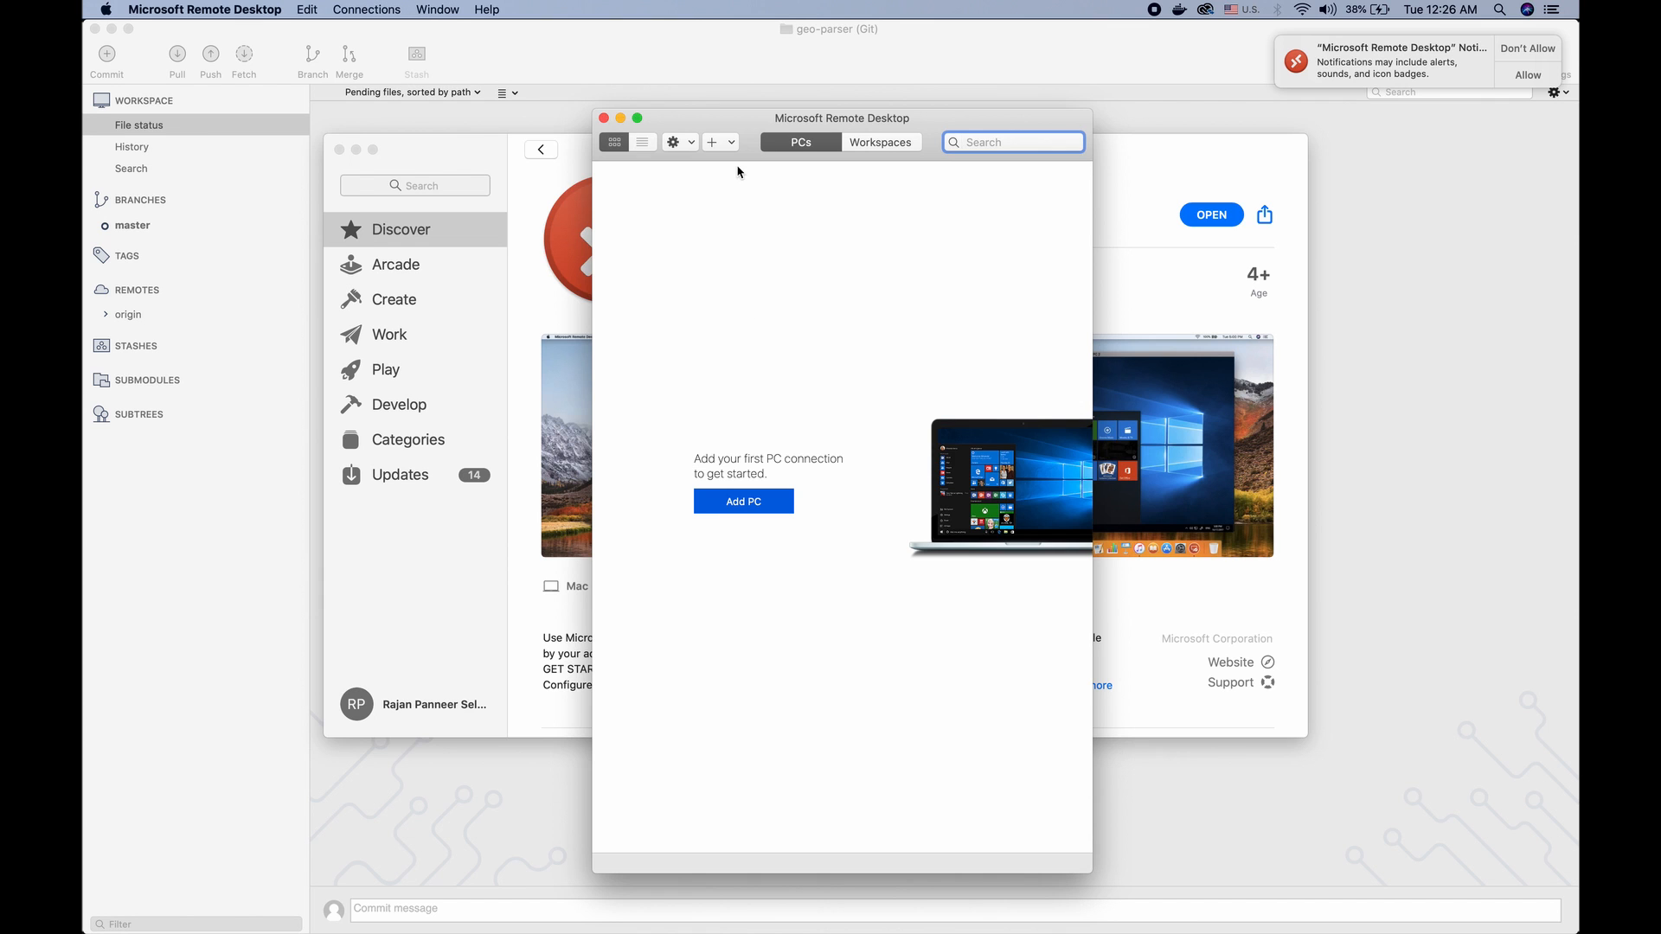
# Move the Microsoft Remote Desktop window aside and open the virtual machine's RDP file from the Downloads folder
pyautogui.moveTo(752, 116); pyautogui.dragTo(618, 105)
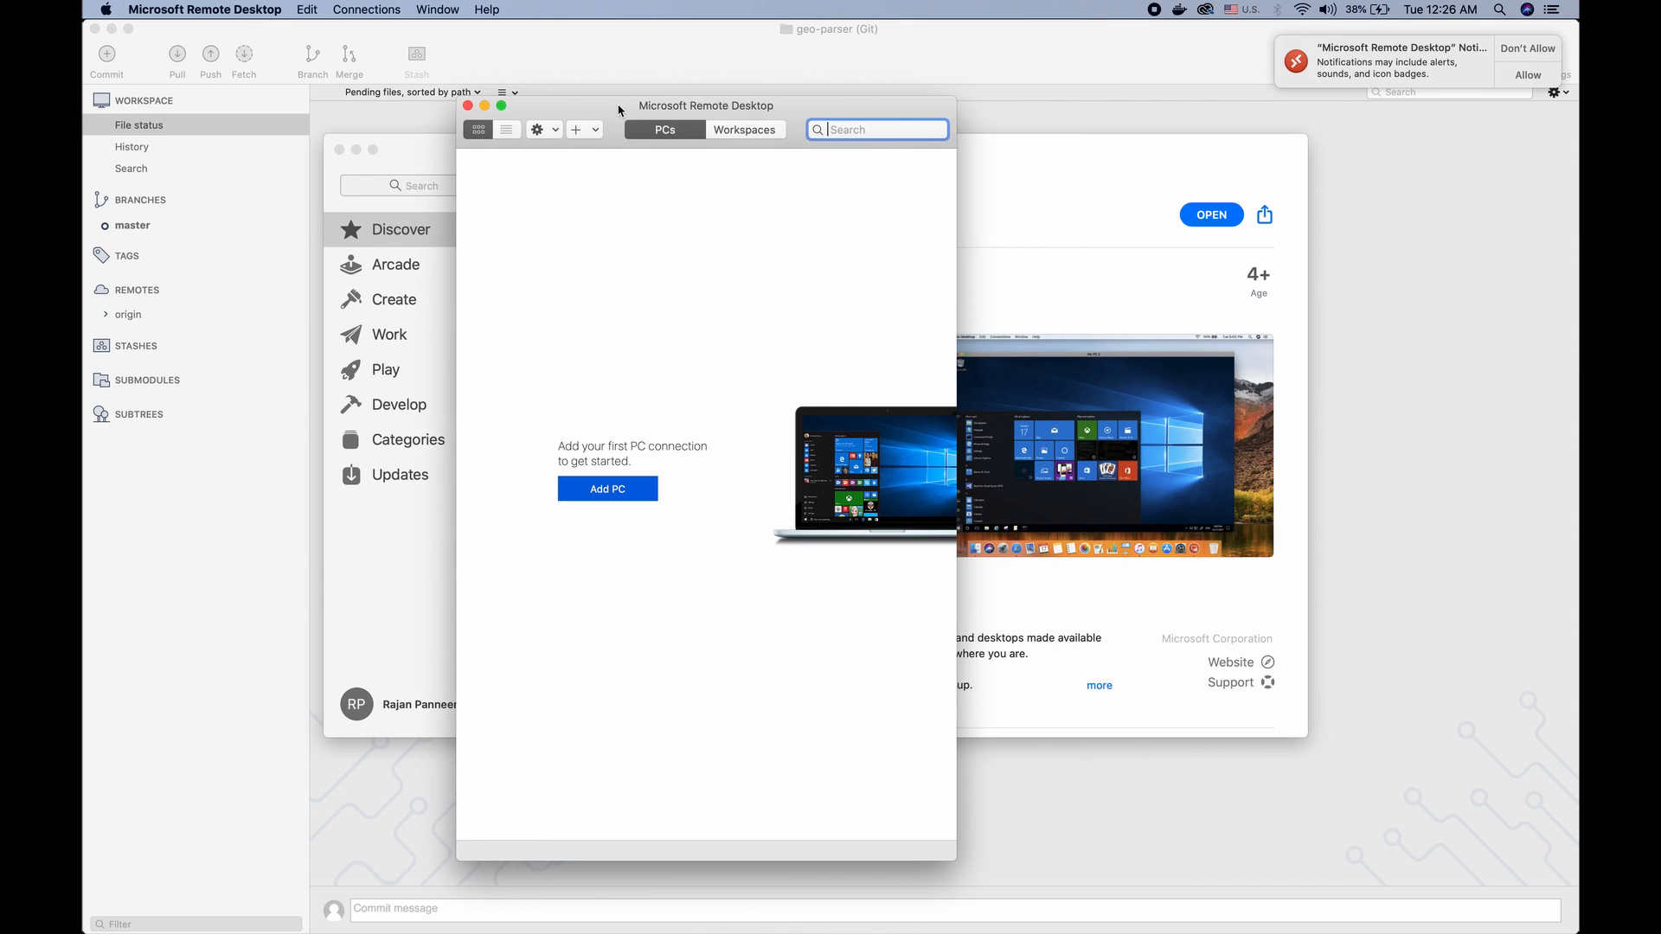
pyautogui.moveTo(85, 666)
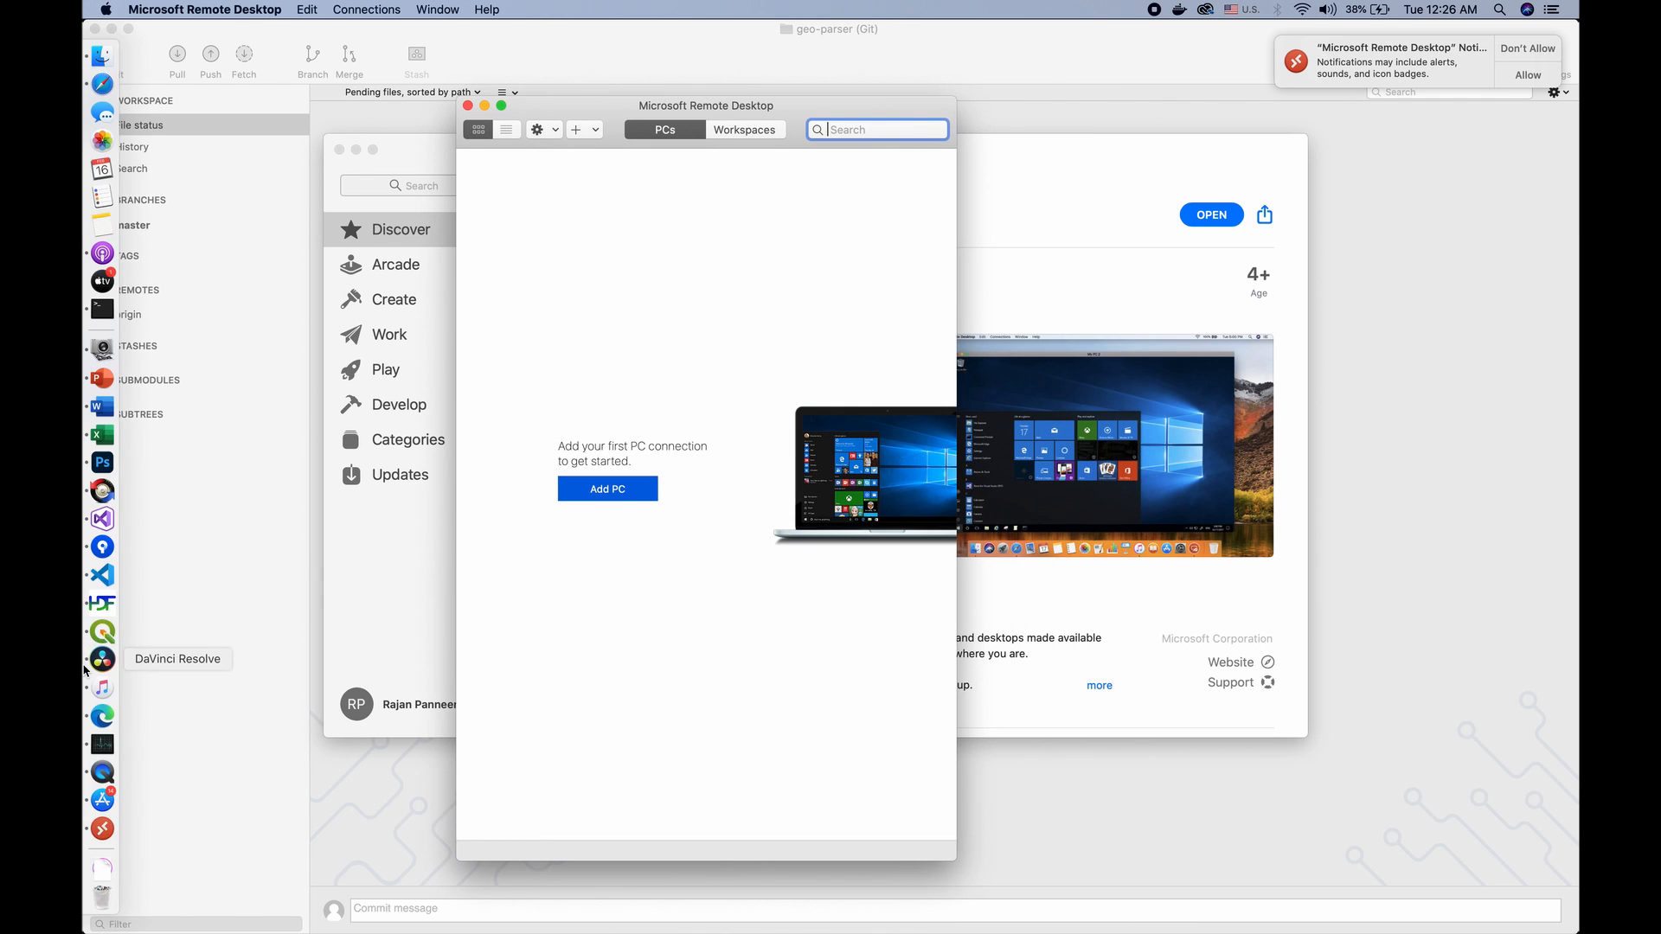
pyautogui.click(103, 868)
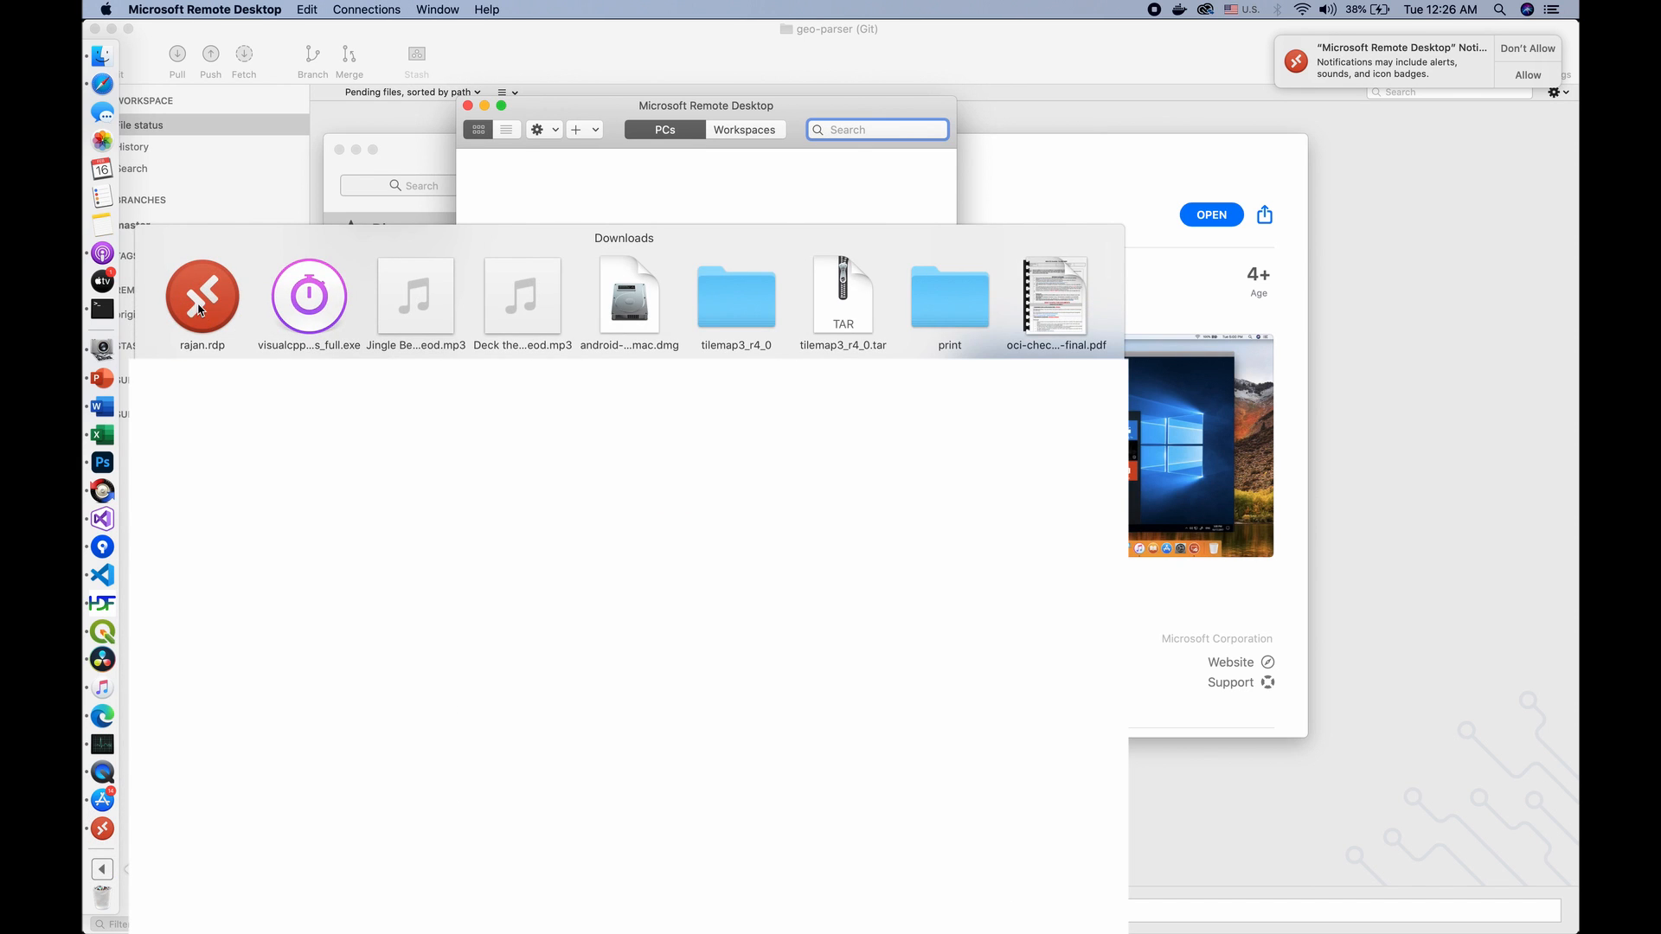
pyautogui.click(198, 307)
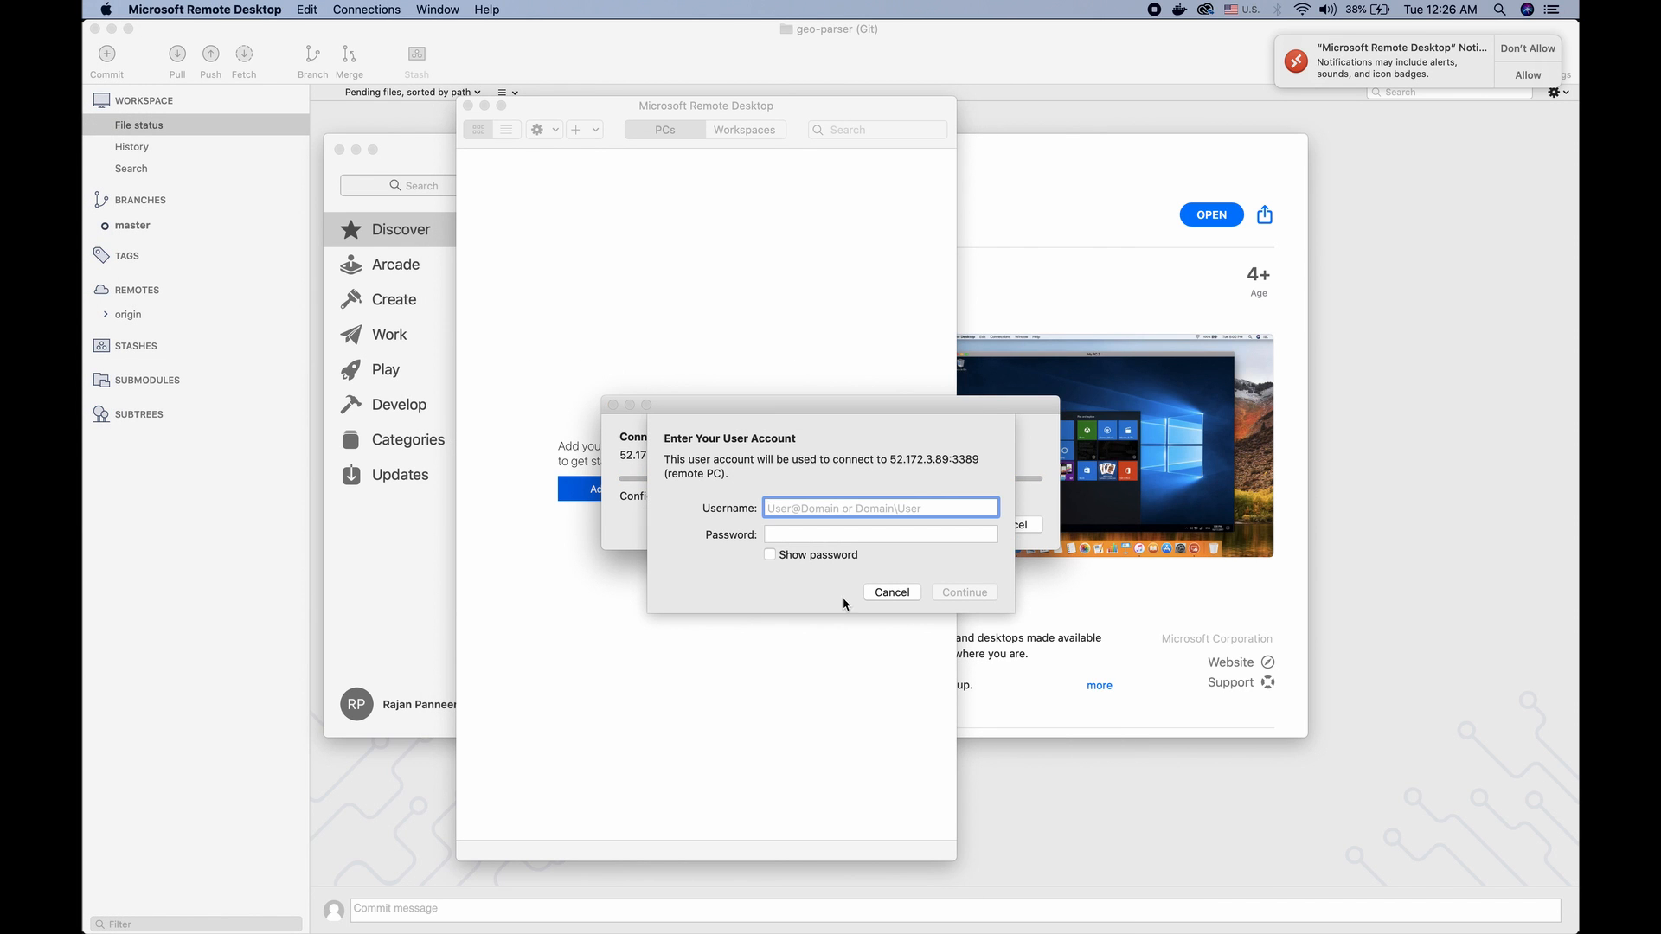
# Try to sign in to the remote PC with the account username and account password
pyautogui.write('r')
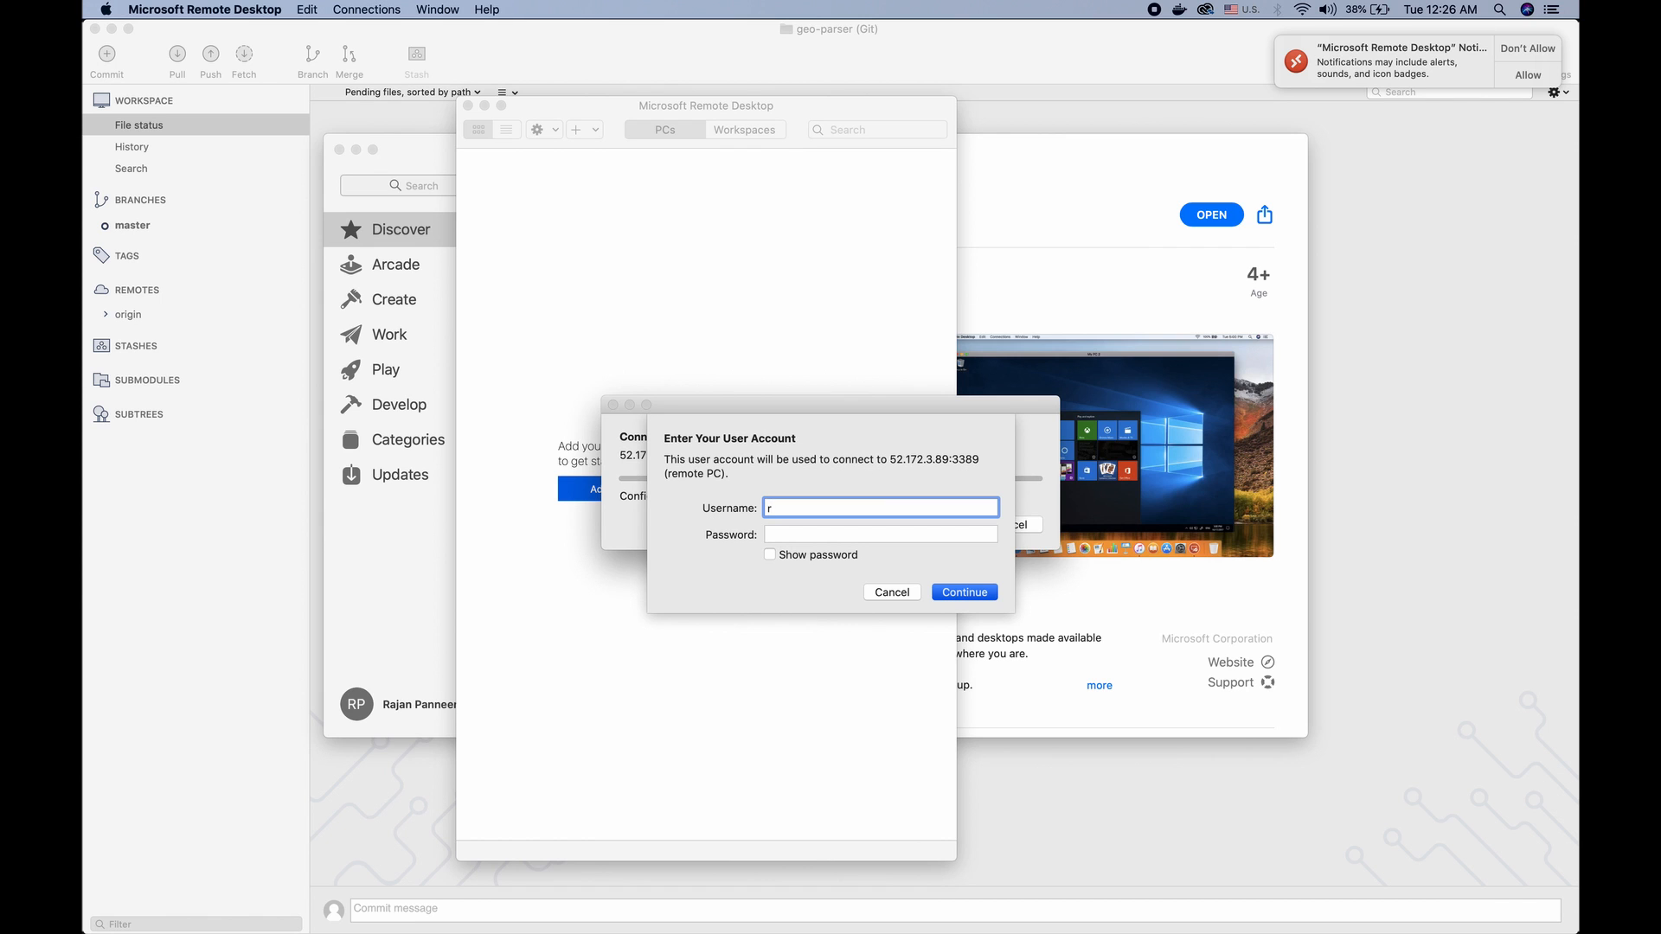
pyautogui.write('ajan')
pyautogui.press('Tab')
pyautogui.write('••••••••••••')
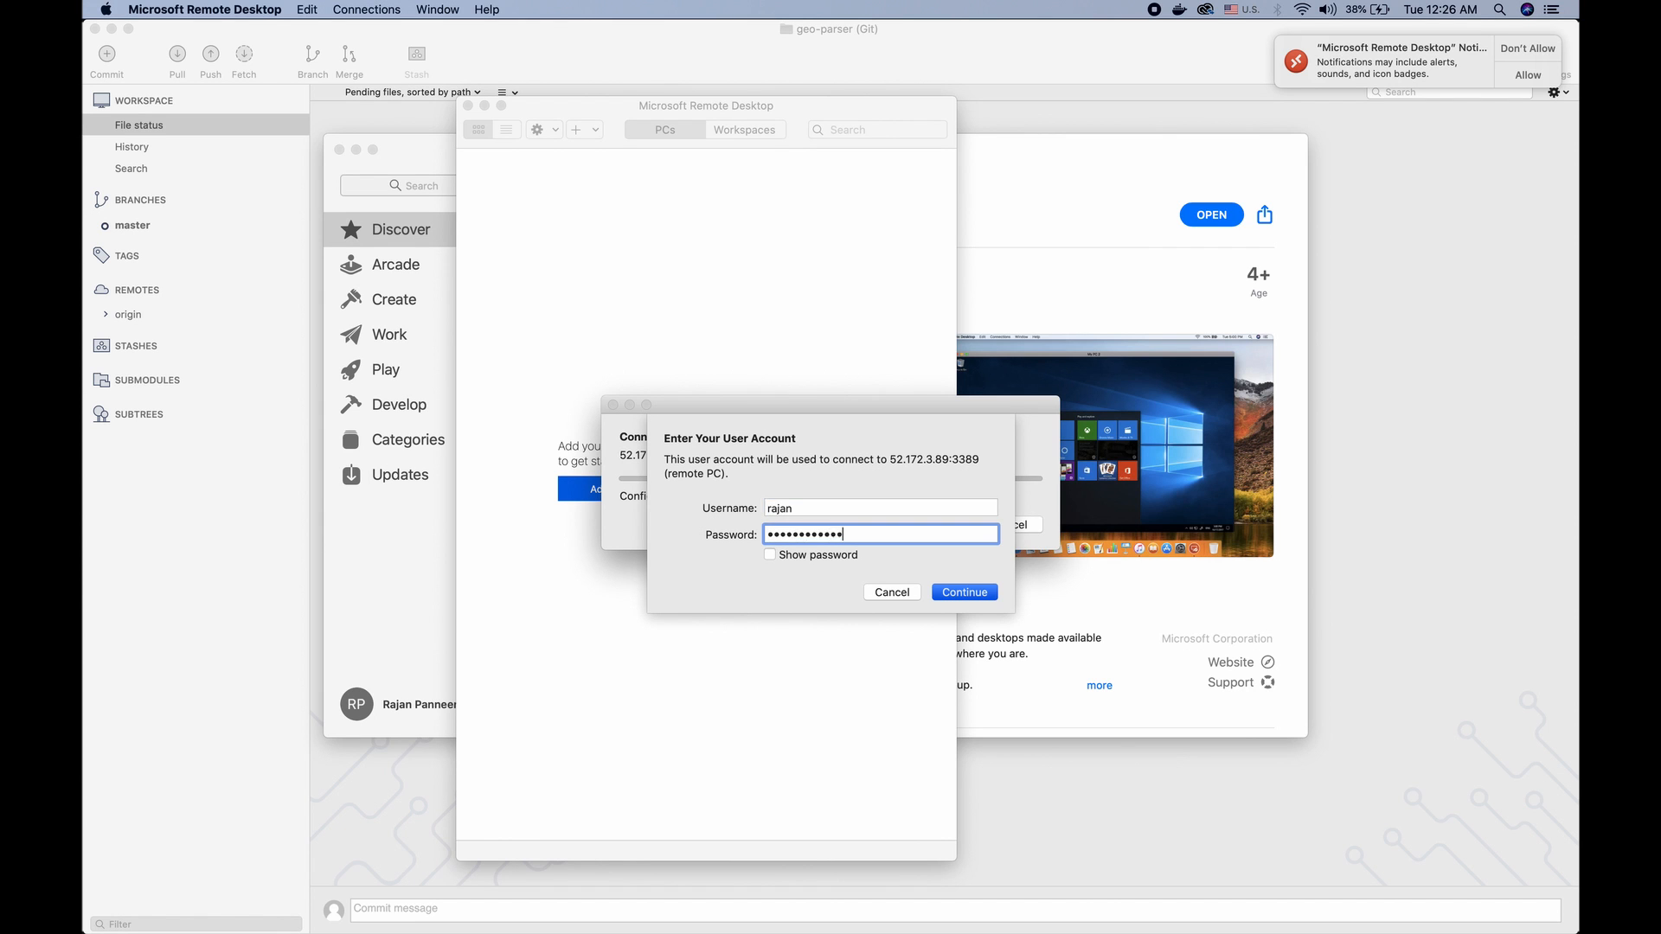
pyautogui.press('Return')
# Re-enter the account password to connect to the remote PC, and accept the default device privacy settings in Windows
pyautogui.click(1003, 535)
pyautogui.write('••••••••••••')
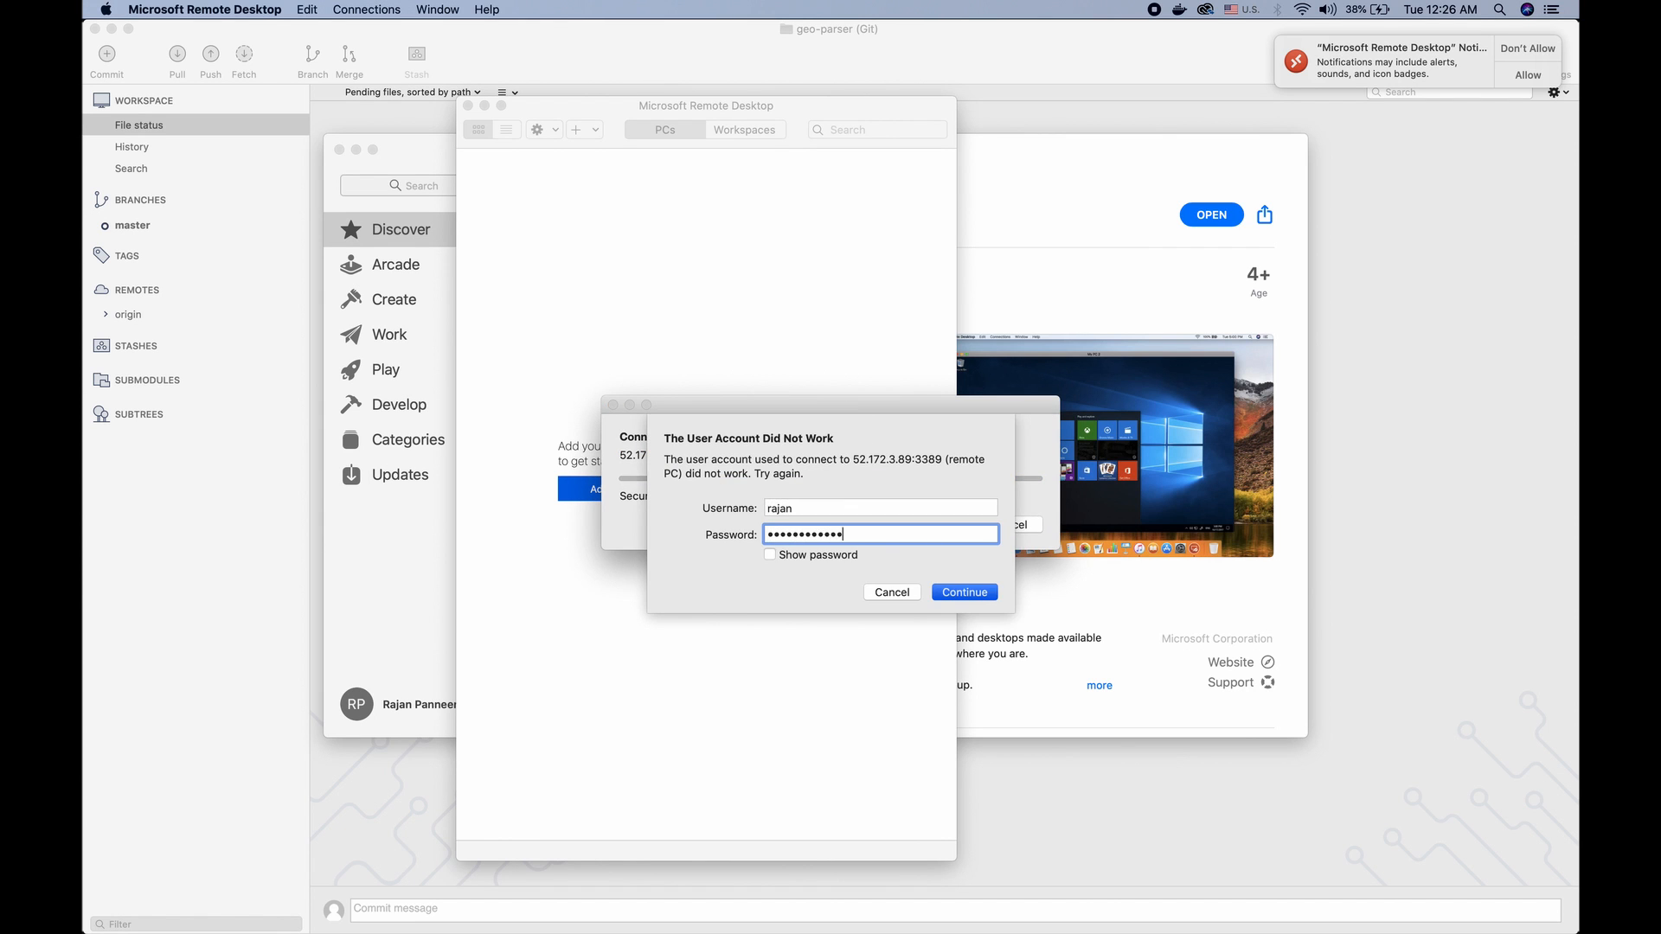
pyautogui.press('Return')
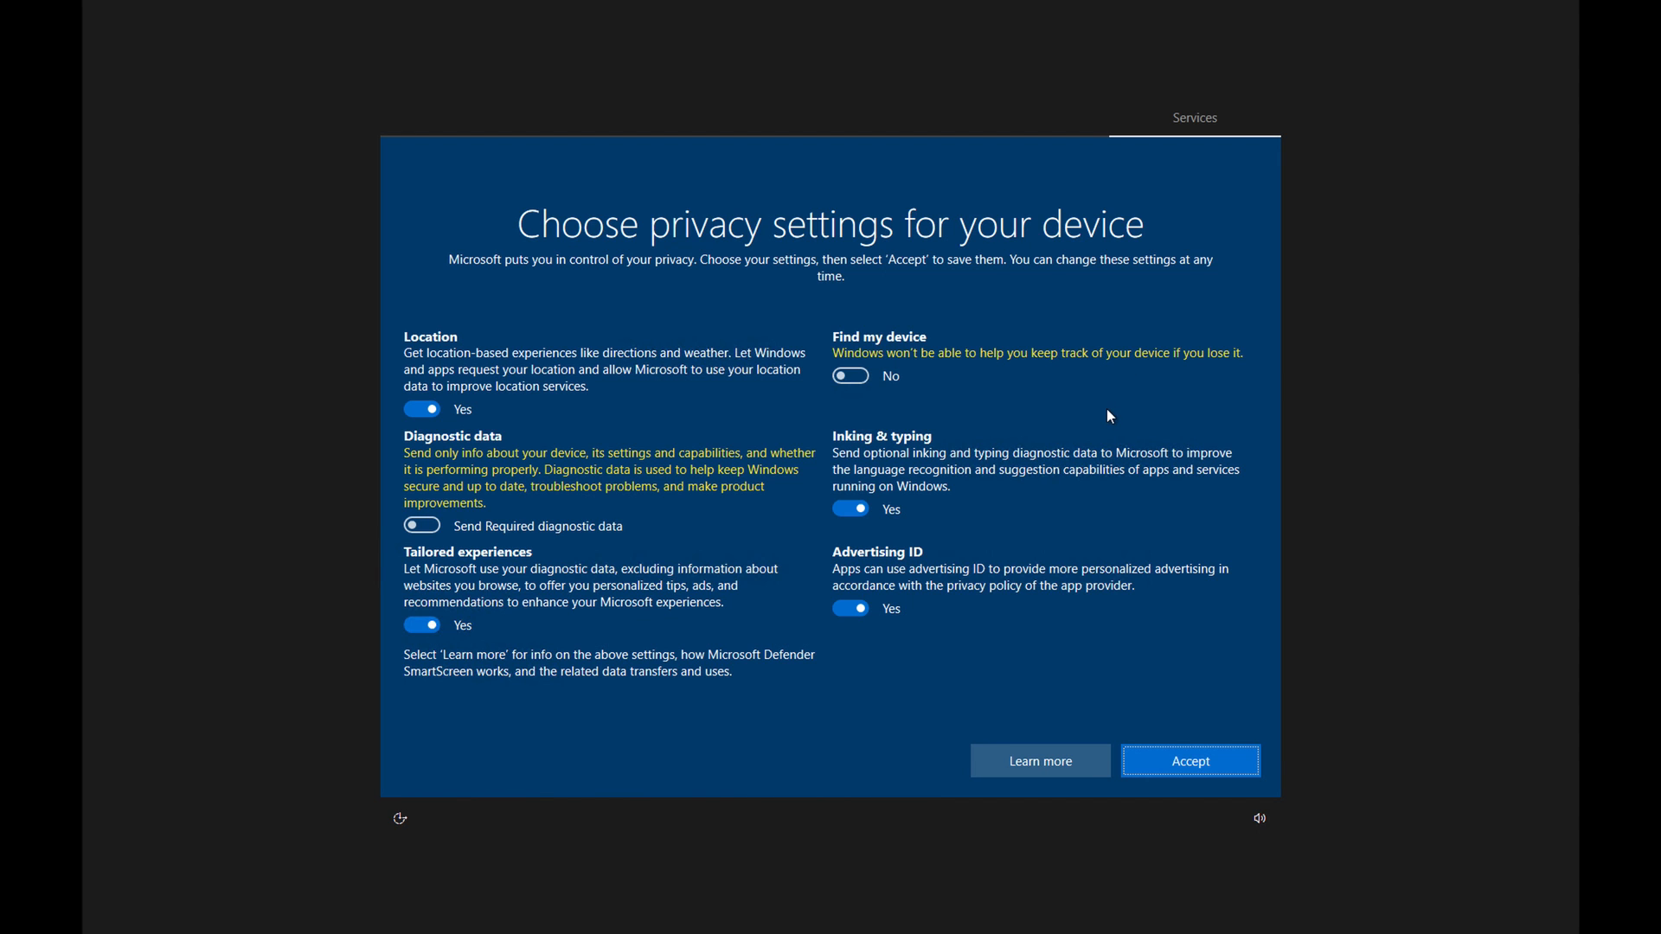
pyautogui.click(1182, 766)
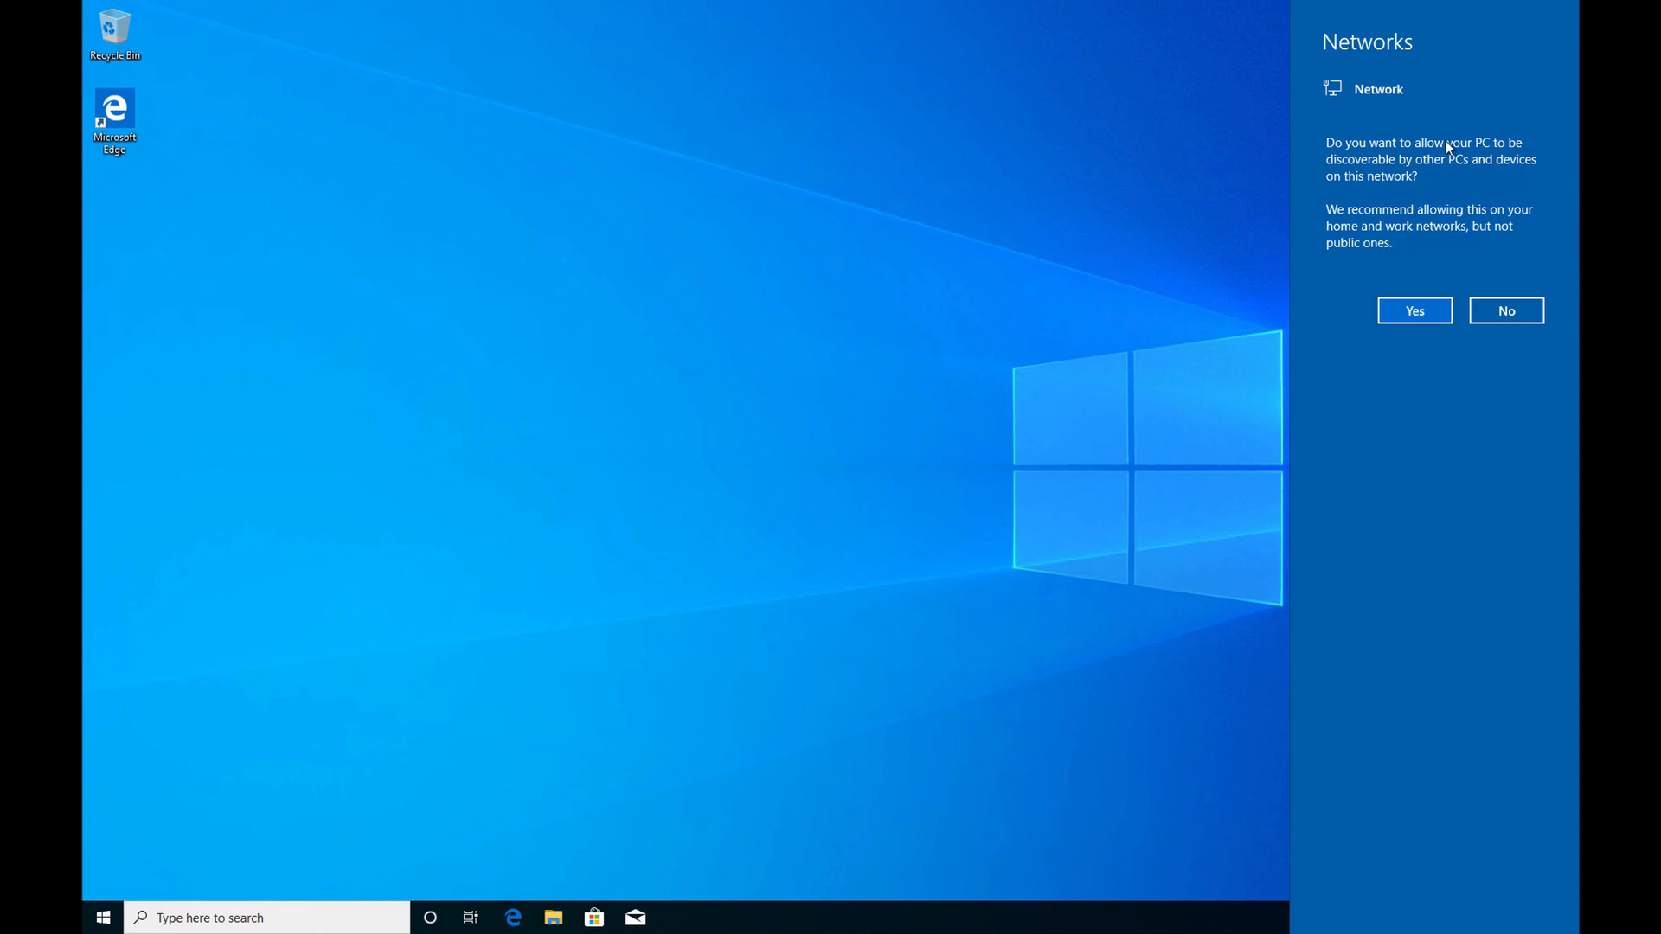
# Decline network discovery for the remote PC, view its basic system information in Control Panel under System and Security, and close Control Panel
pyautogui.click(1502, 311)
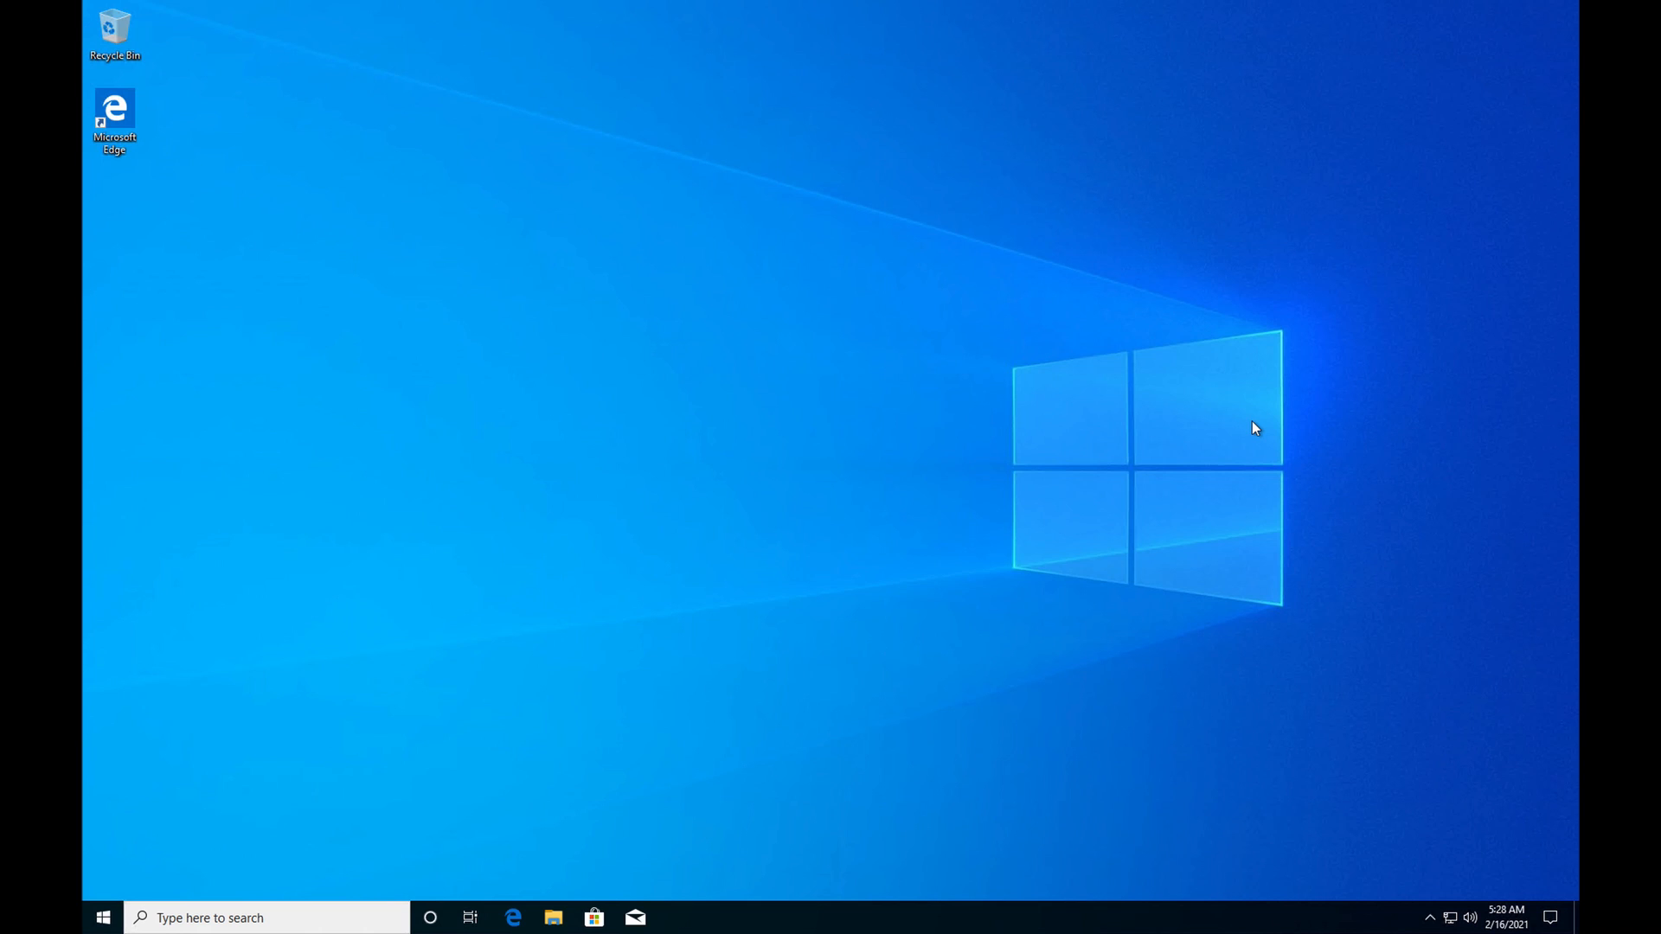
pyautogui.click(355, 923)
pyautogui.write('con')
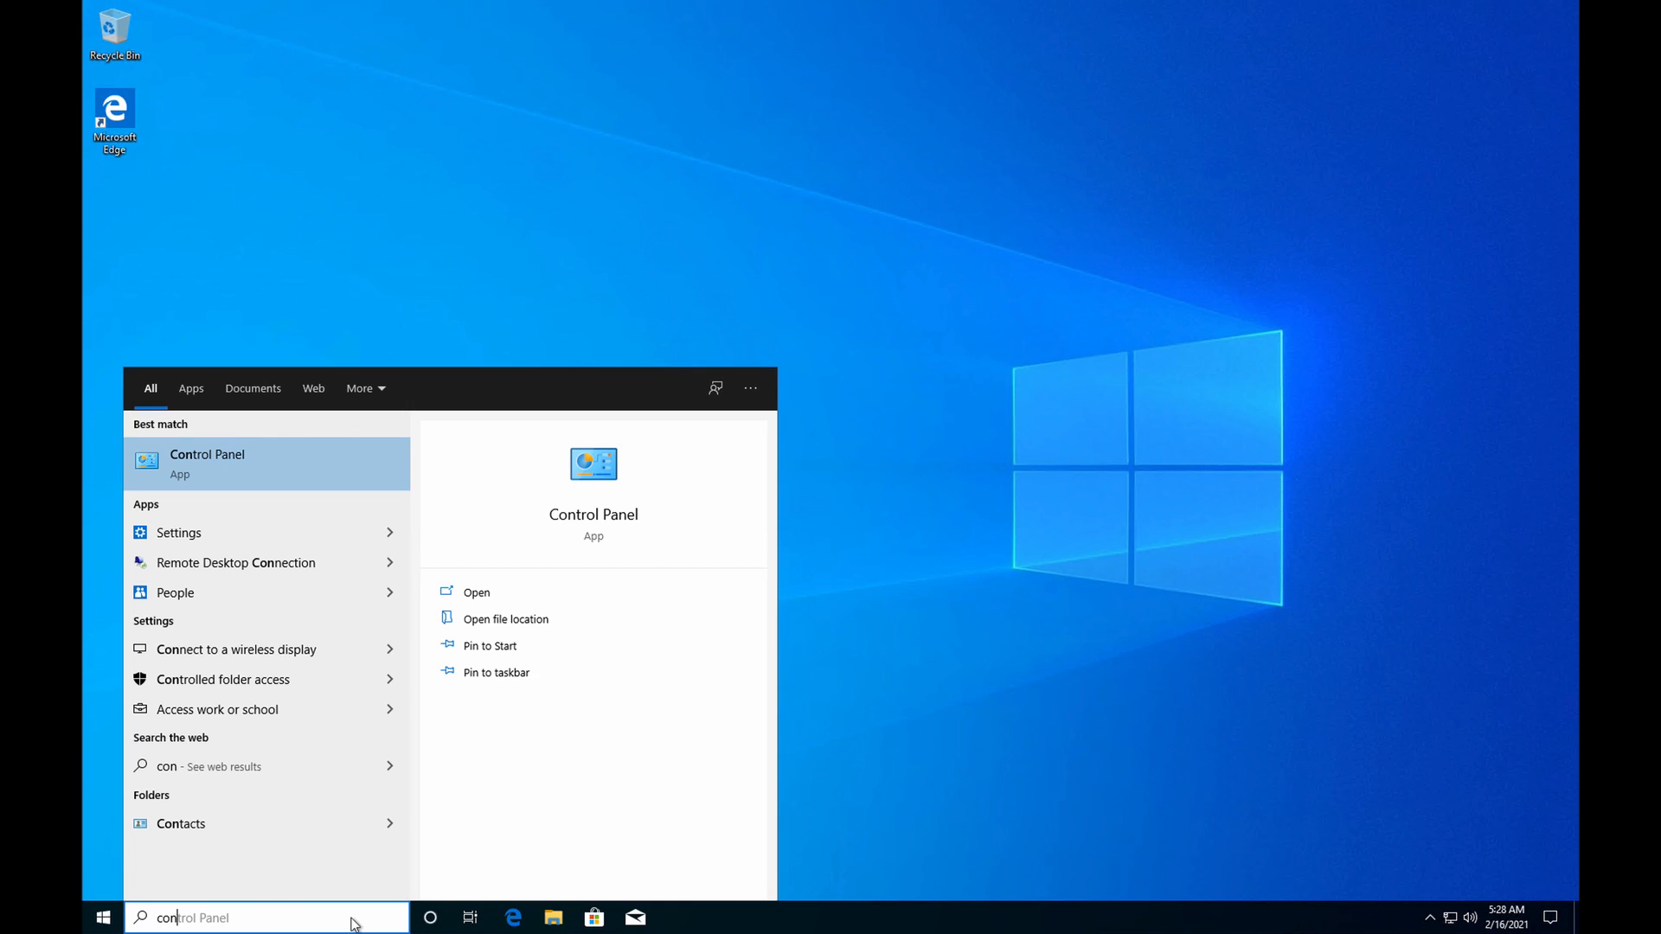
pyautogui.press('Return')
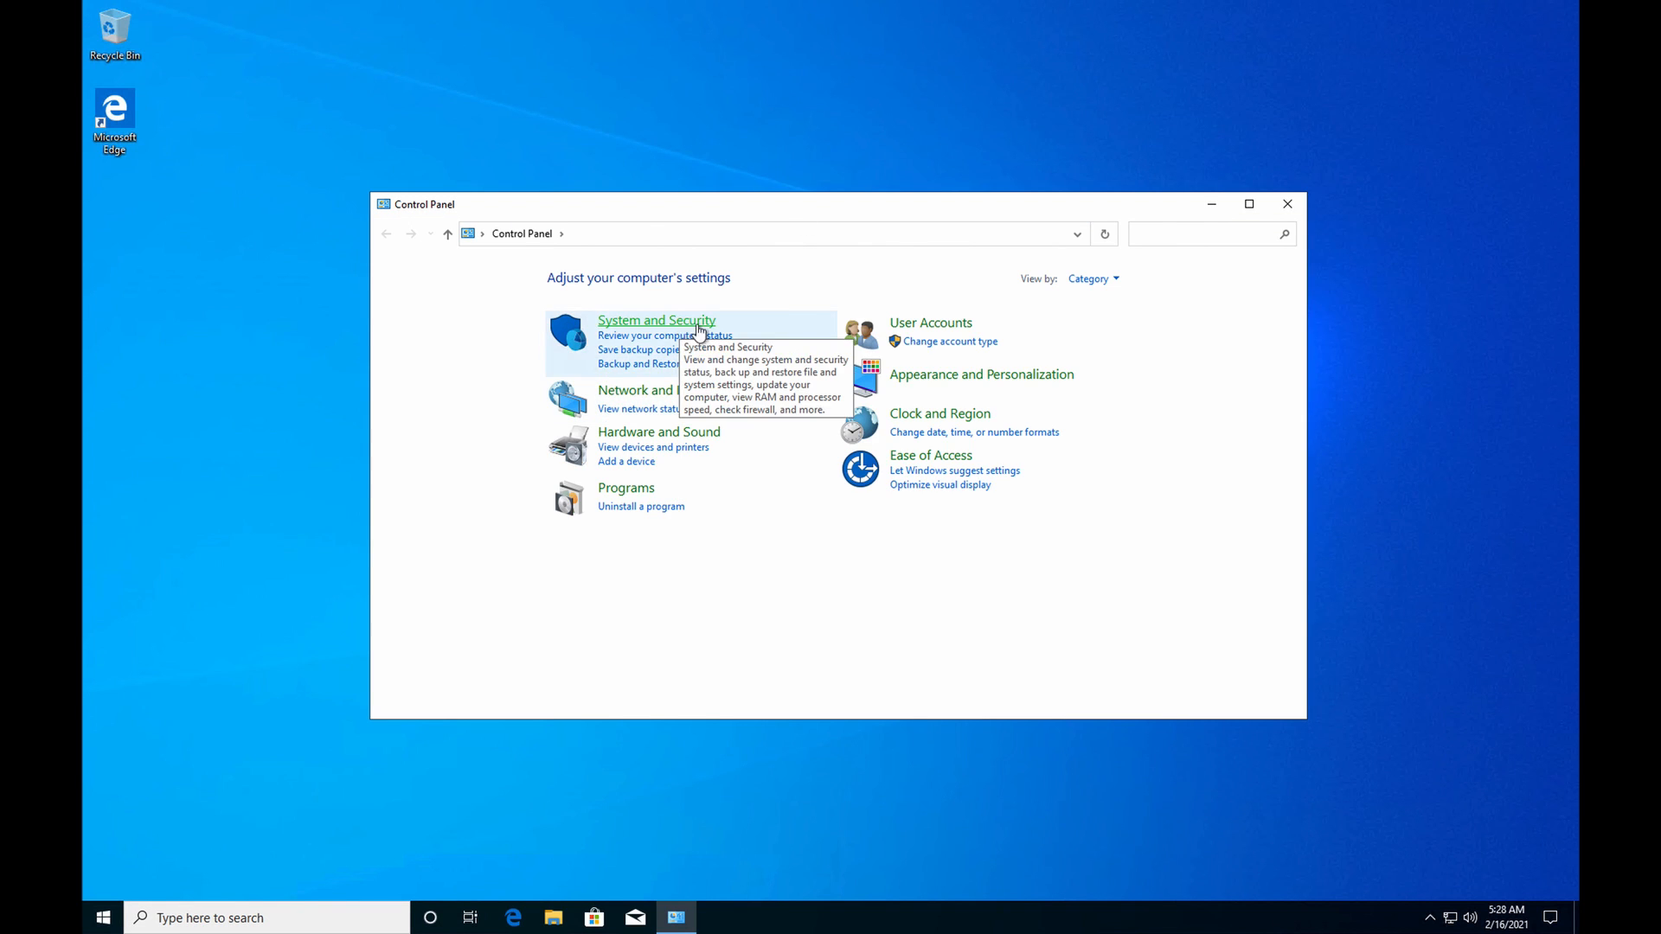
pyautogui.click(683, 323)
pyautogui.click(608, 369)
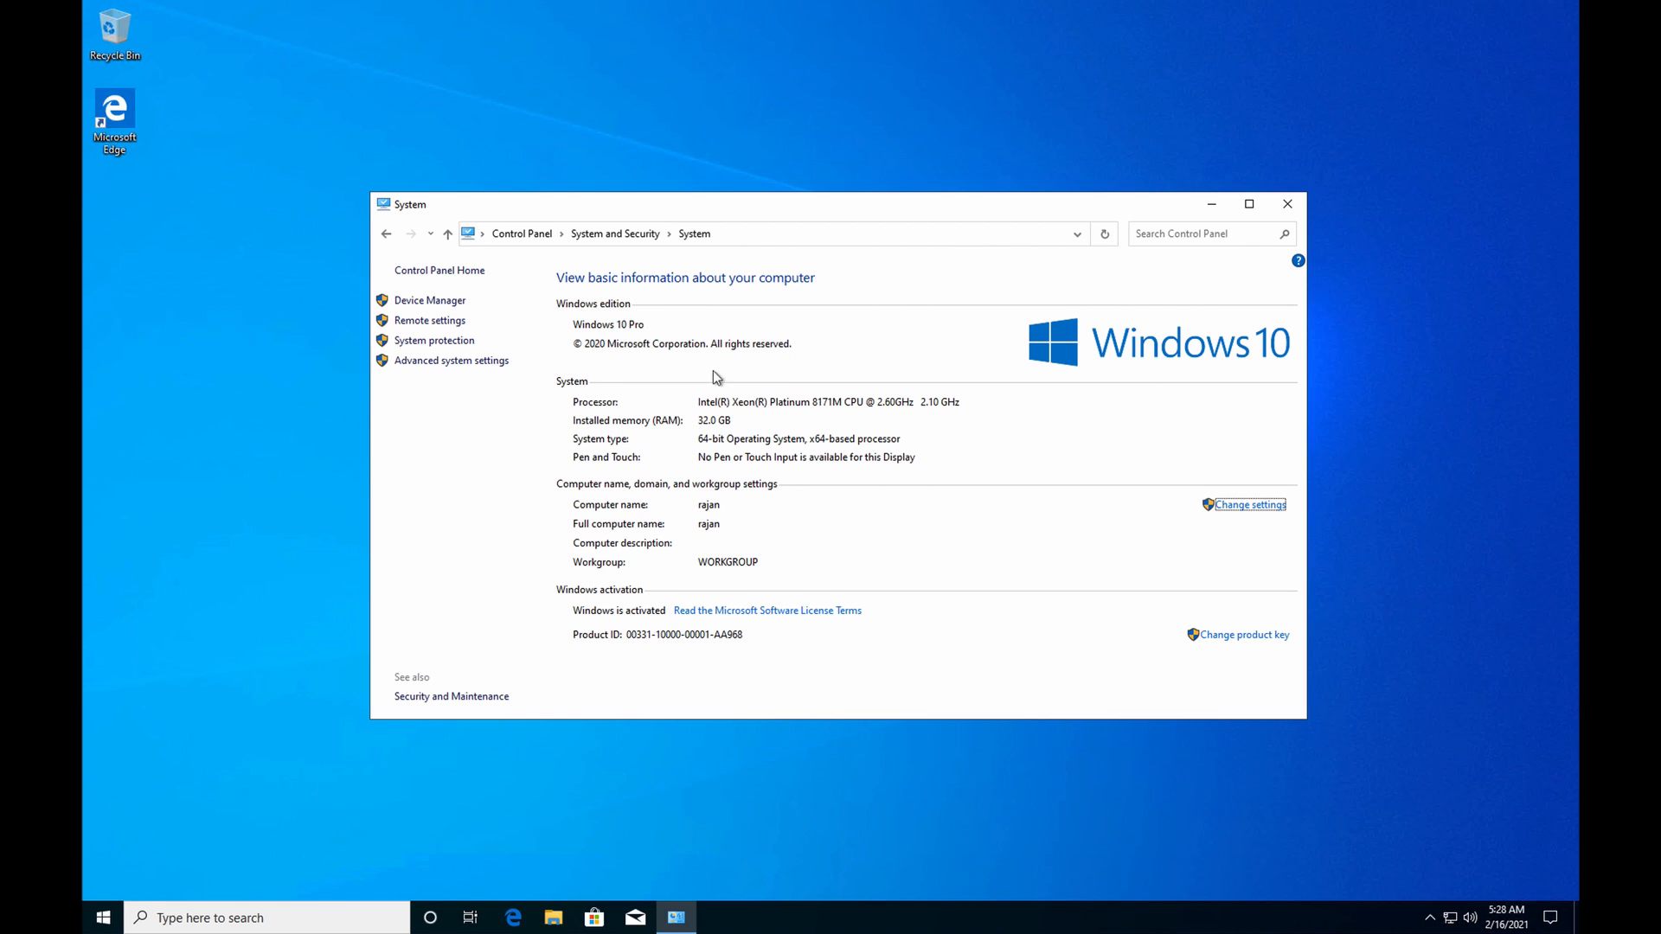
pyautogui.click(1288, 205)
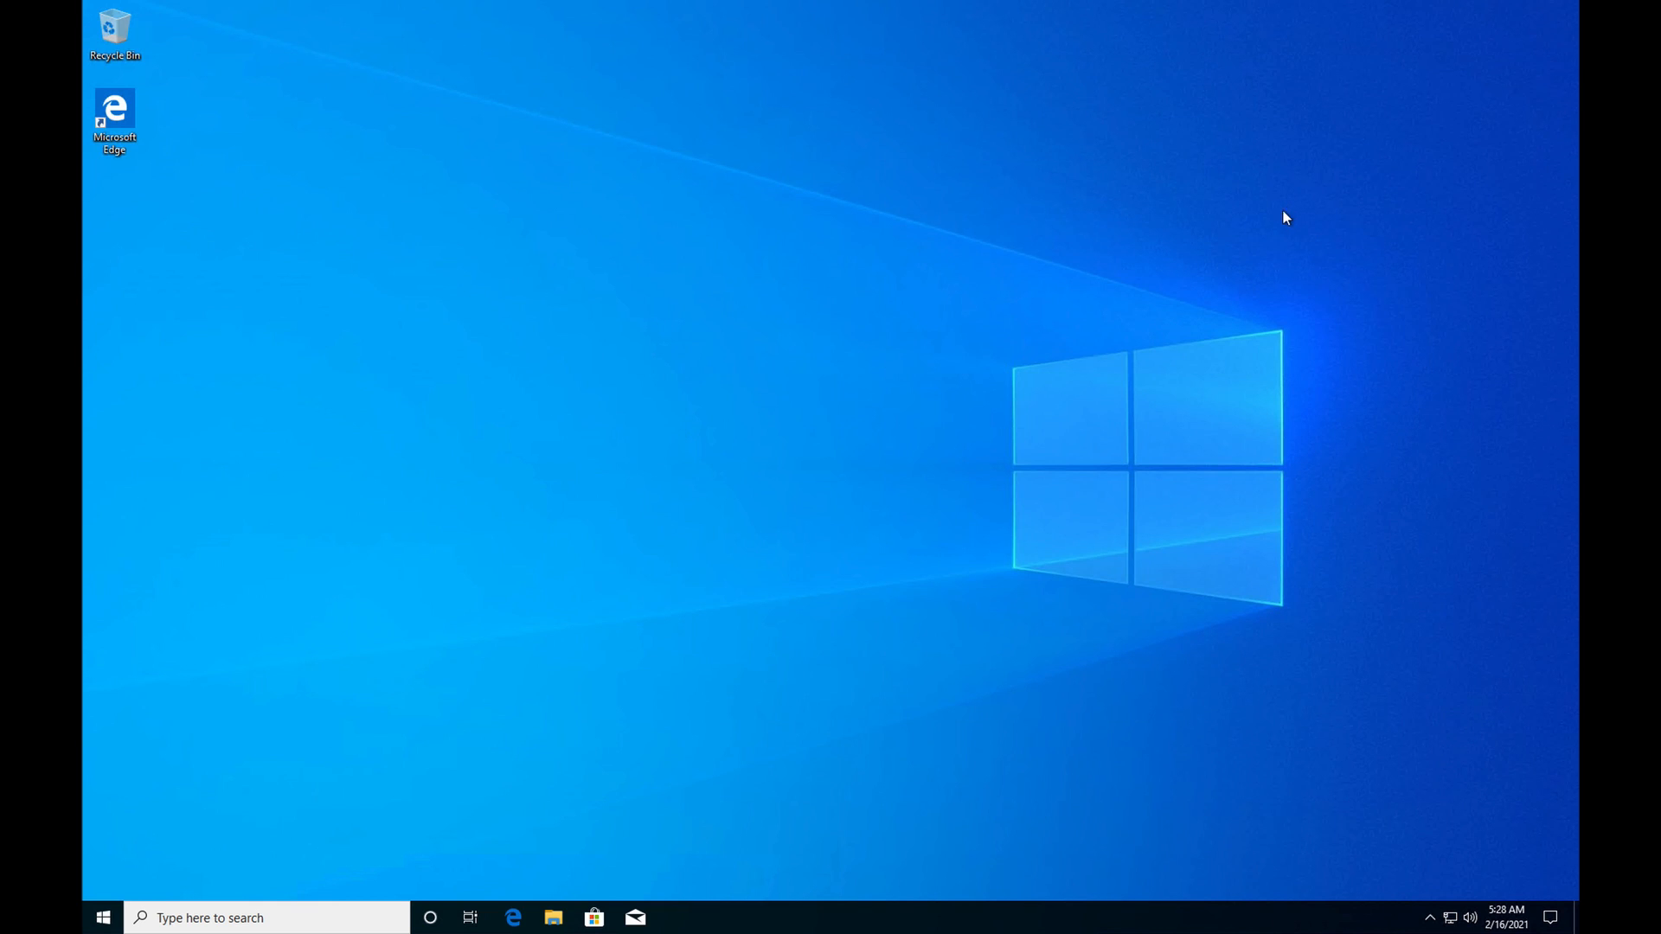
# Inspect the Windows (C:) and Temporary Storage (D:) drives under This PC in File Explorer, and close File Explorer
pyautogui.click(552, 917)
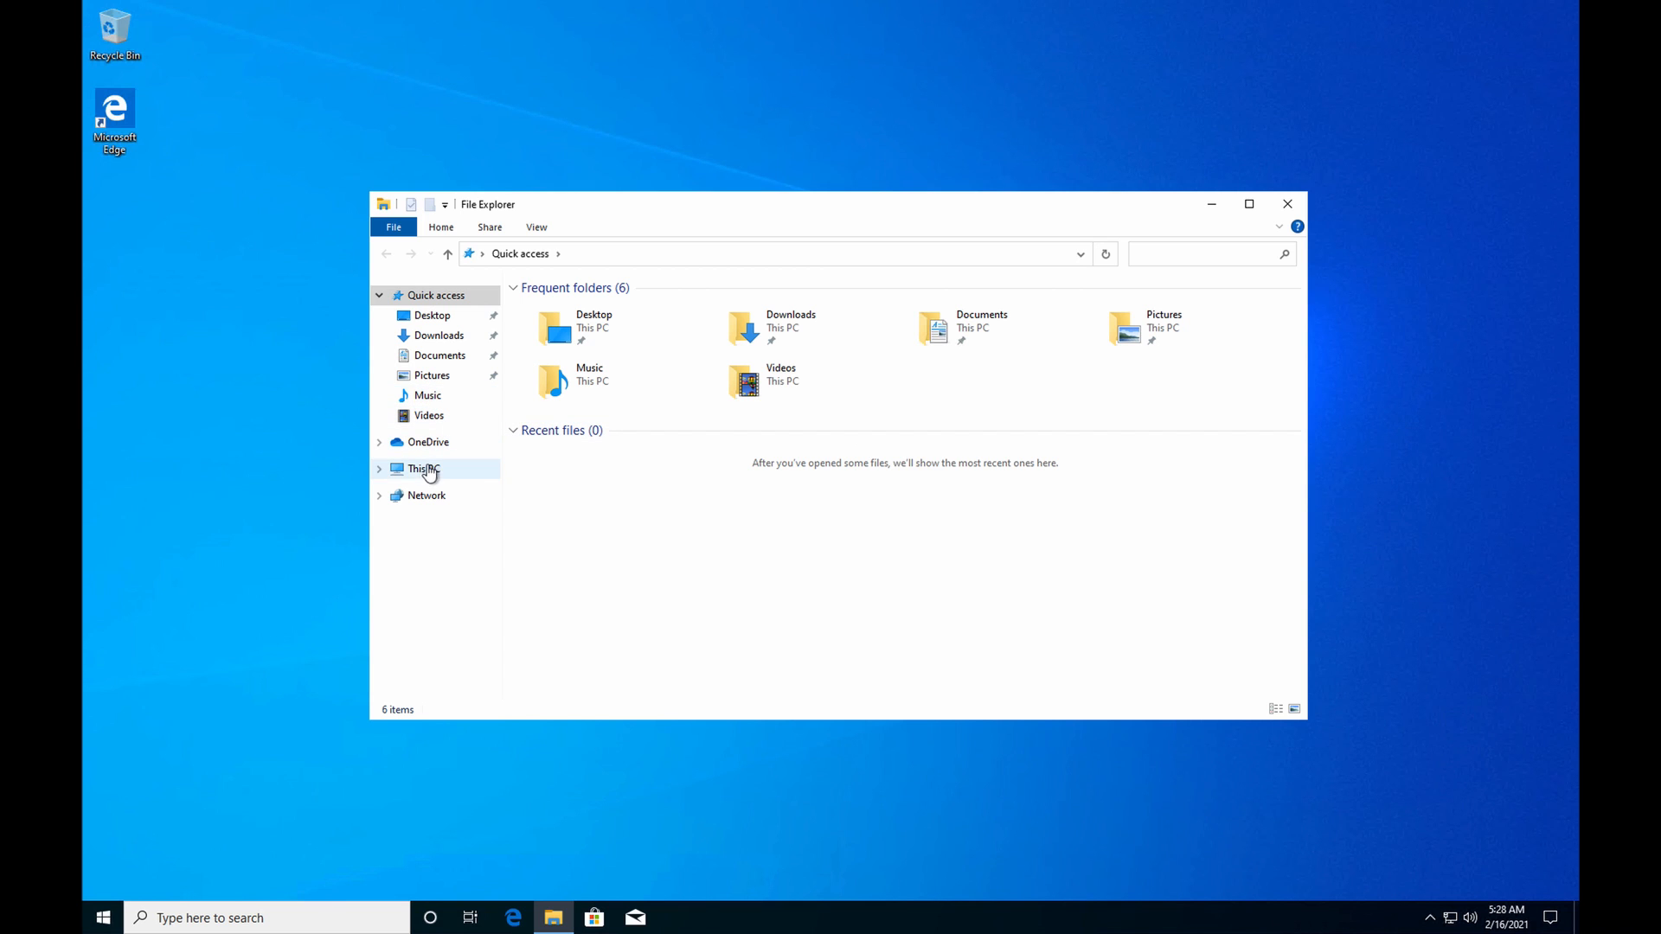
pyautogui.click(428, 469)
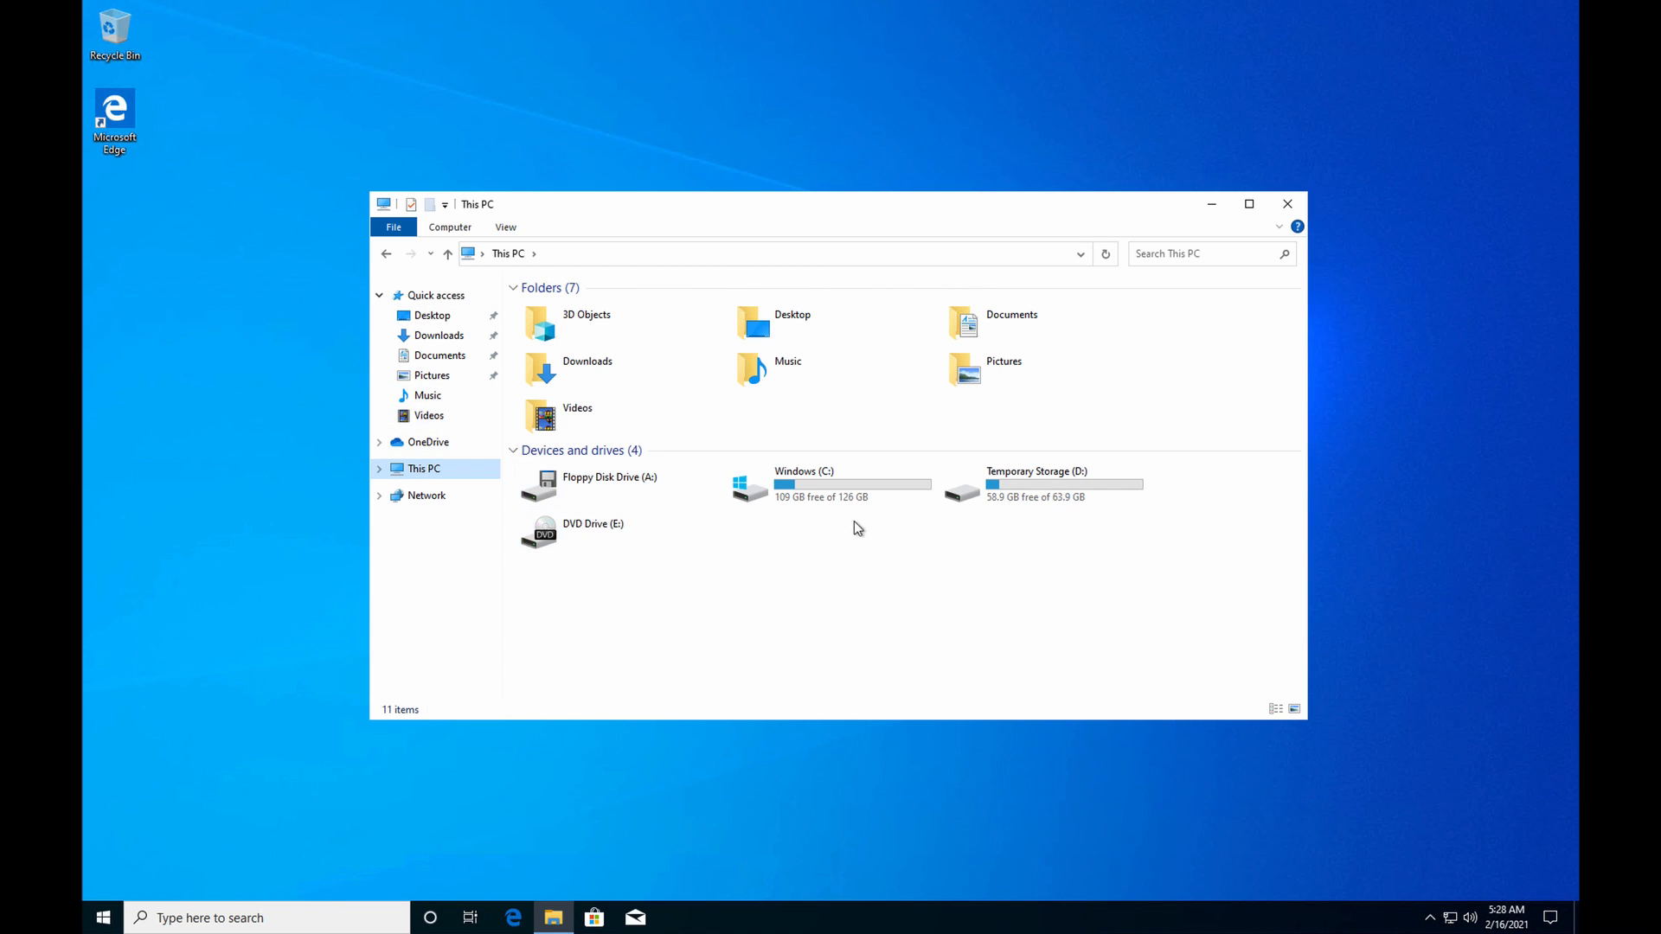
pyautogui.click(1071, 501)
pyautogui.click(858, 484)
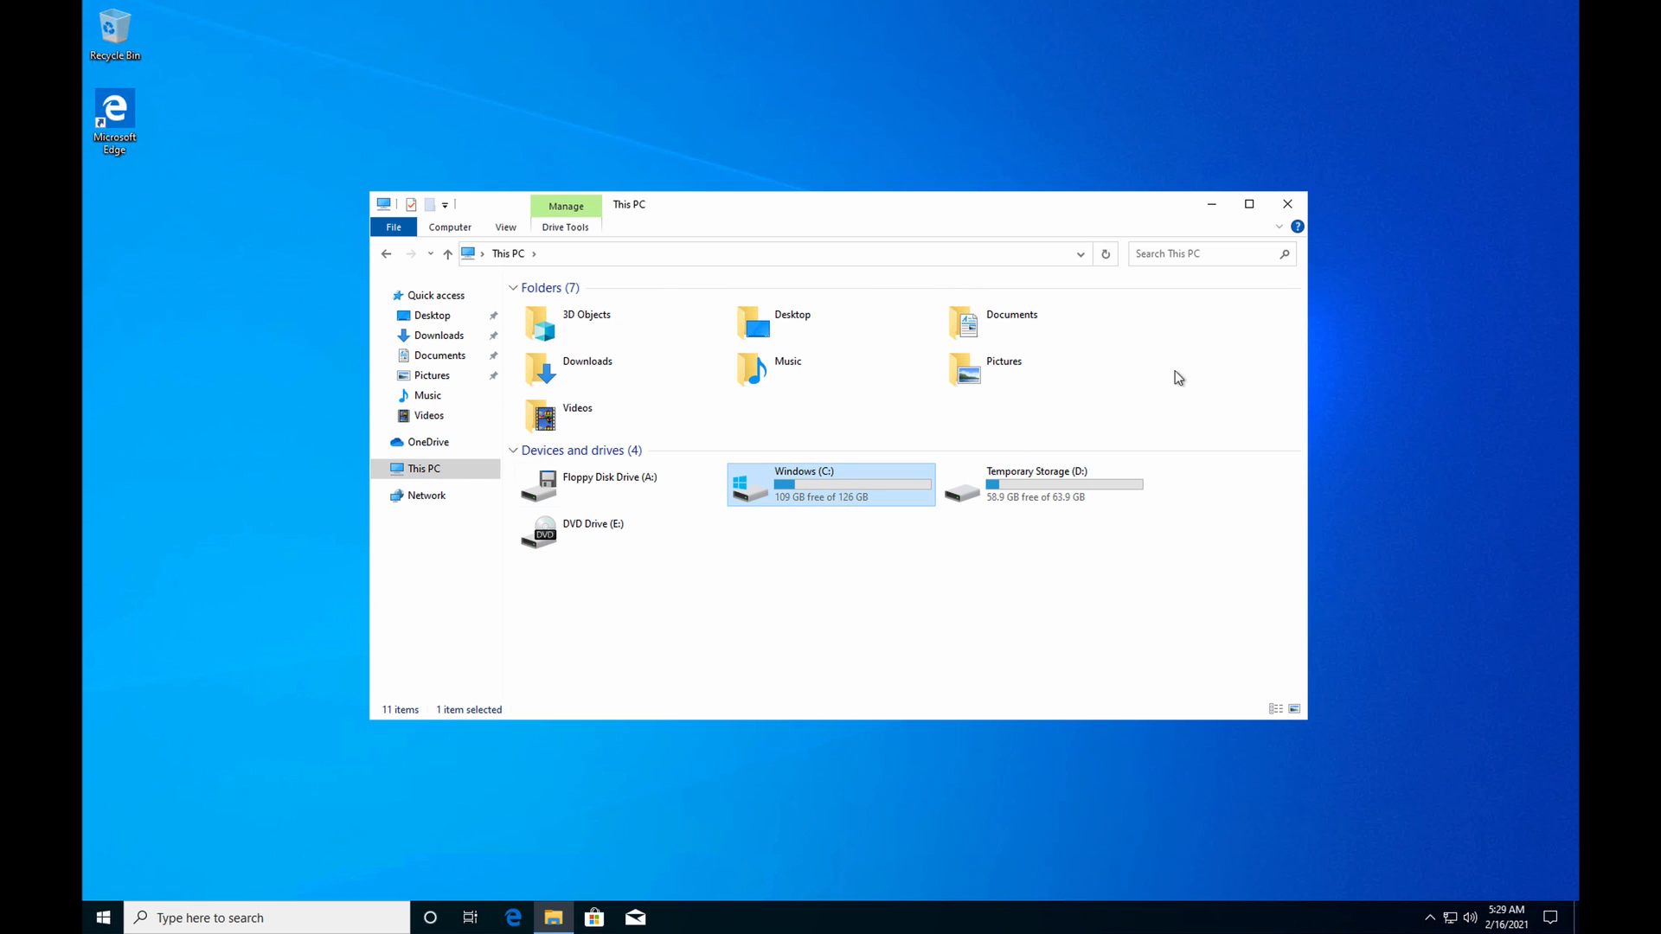
pyautogui.click(1287, 206)
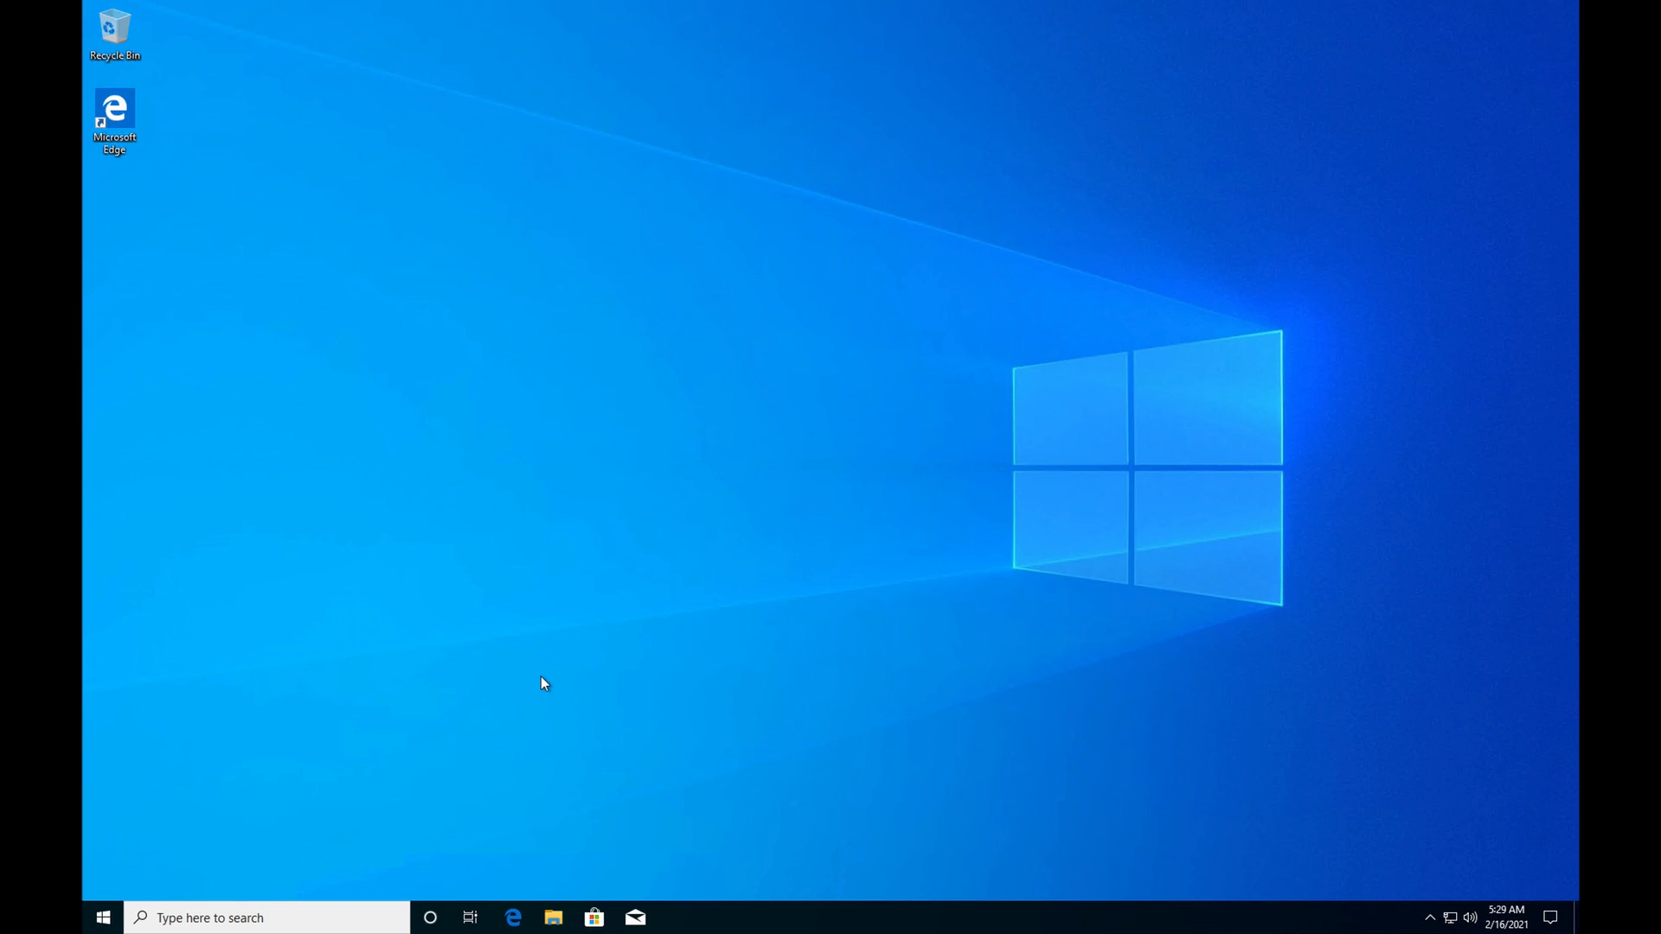
# End the remote desktop session and close the Microsoft Remote Desktop window
pyautogui.moveTo(96, 29)
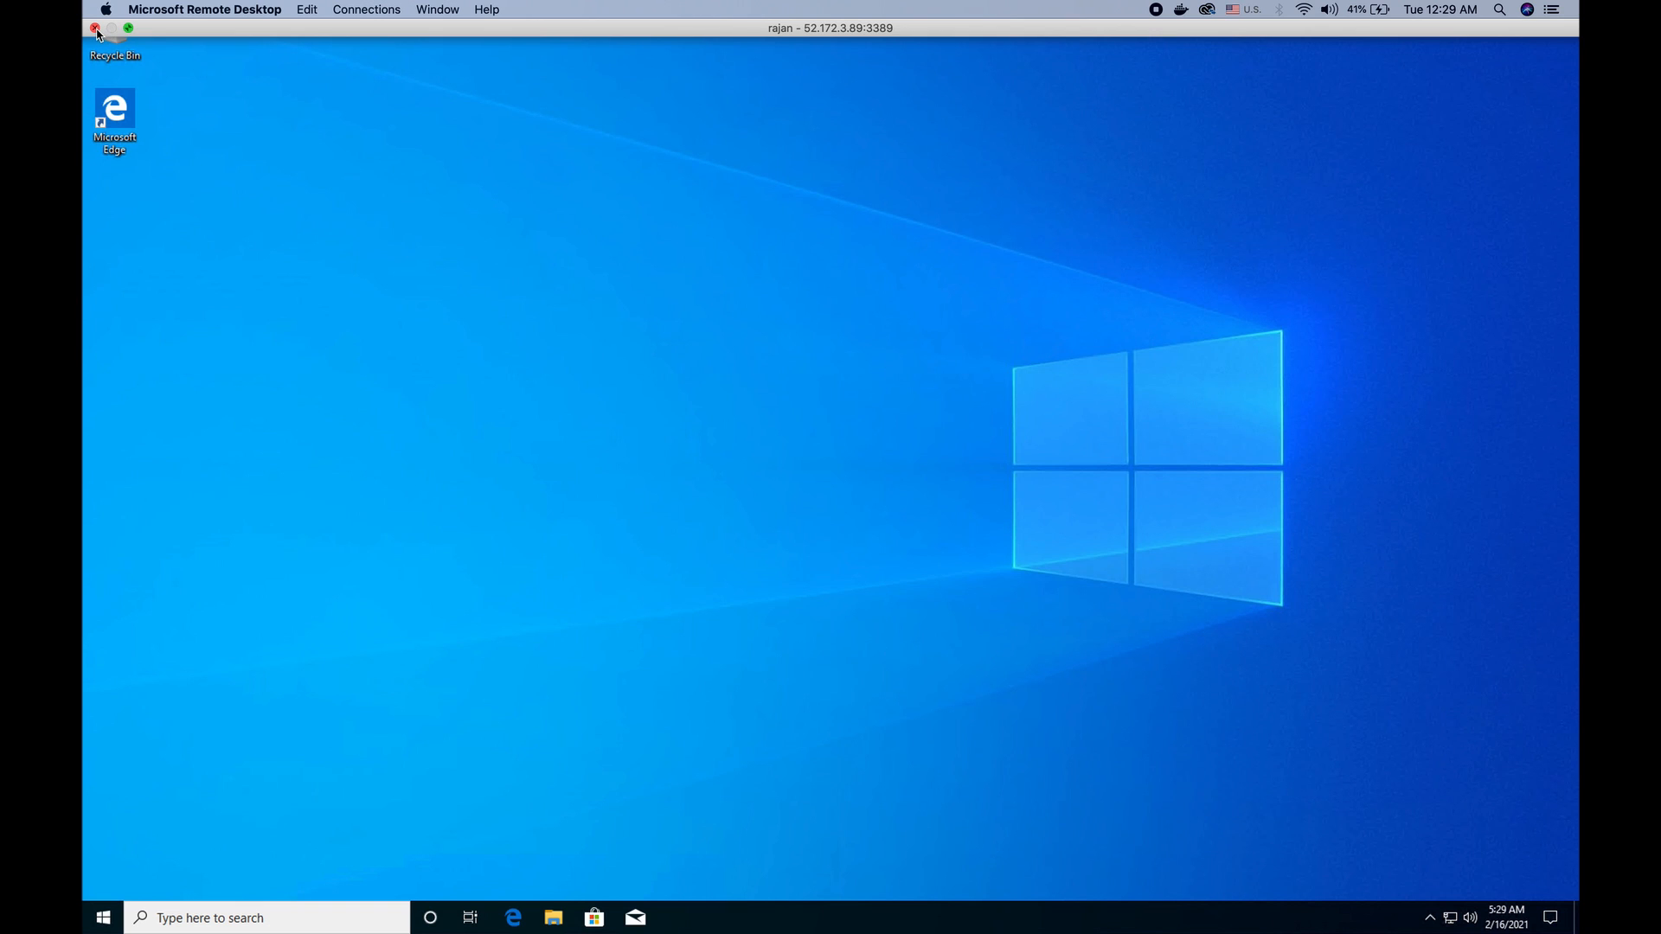
pyautogui.click(96, 28)
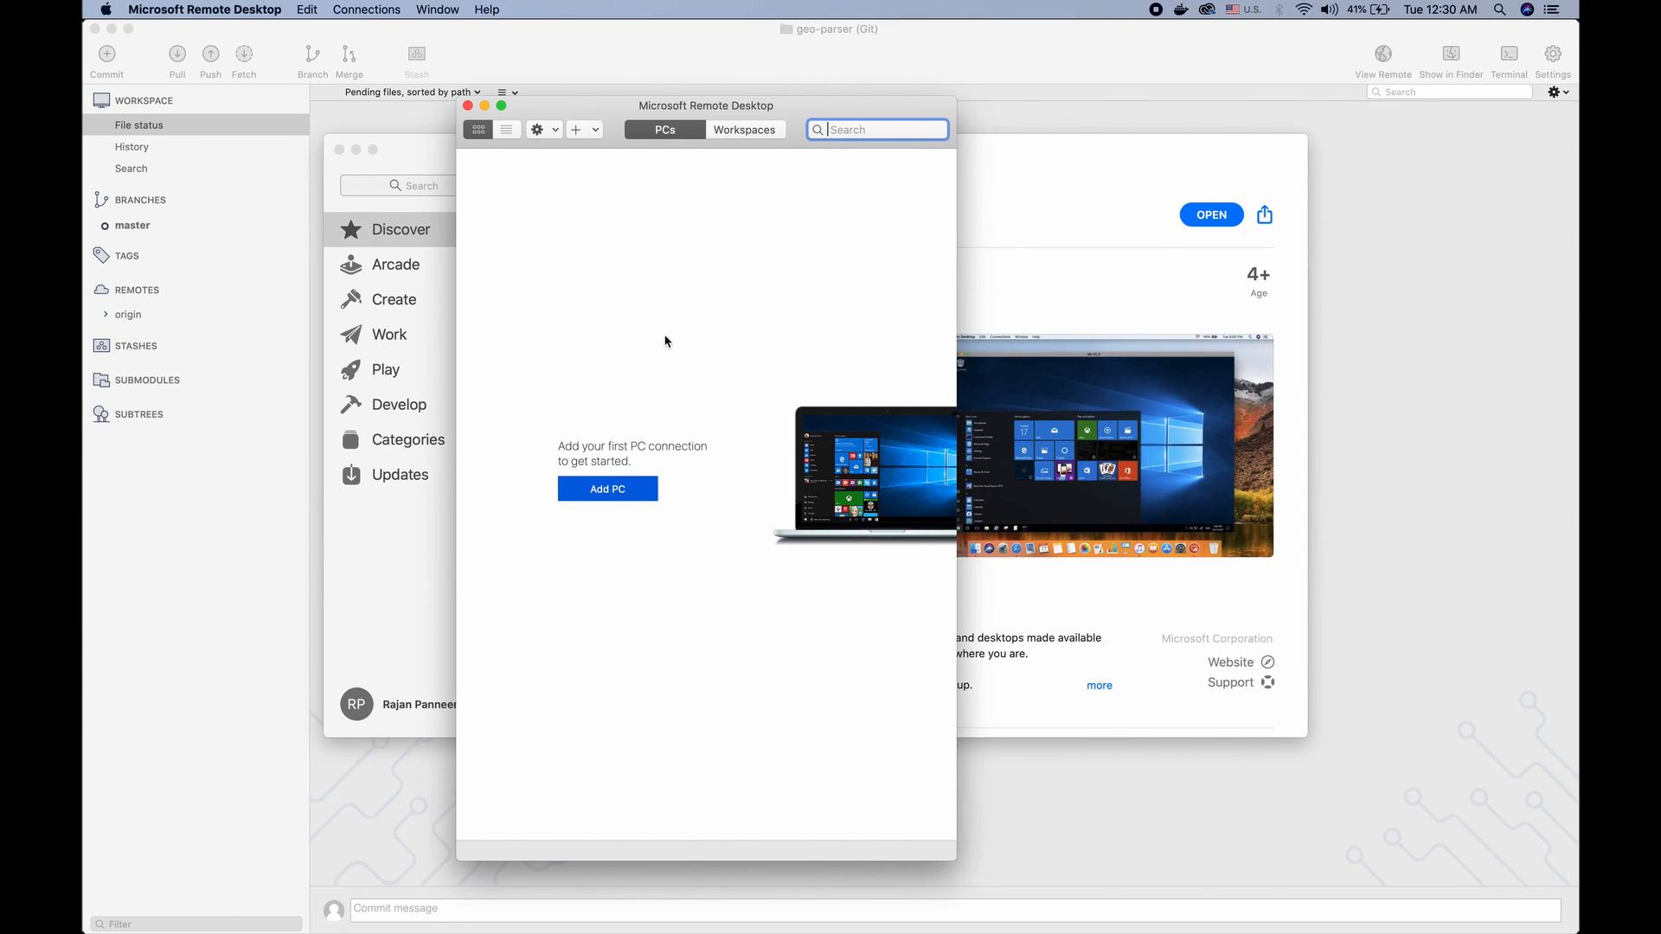
pyautogui.click(467, 106)
# Switch to the Azure portal in Safari and stop the virtual machine from its overview page, reserving its public IP address
pyautogui.moveTo(87, 319)
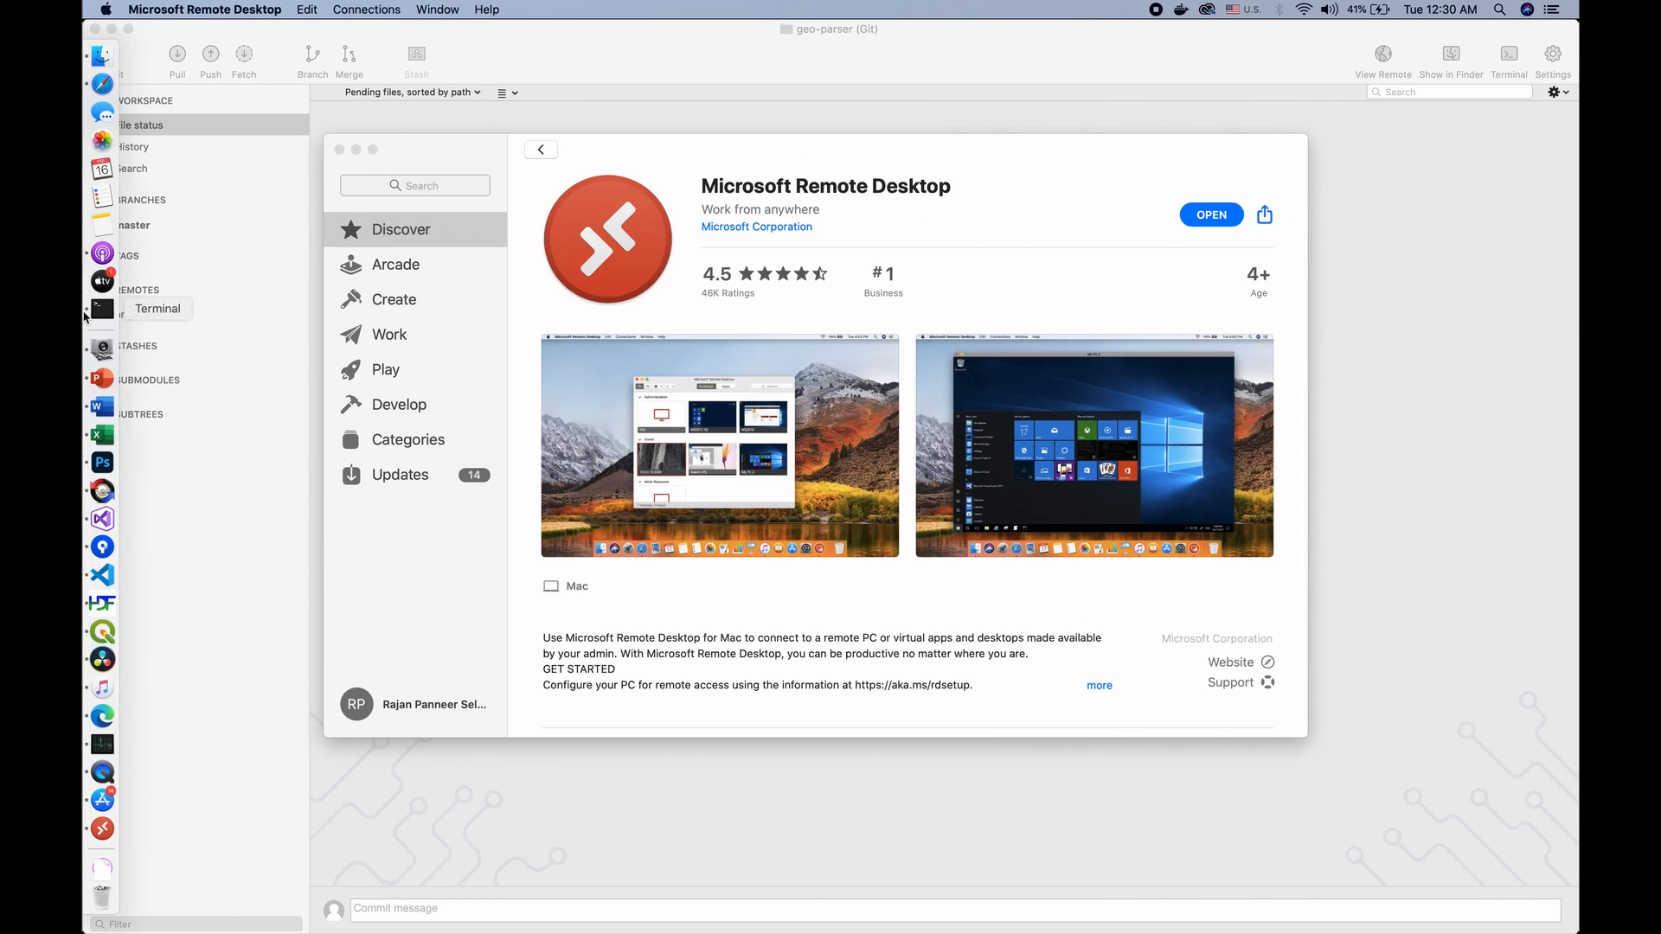
pyautogui.hotkey('ctrl', 'Right')
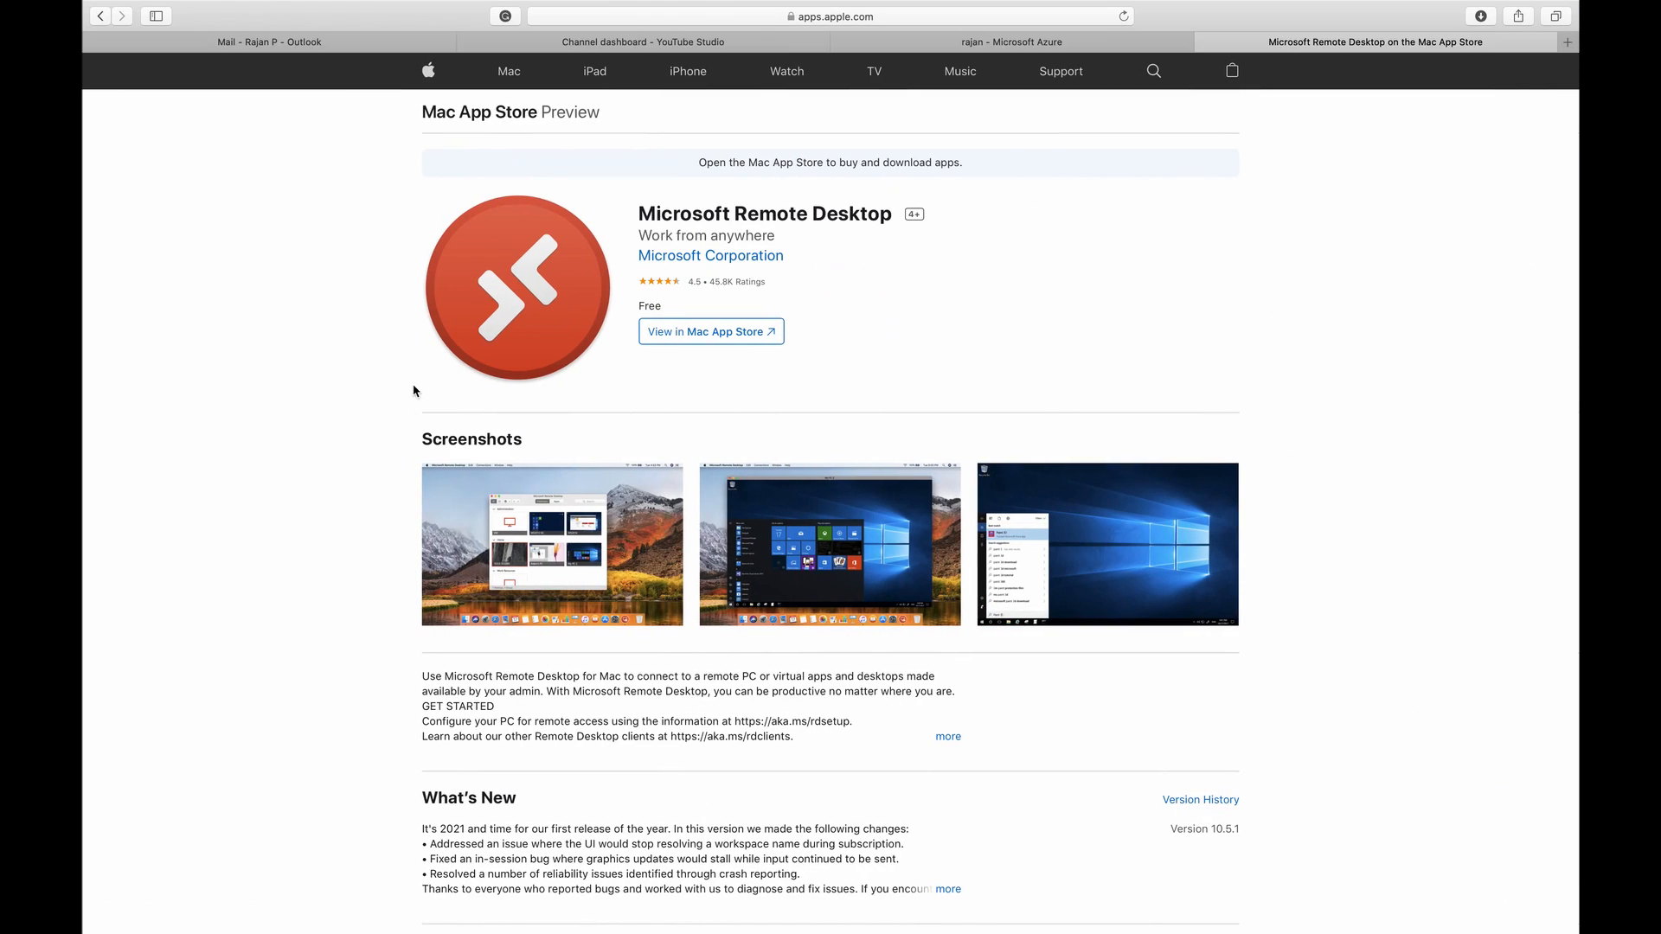
pyautogui.click(1026, 48)
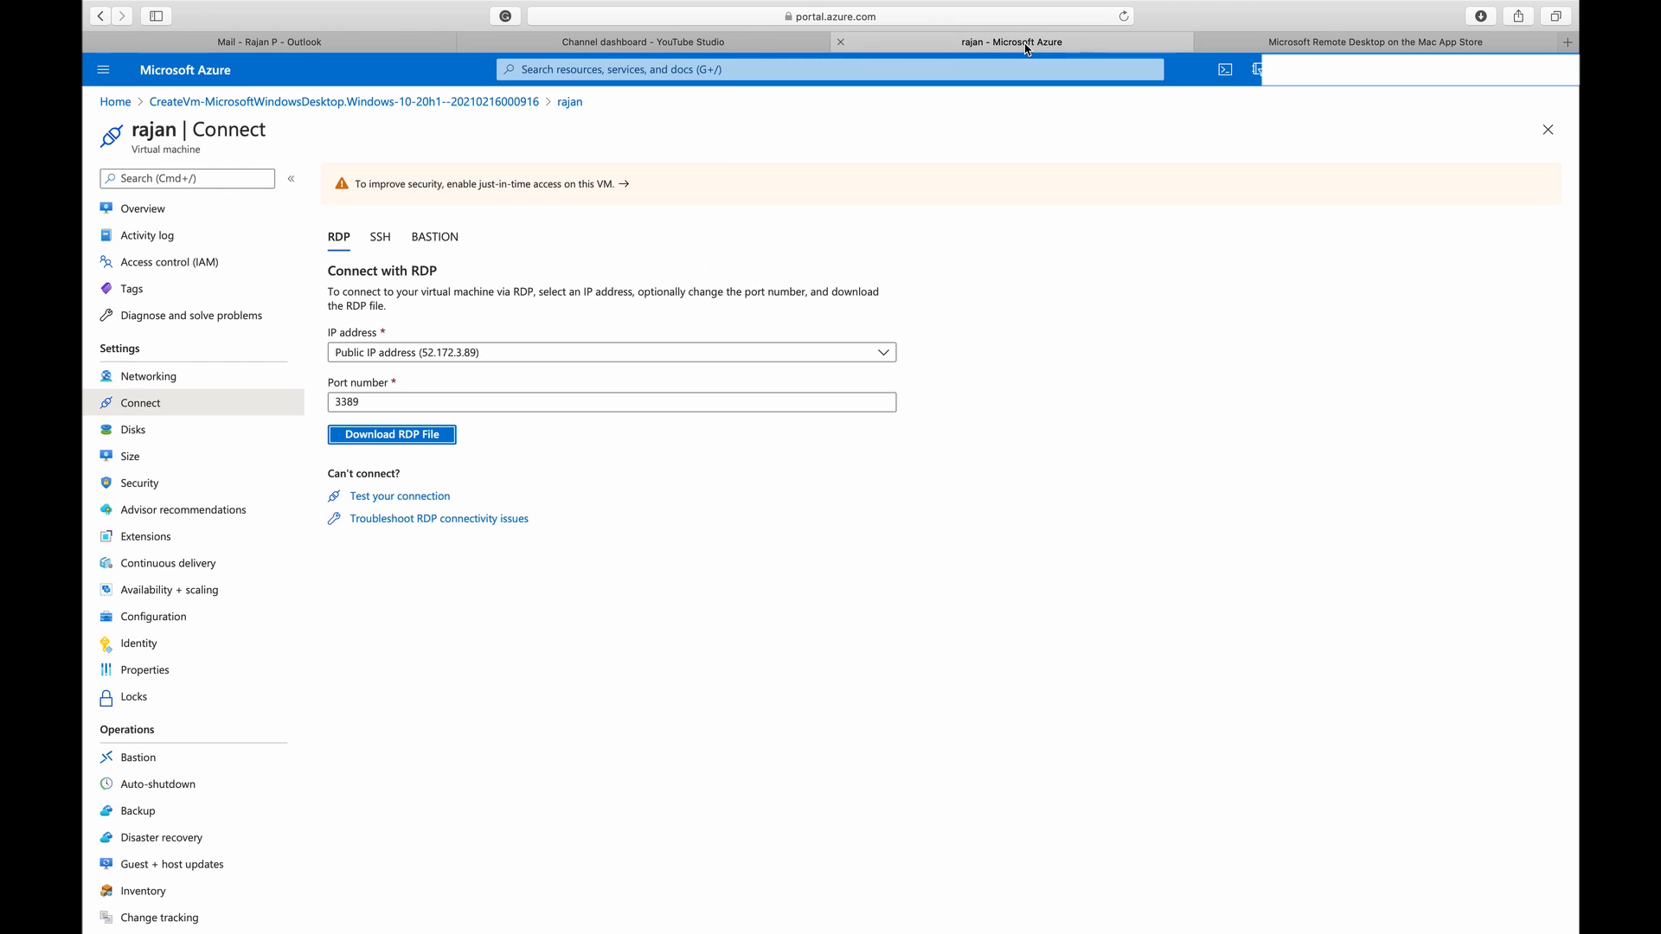
pyautogui.click(570, 103)
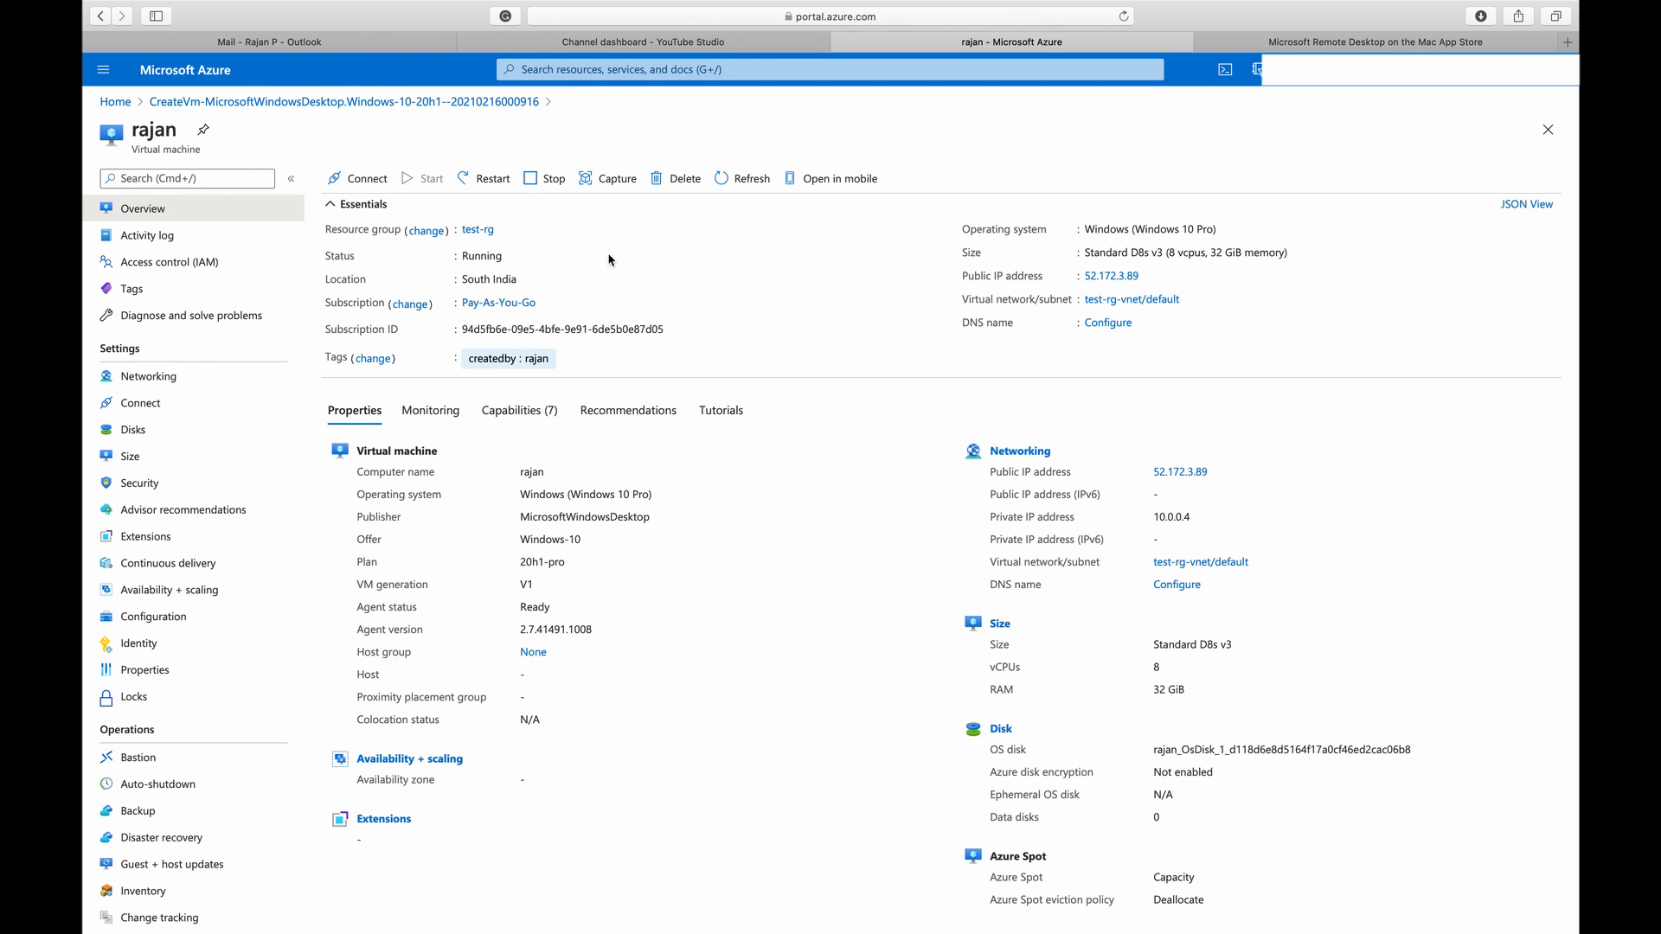
pyautogui.click(541, 180)
pyautogui.click(328, 304)
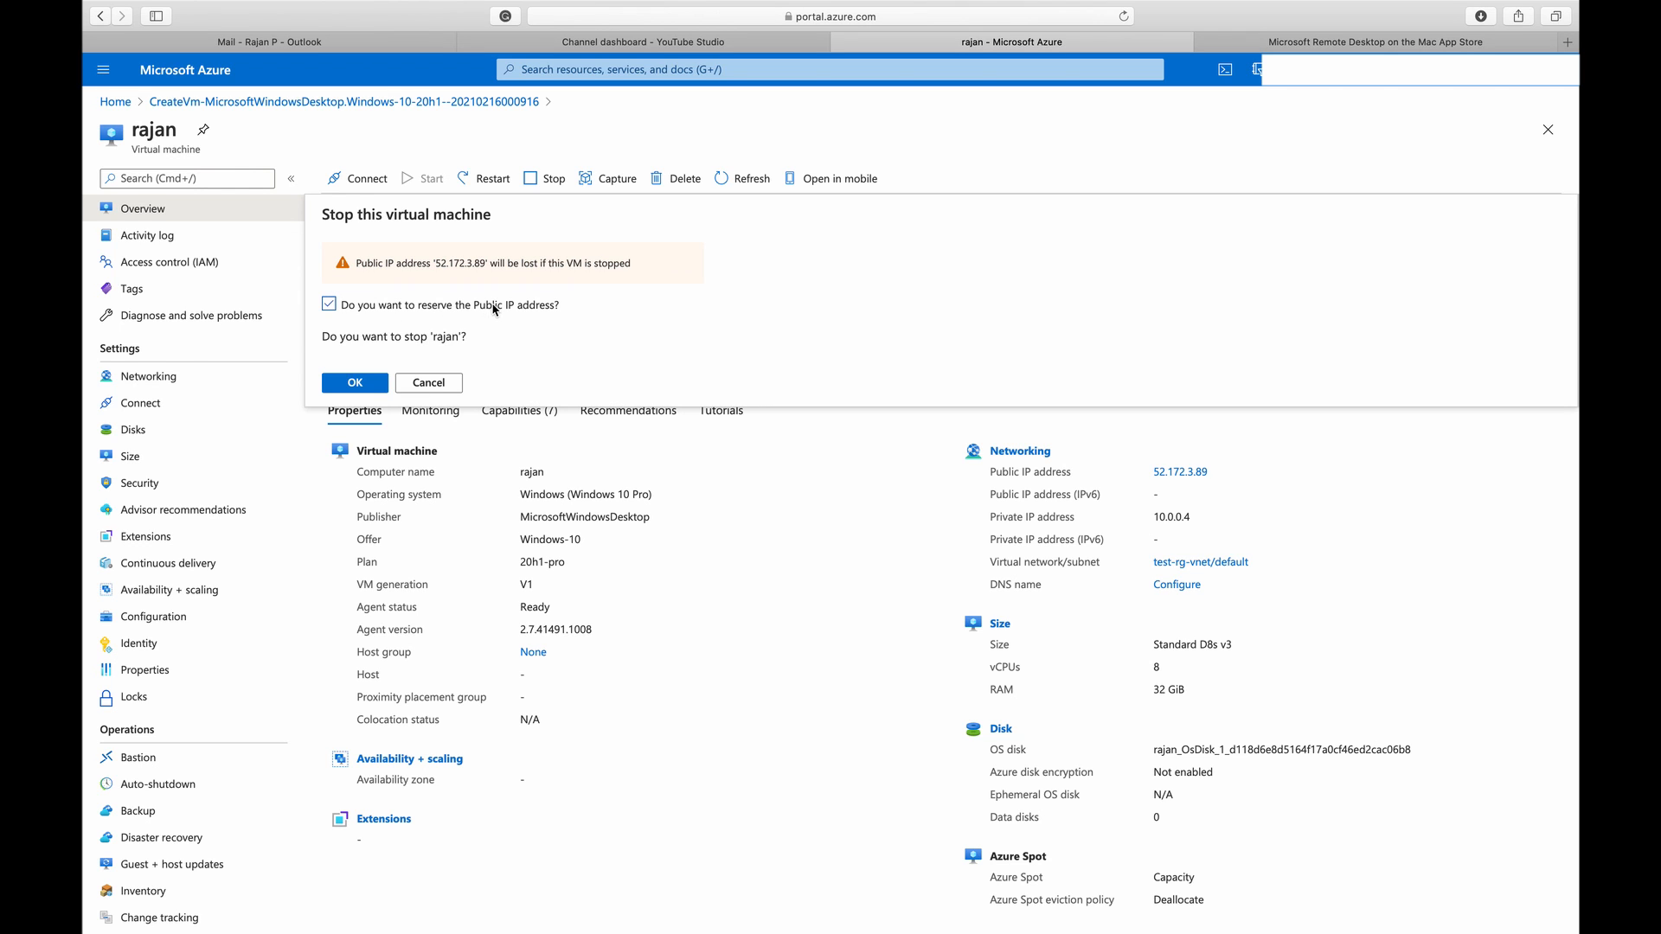
pyautogui.click(364, 388)
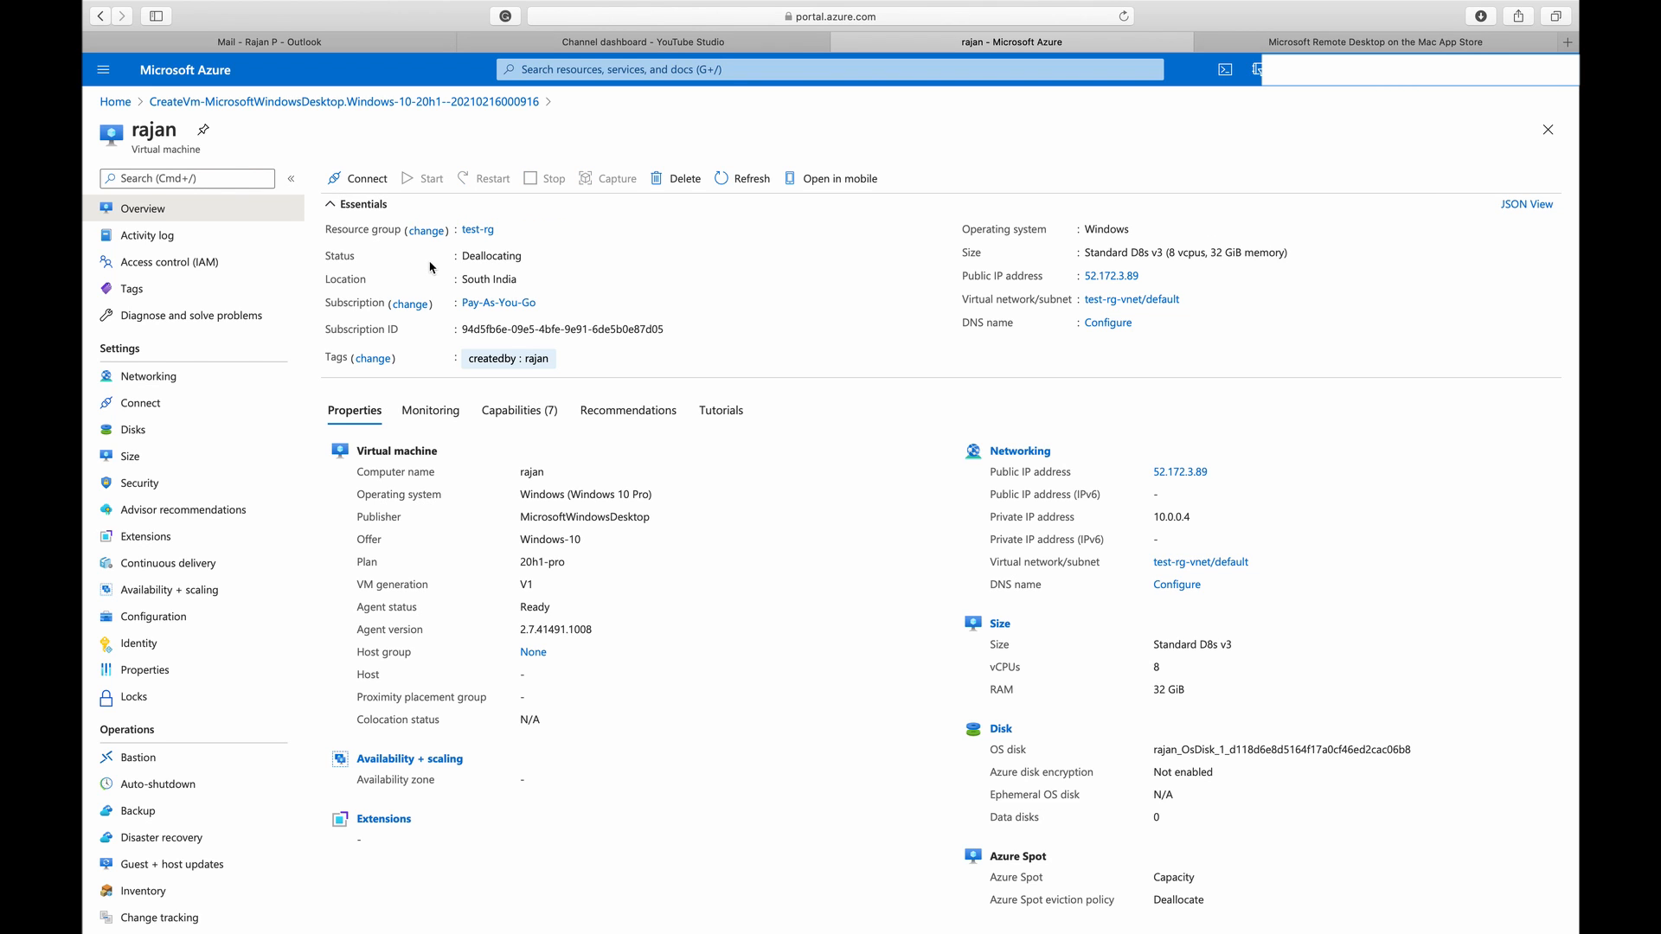
# Check the virtual machine's status on its overview page, refreshing the page to see whether deallocation has finished
pyautogui.doubleClick(487, 255)
pyautogui.click(742, 178)
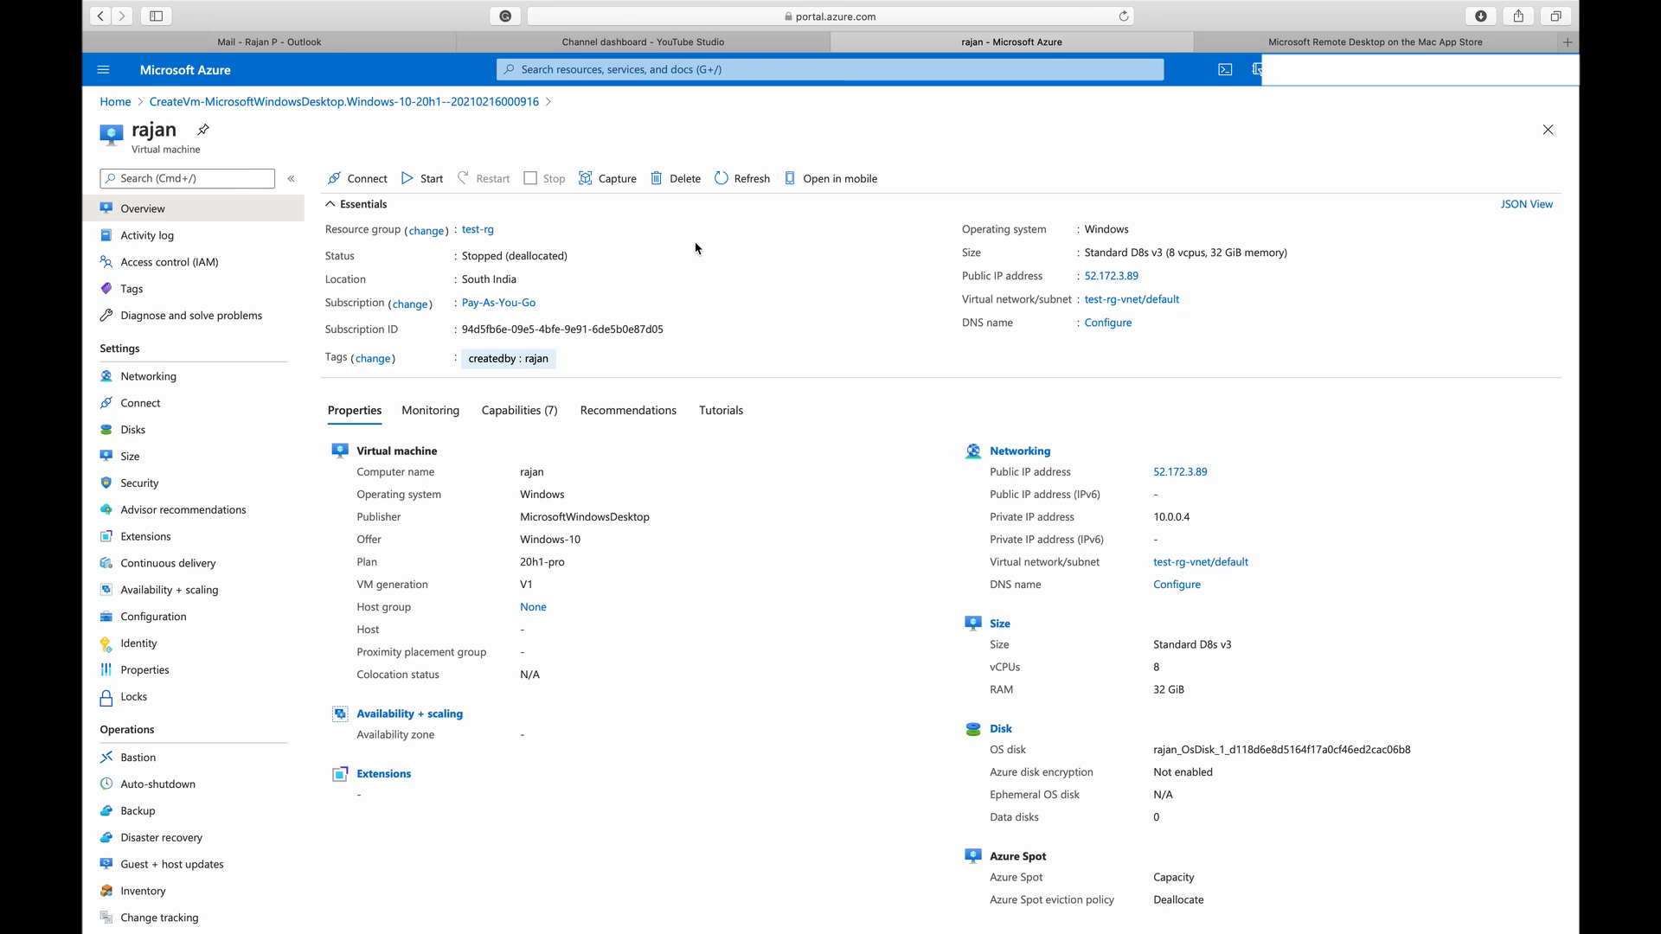
pyautogui.doubleClick(479, 257)
pyautogui.click(547, 252)
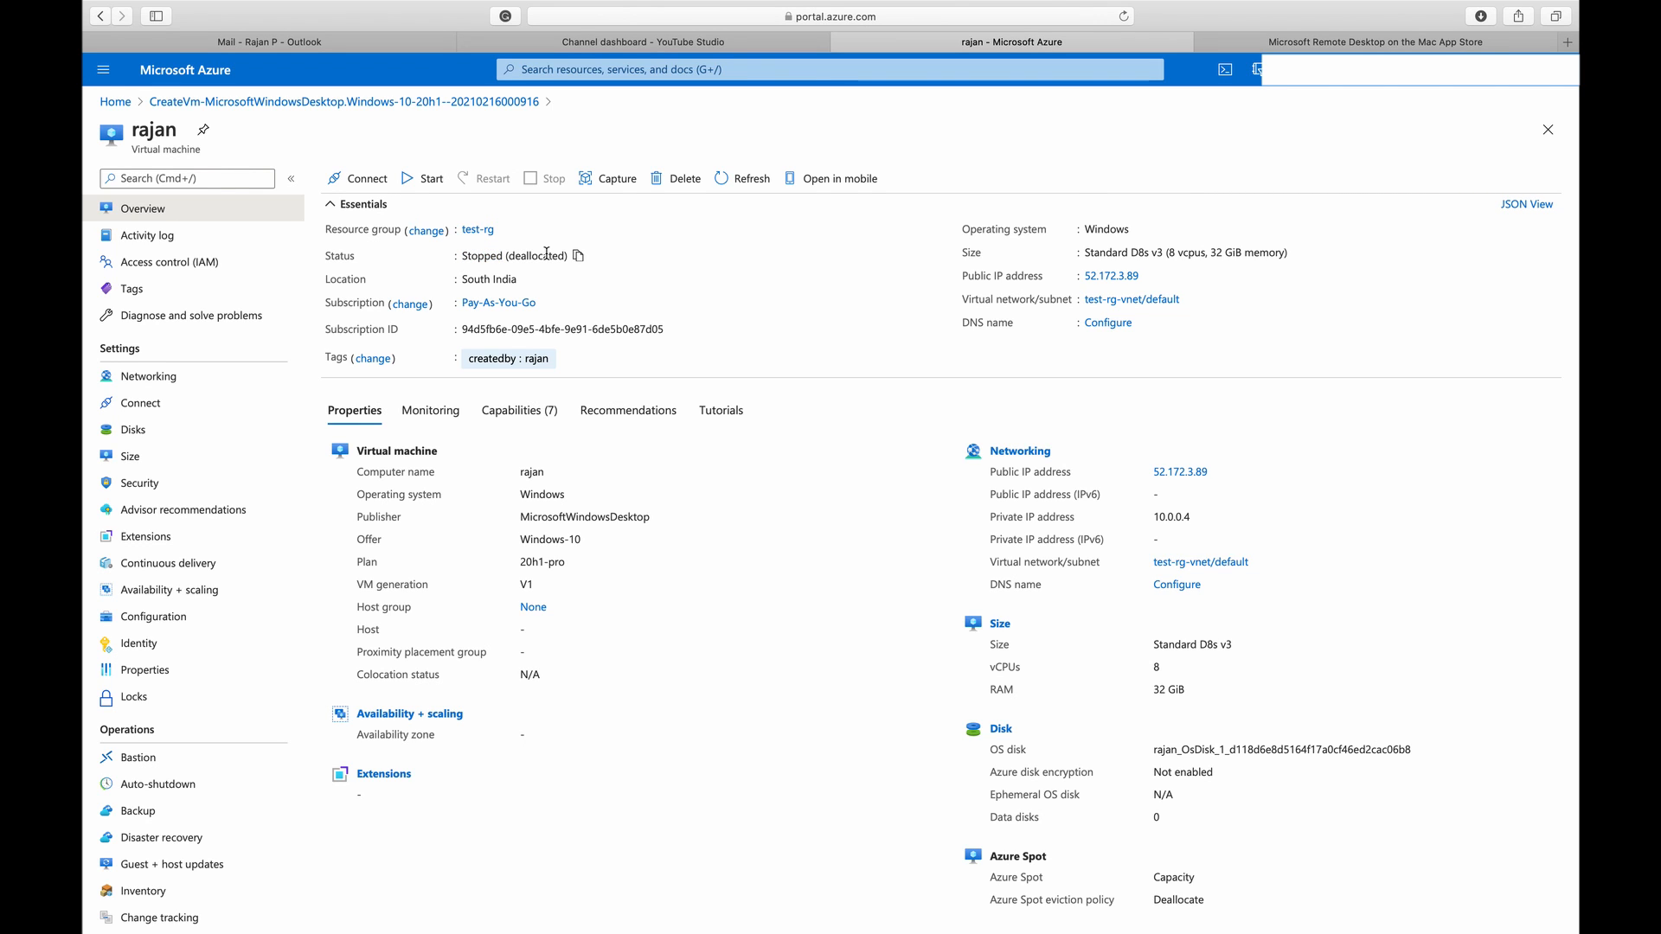